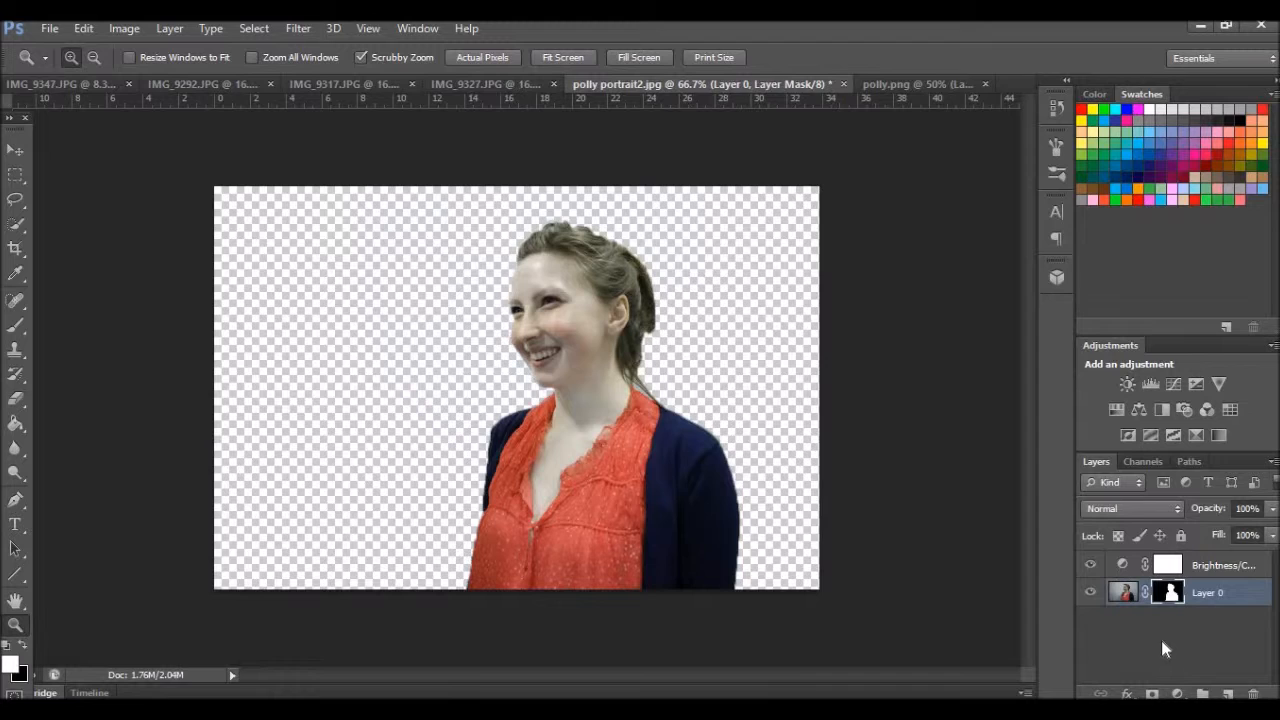
- Merge the brightness adjustment into the portrait layer and add a white-filled layer beneath the portrait
click(1228, 693)
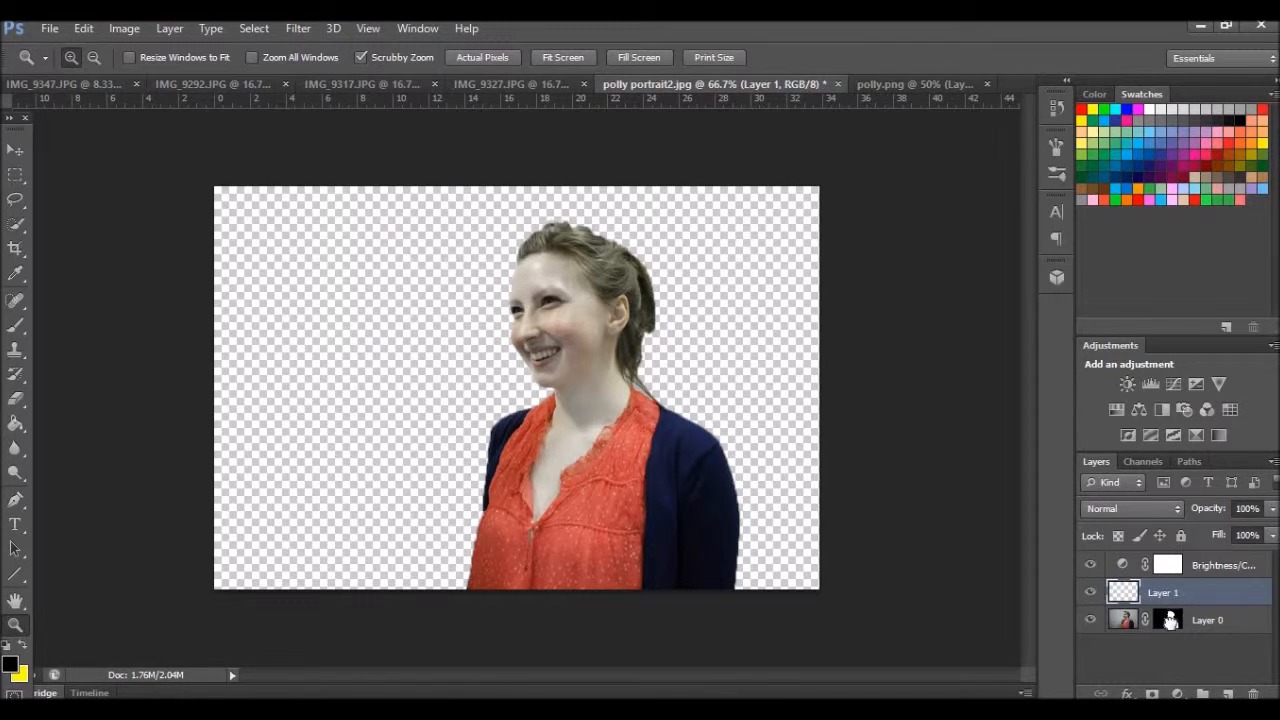
drag(1171, 620, 1191, 597)
click(1205, 566)
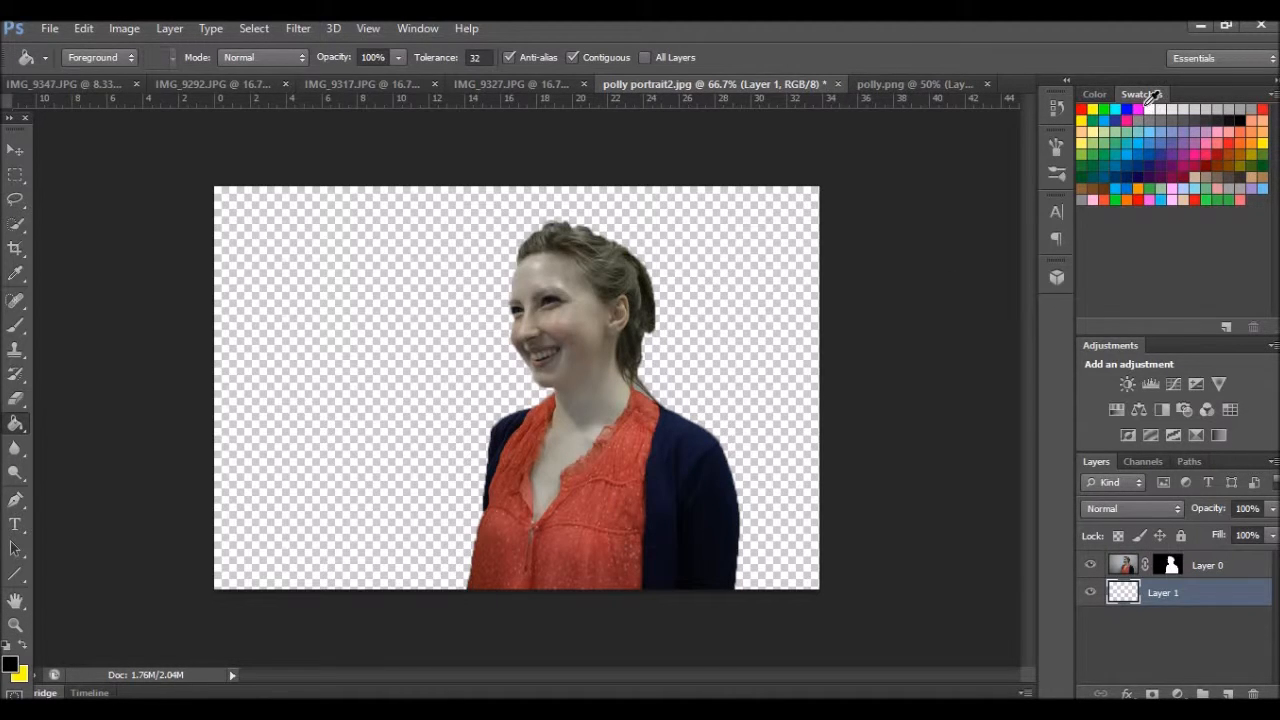
click(1147, 108)
click(794, 354)
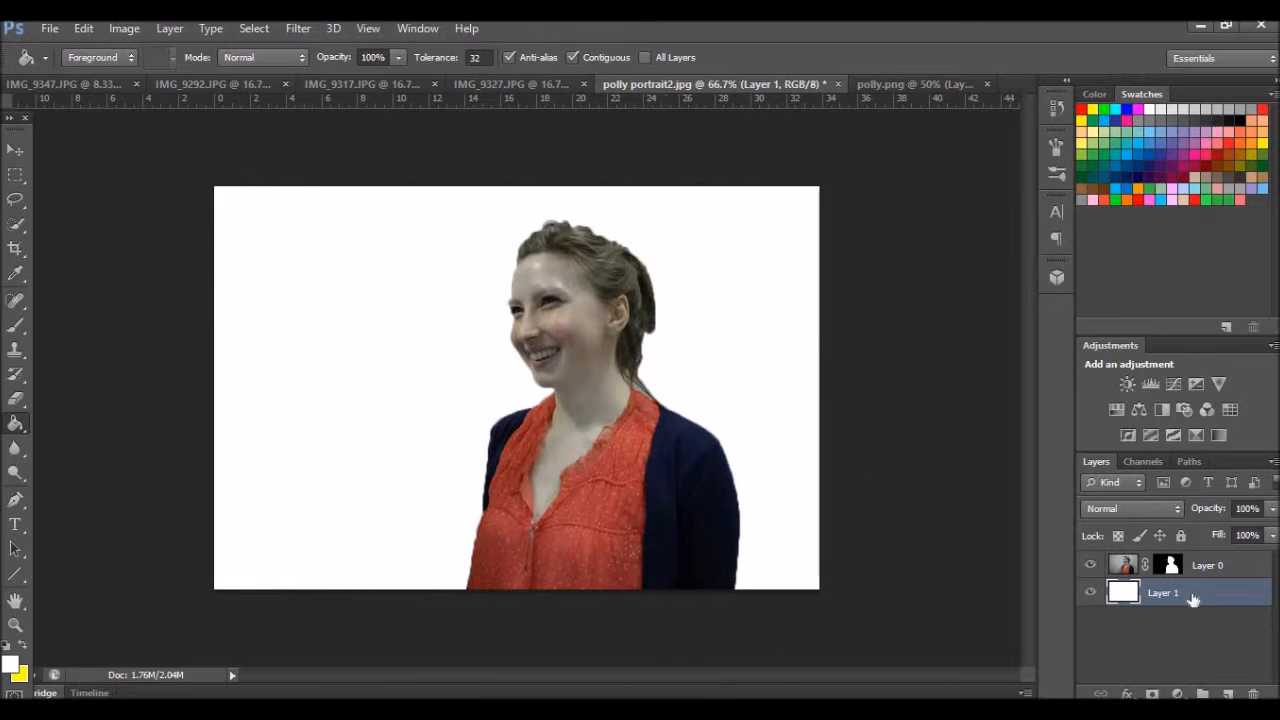
click(1188, 568)
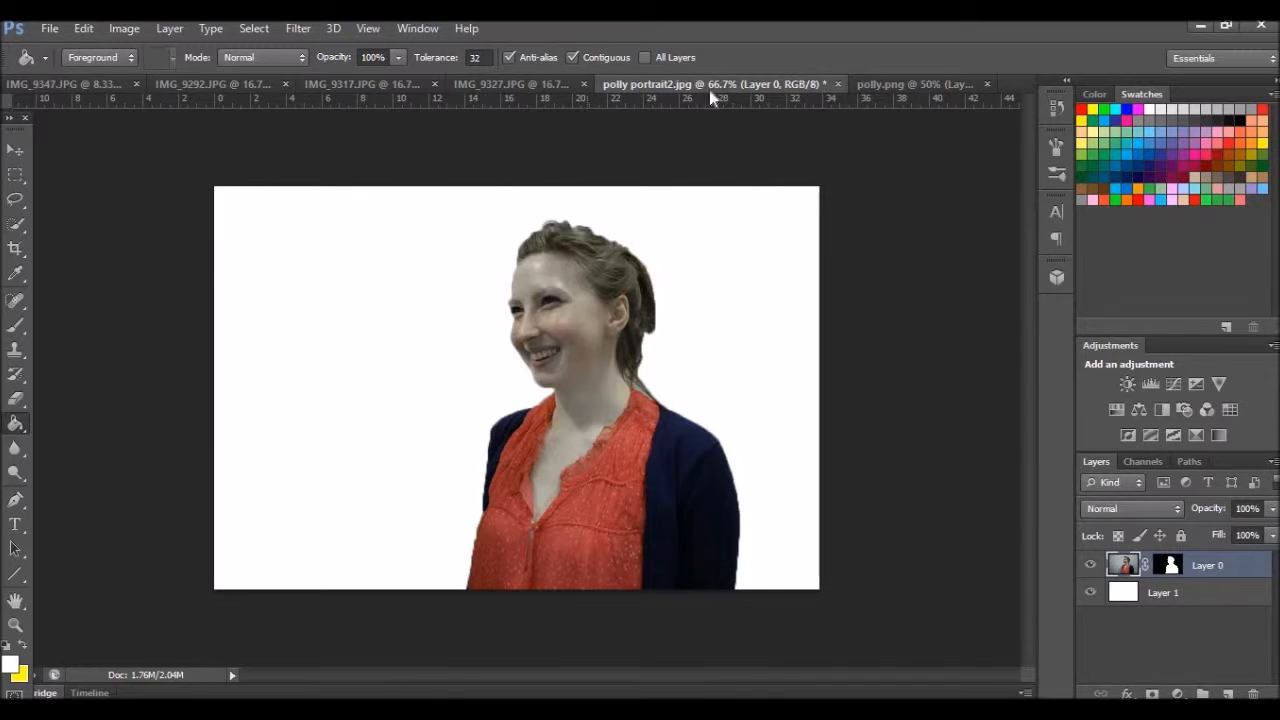
- Copy the arms-raised figure from polly.png into IMG_9327.JPG and erase the dark patch between its shoes
click(894, 86)
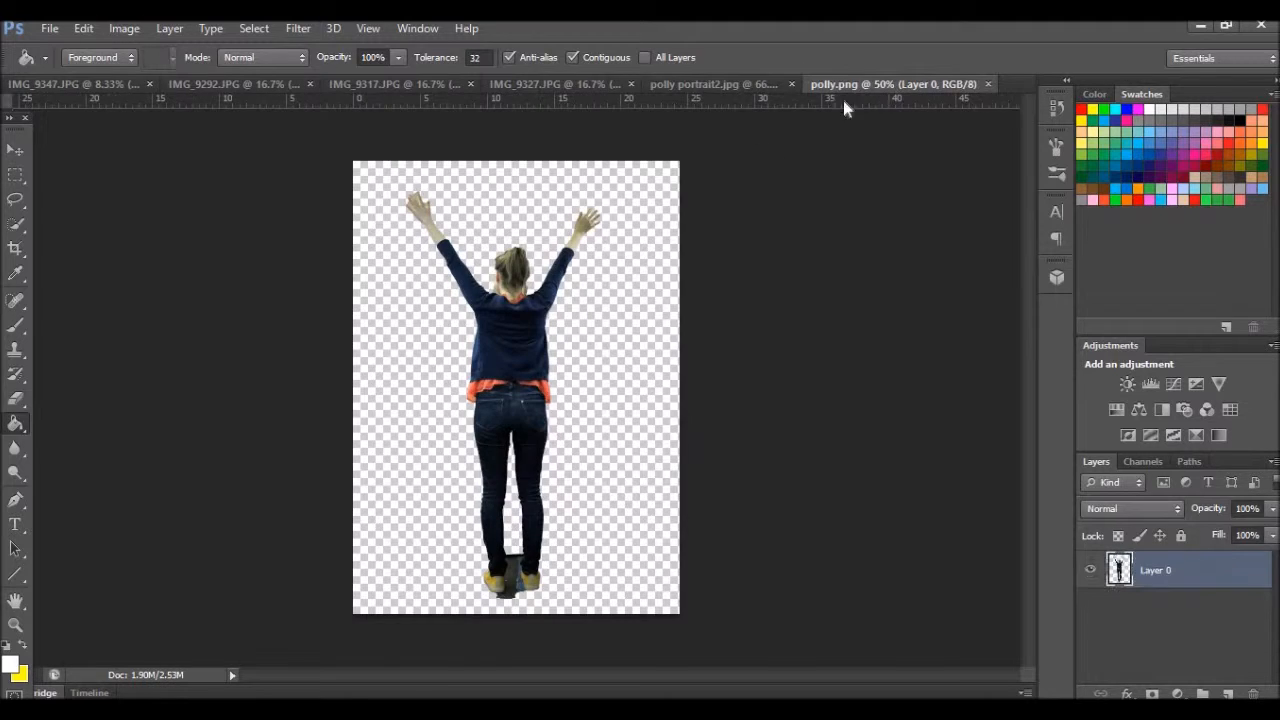
click(523, 83)
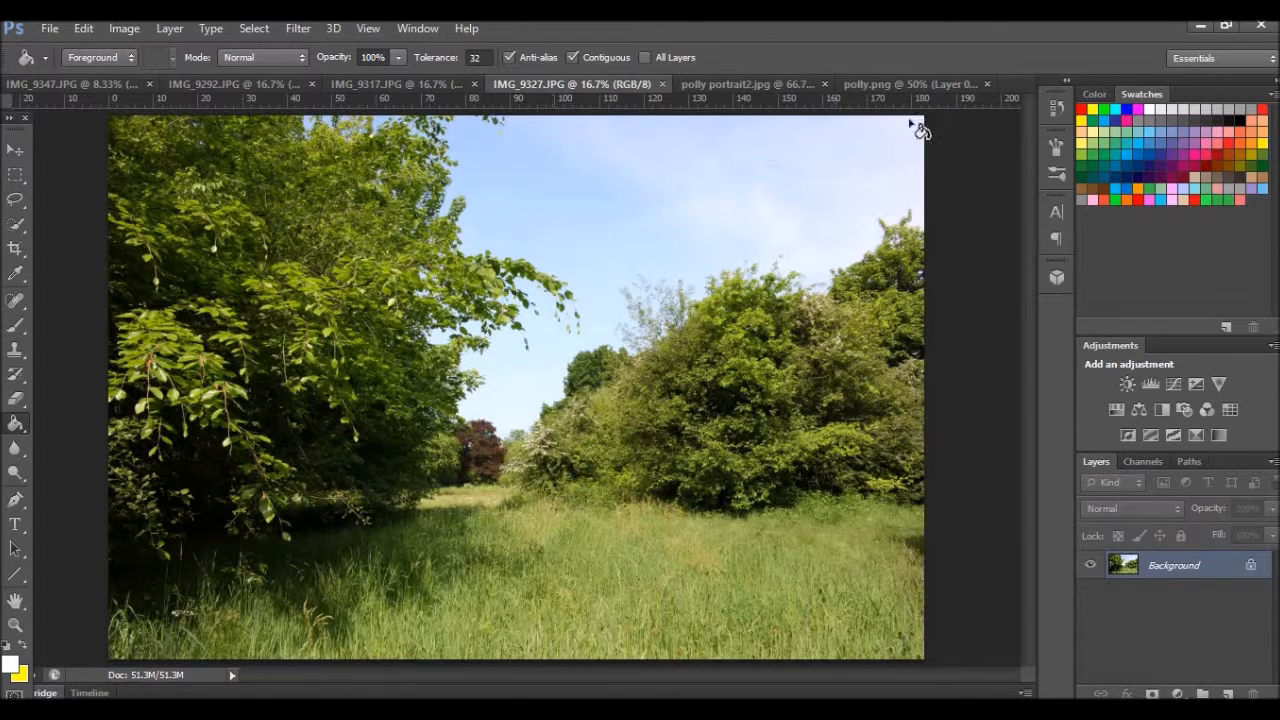
click(900, 86)
click(15, 150)
mouse_move(490, 340)
mouse_down()
mouse_move(591, 171)
mouse_move(672, 448)
mouse_up()
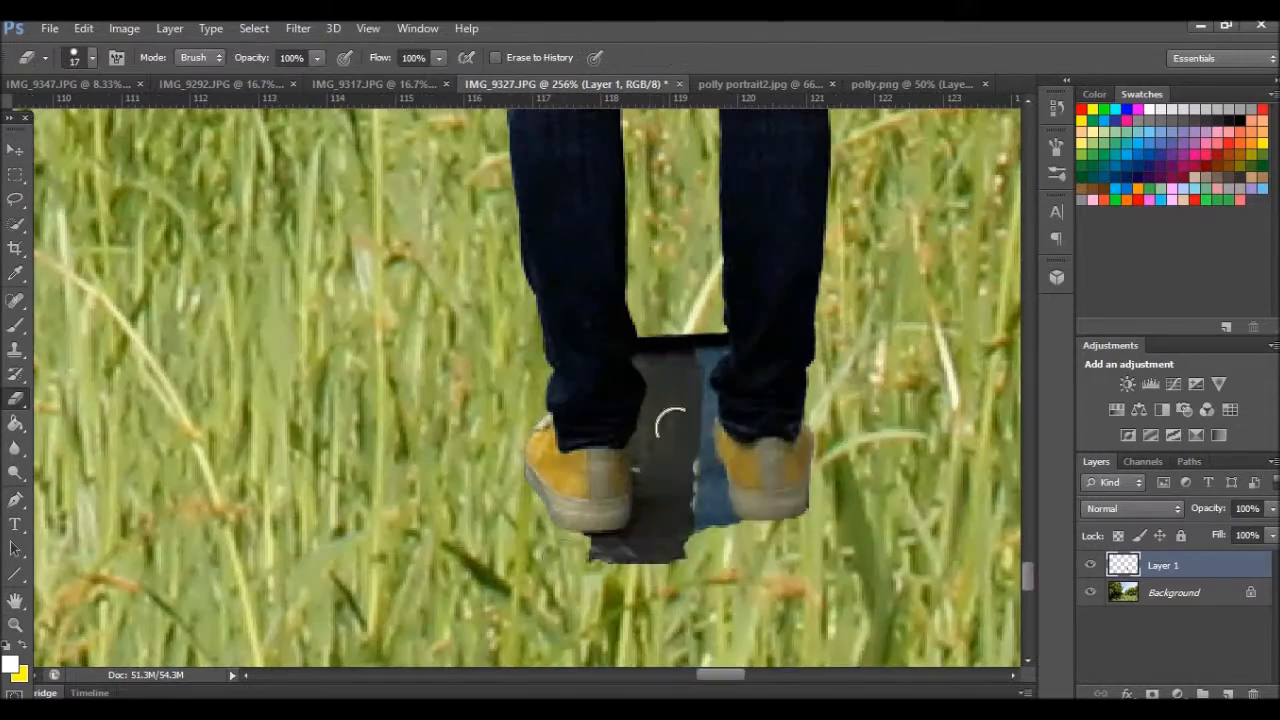
mouse_move(663, 420)
mouse_down()
mouse_move(635, 525)
mouse_move(655, 368)
mouse_move(700, 500)
mouse_move(714, 400)
mouse_move(567, 438)
mouse_up()
key(z)
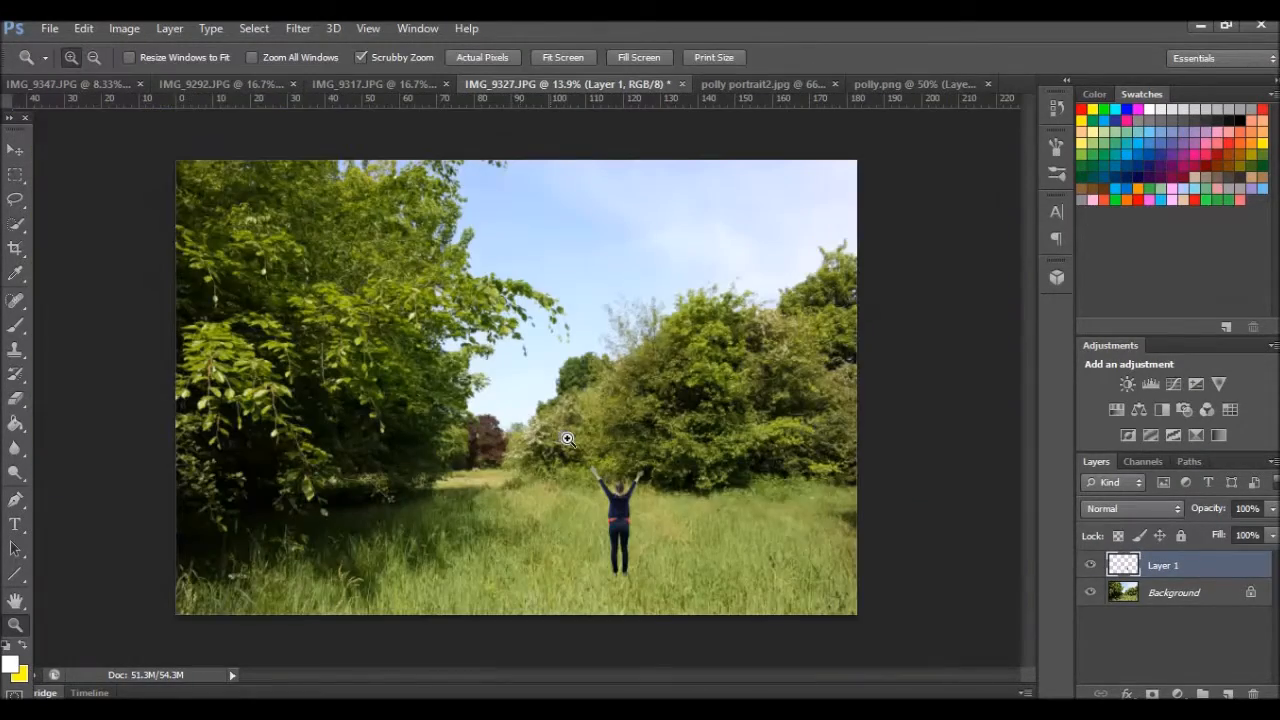
- Move the small figure lower in the meadow and enlarge it to about 132% width and 142% height
click(18, 153)
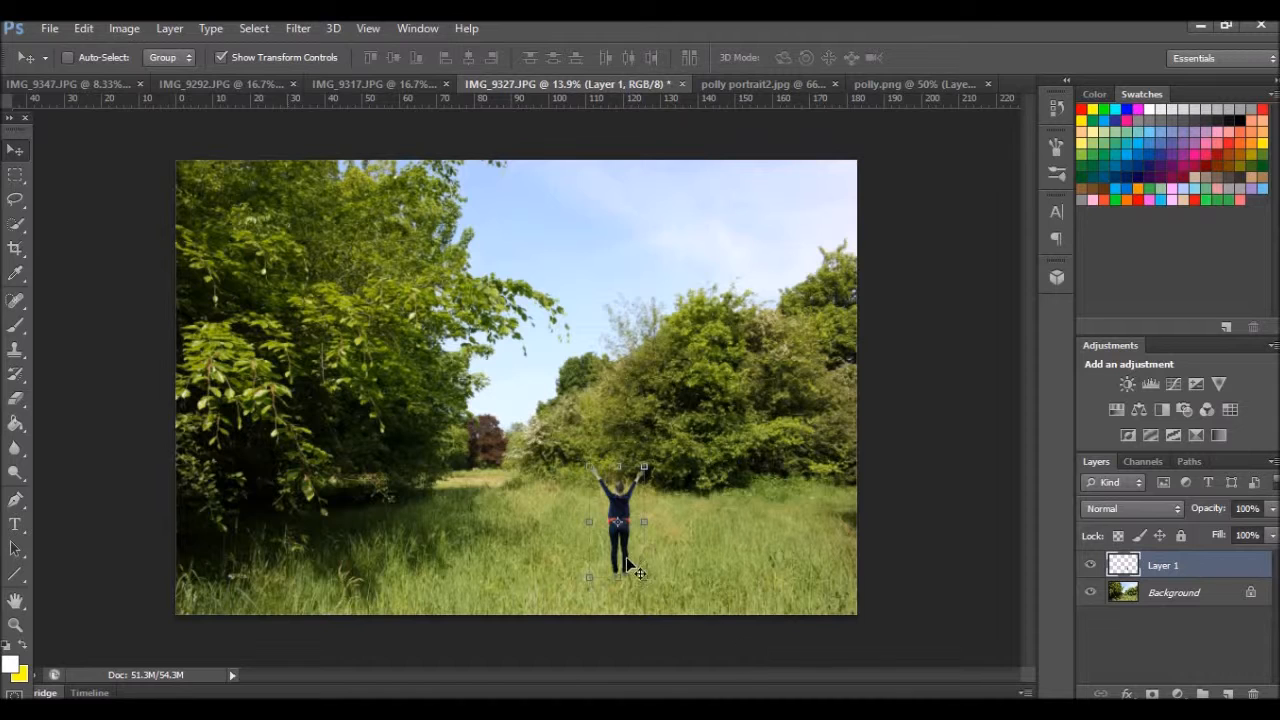
drag(605, 556, 589, 578)
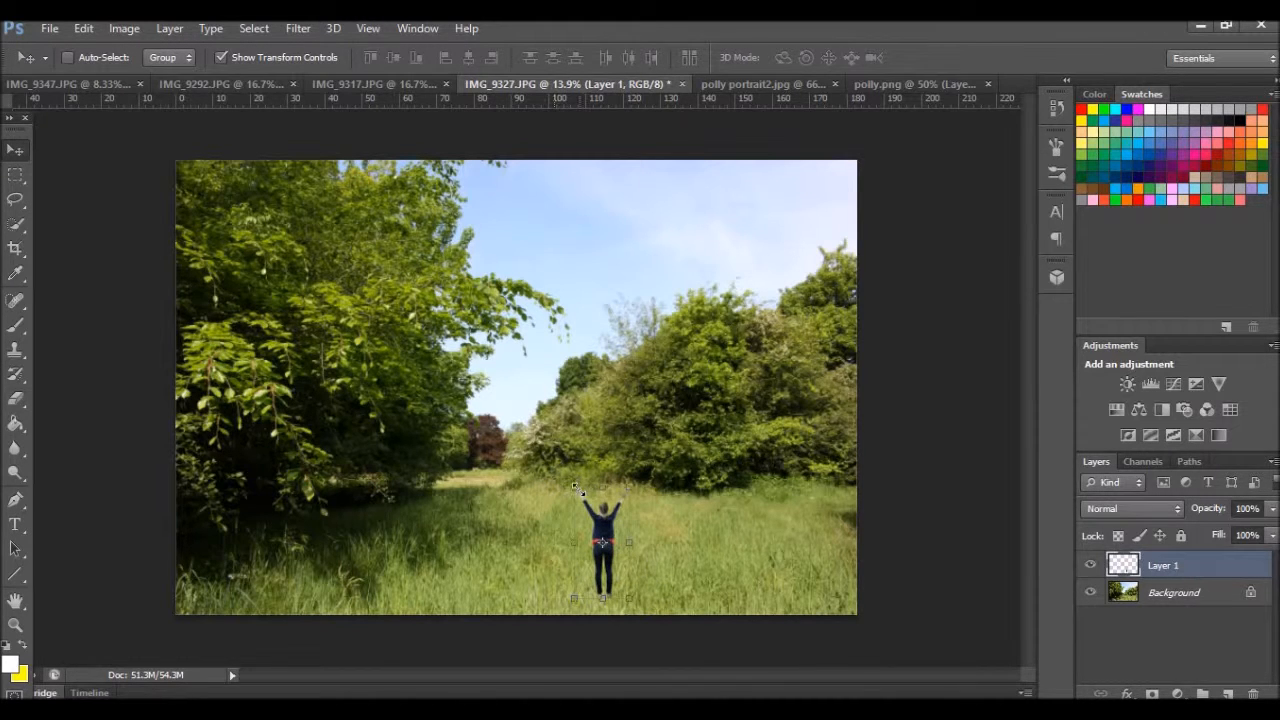
drag(537, 452, 563, 441)
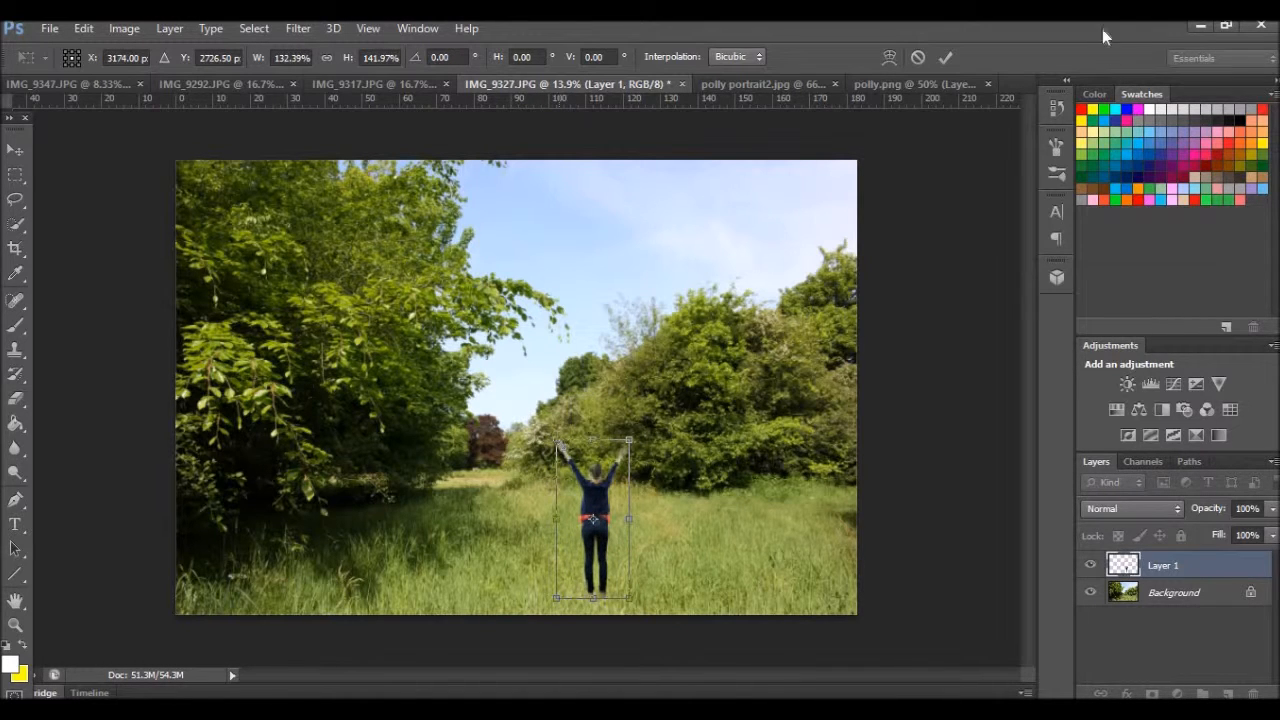
click(944, 57)
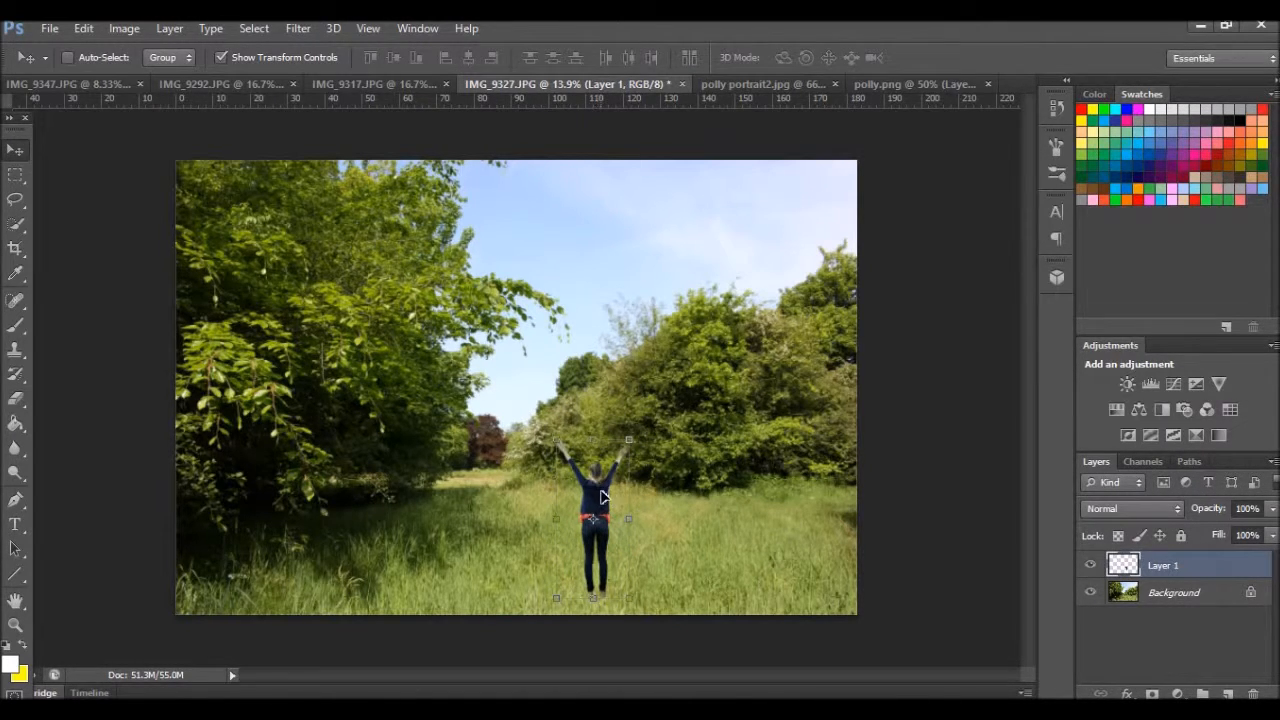
drag(601, 496, 604, 505)
key(alt+bracketleft)
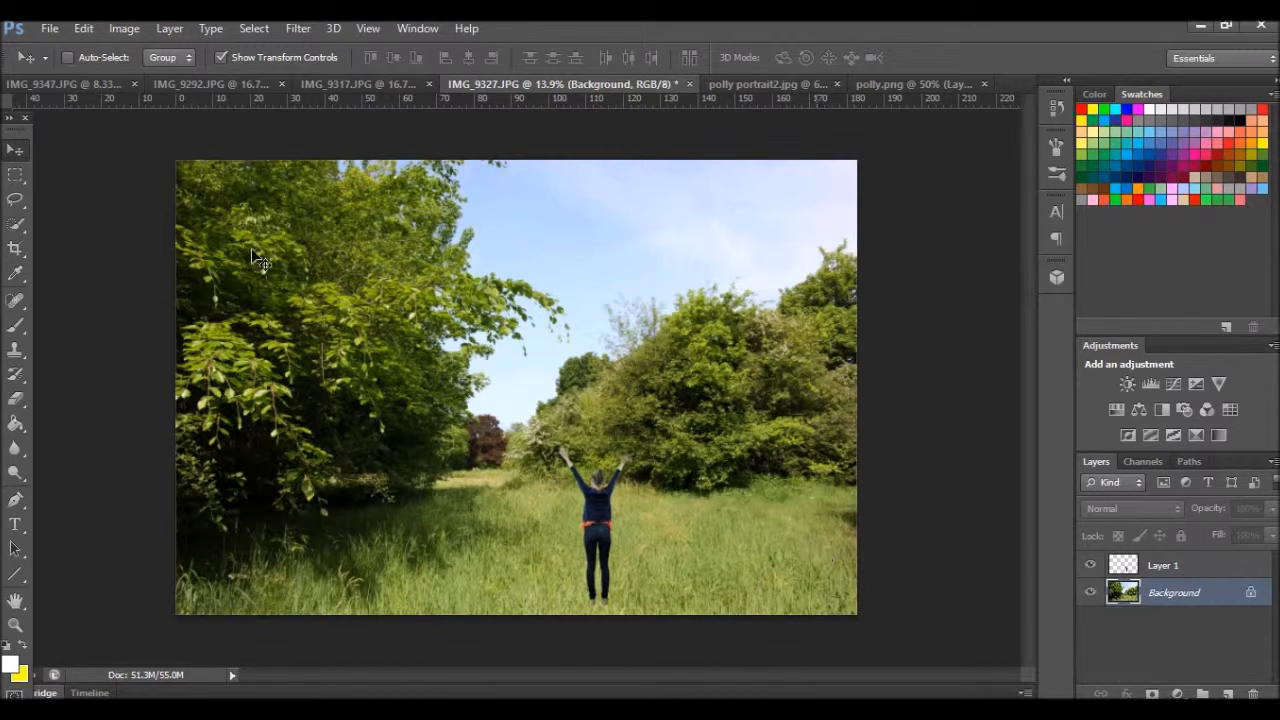
- In polly portrait2.jpg, mask out the leftover background and loose strands between the hair and shoulder with a soft brush
click(768, 88)
right_click(1232, 599)
click(1168, 565)
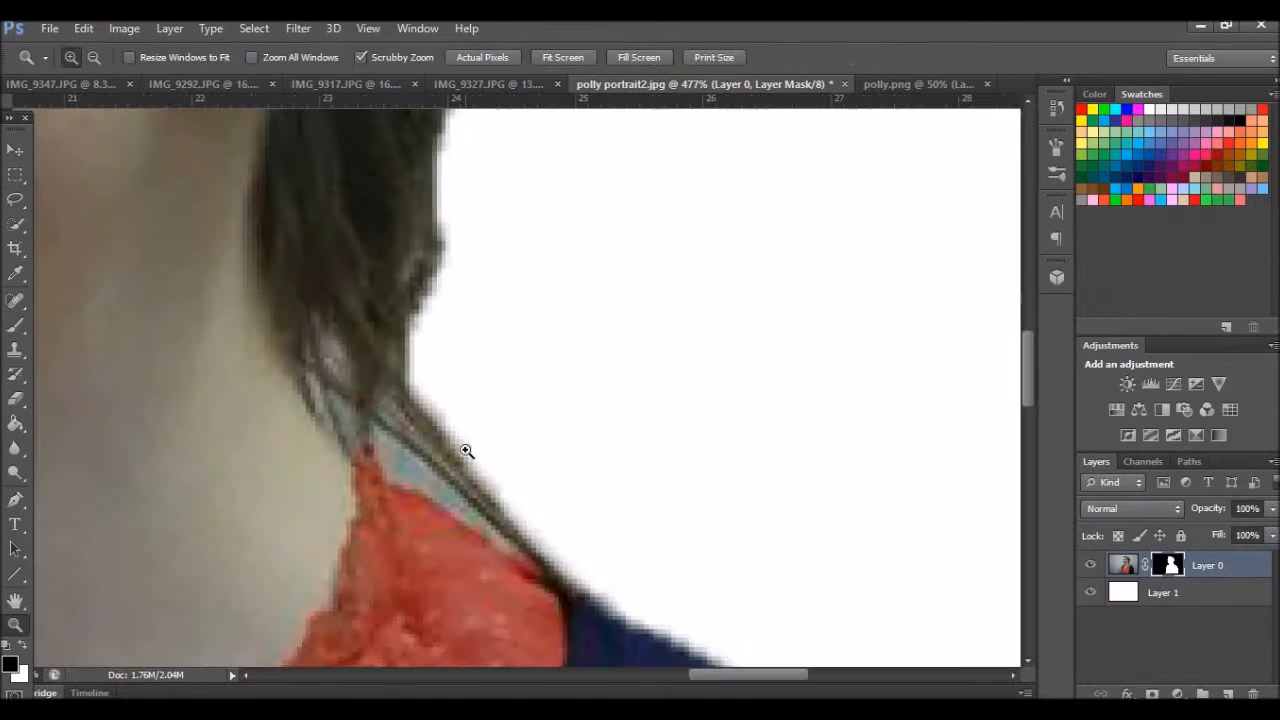
key(b)
key(x)
drag(449, 466, 403, 309)
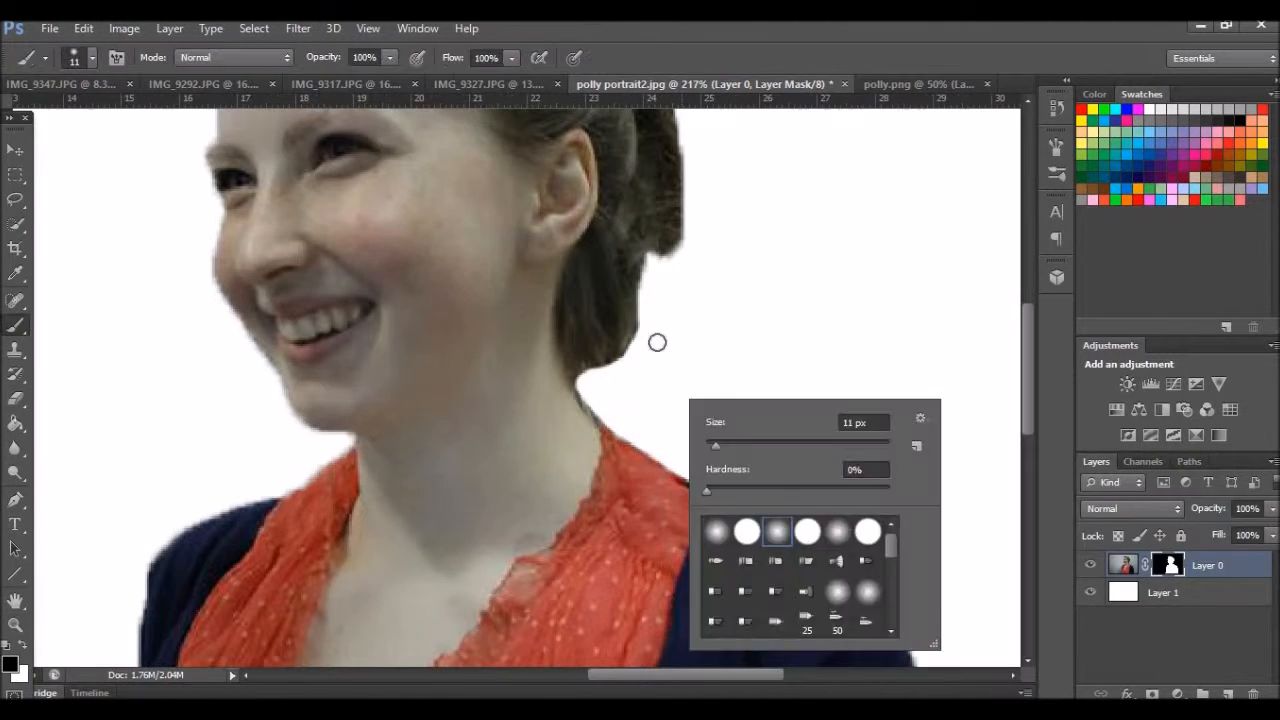
key(Escape)
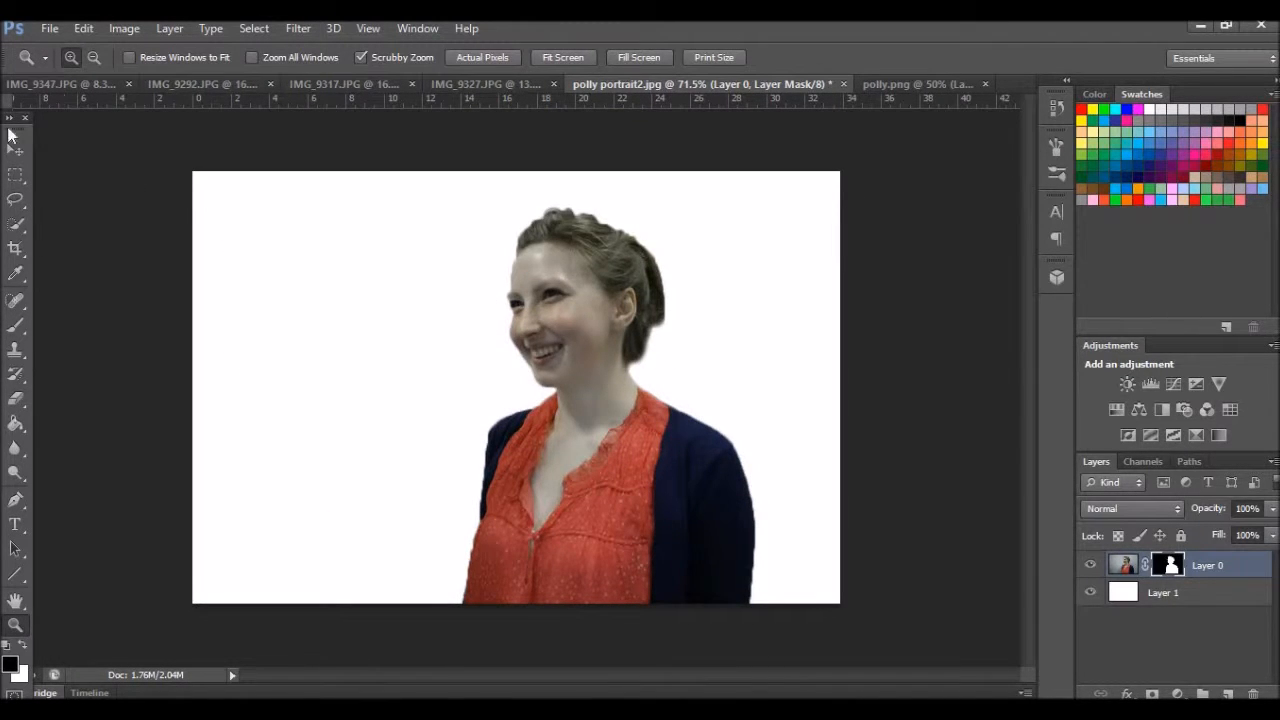
- Copy the masked portrait into IMG_9327.JPG and enlarge it to about 530% width and 540% height to fill the canvas height
click(14, 152)
drag(616, 468, 142, 147)
drag(481, 466, 694, 586)
drag(360, 271, 156, 127)
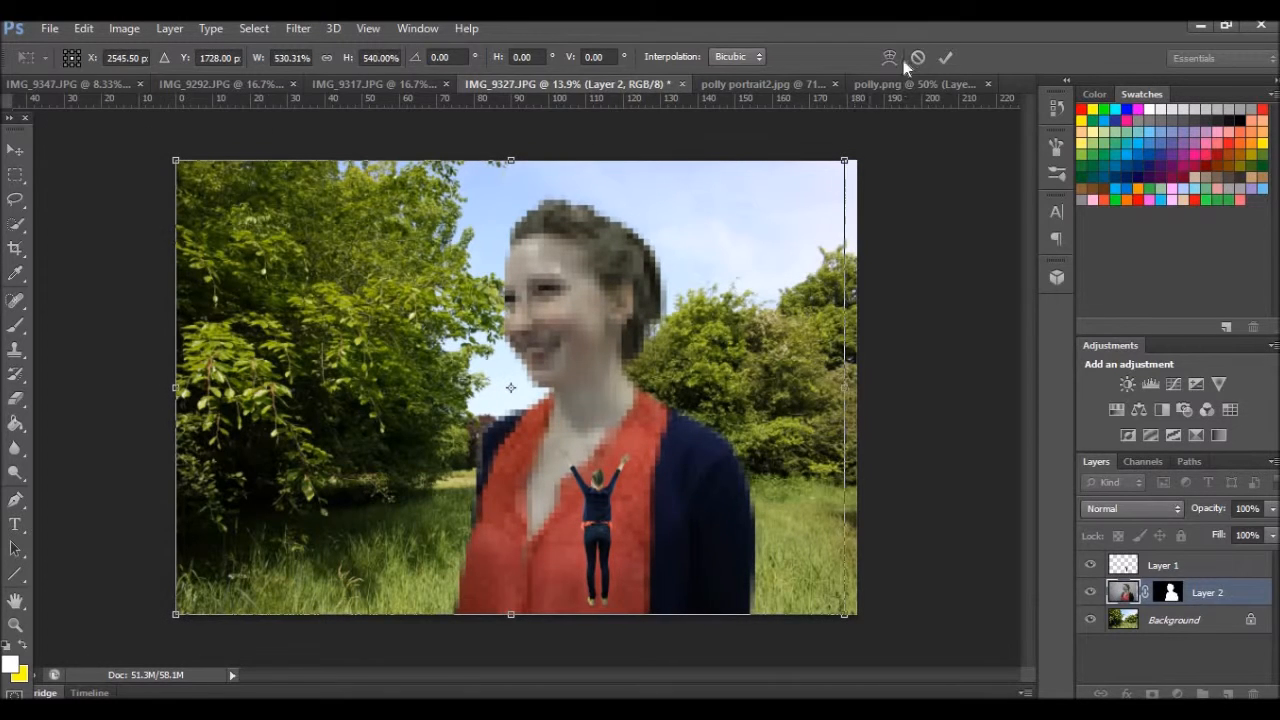
click(945, 58)
- Shrink the small figure on Layer 1 slightly and position its feet at the canvas's lower edge, over the portrait's chest
click(1163, 566)
mouse_move(569, 580)
mouse_down()
mouse_move(605, 589)
mouse_move(552, 587)
mouse_up()
drag(539, 452, 548, 471)
click(943, 57)
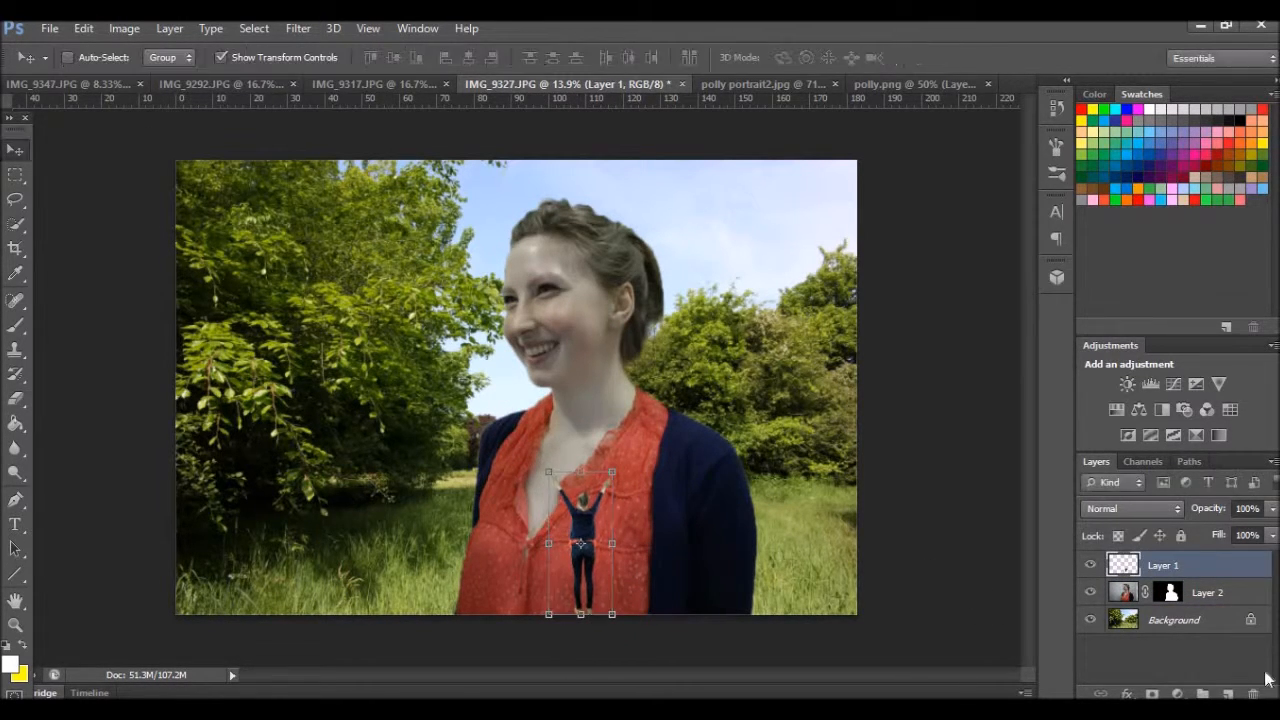
- Convert the locked background into a regular layer and reduce the portrait layer's opacity to 57%
double_click(1165, 625)
key(Return)
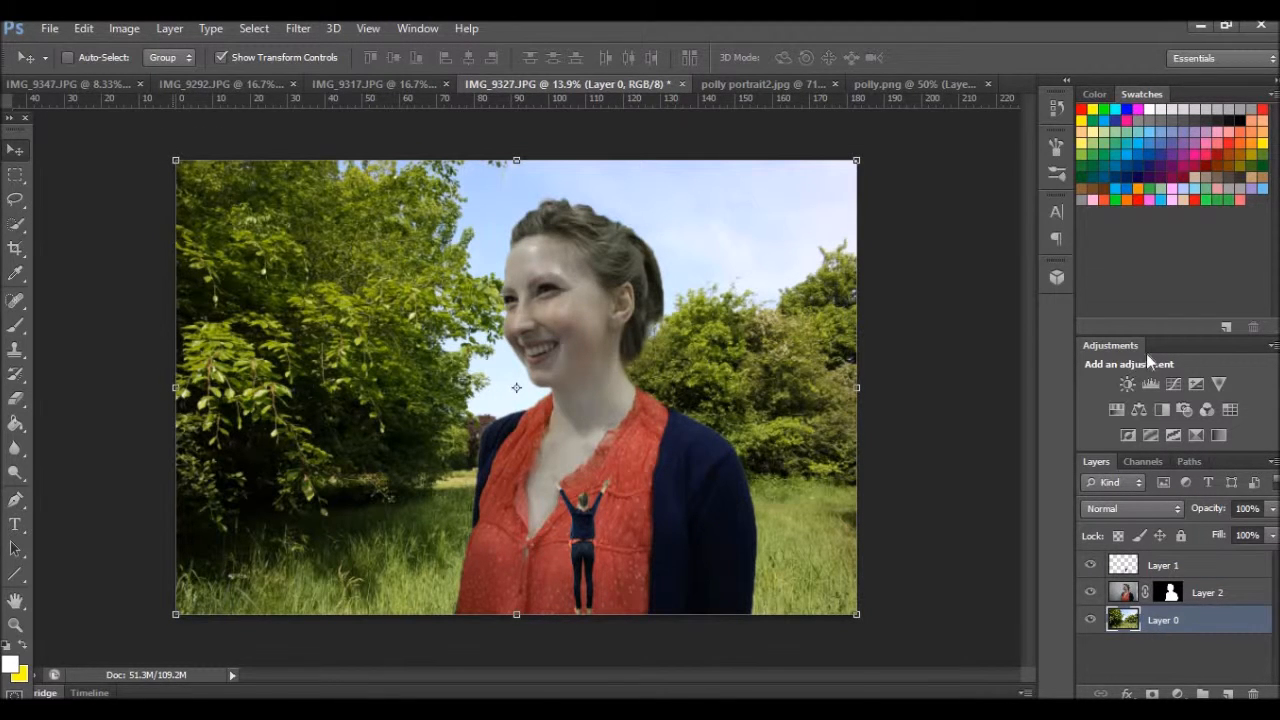
click(1220, 592)
click(1272, 508)
click(1198, 527)
drag(1215, 528, 1232, 529)
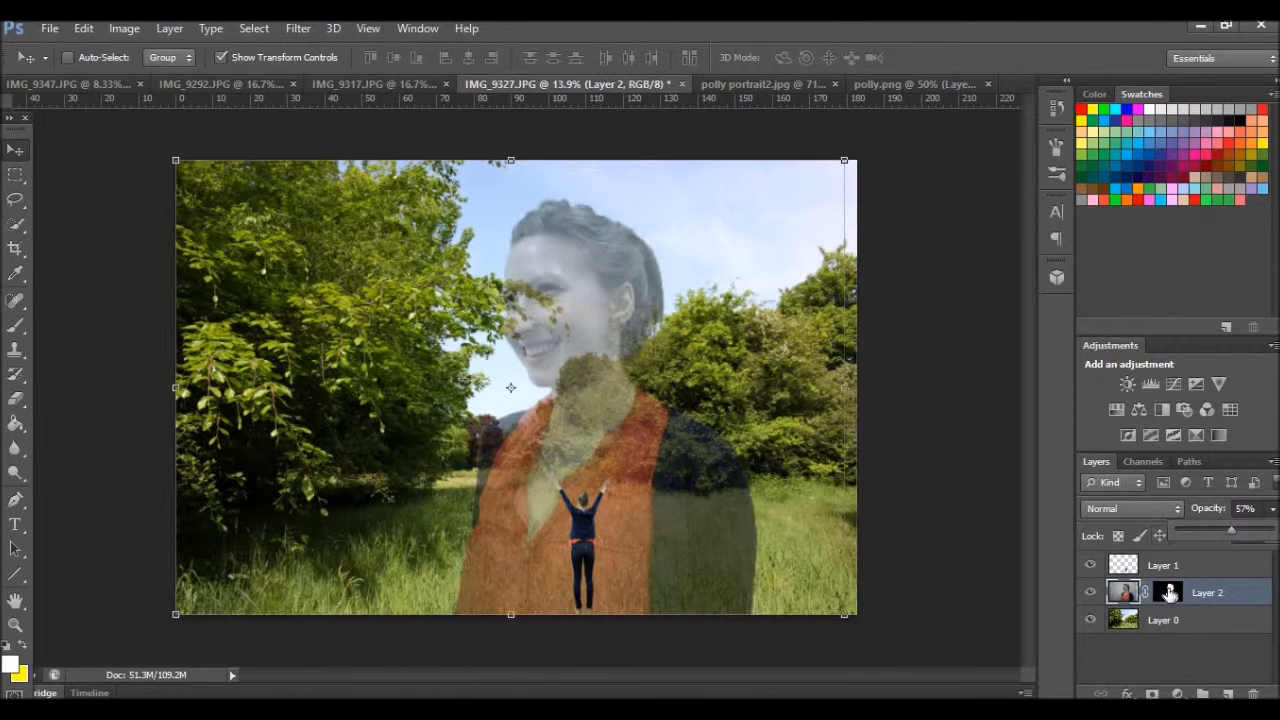
- Transform the meadow photo layer to about 85% width and 110% height, offset so the trees sit behind the portrait
click(1170, 622)
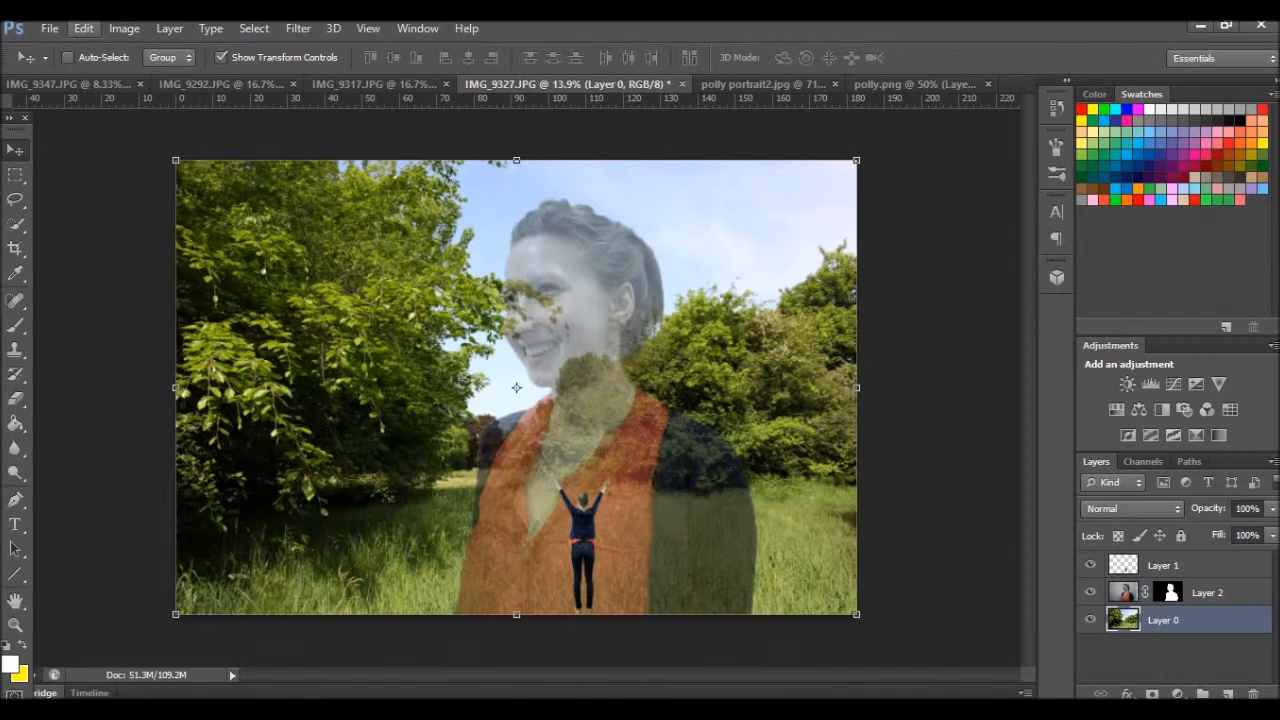
drag(194, 172, 241, 188)
drag(240, 274, 156, 274)
drag(287, 344, 328, 379)
drag(487, 225, 487, 191)
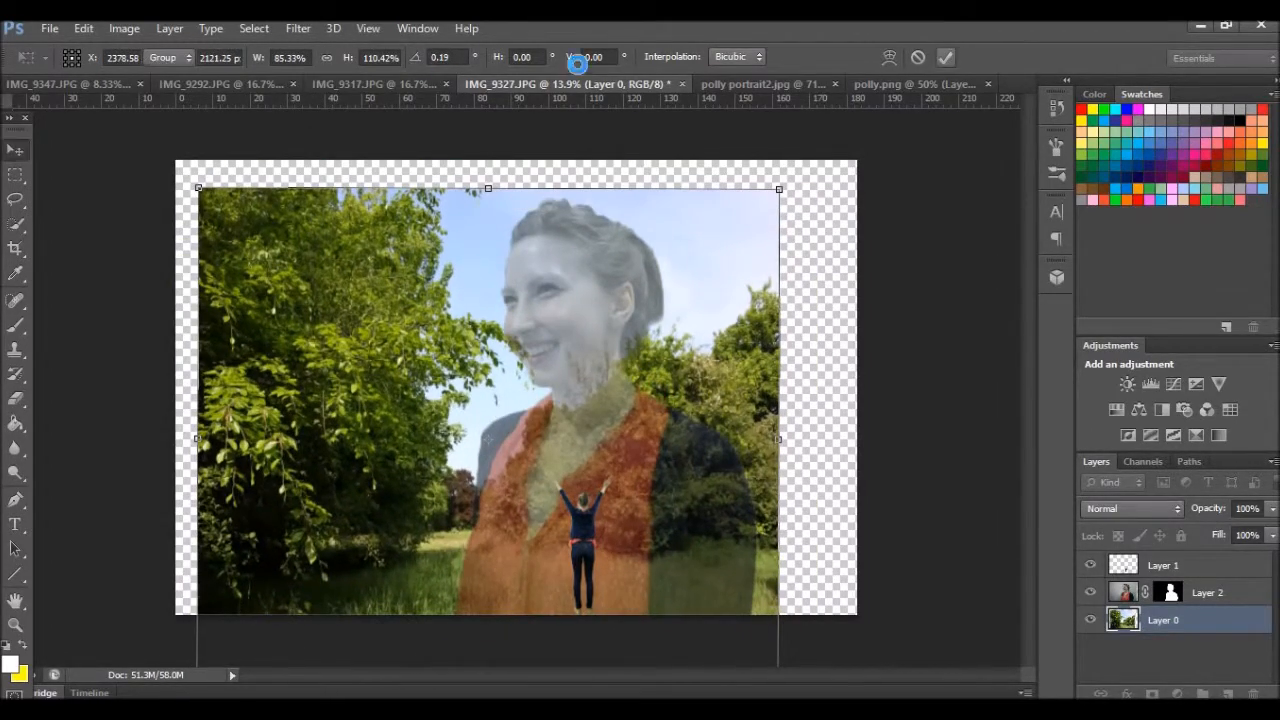
key(Return)
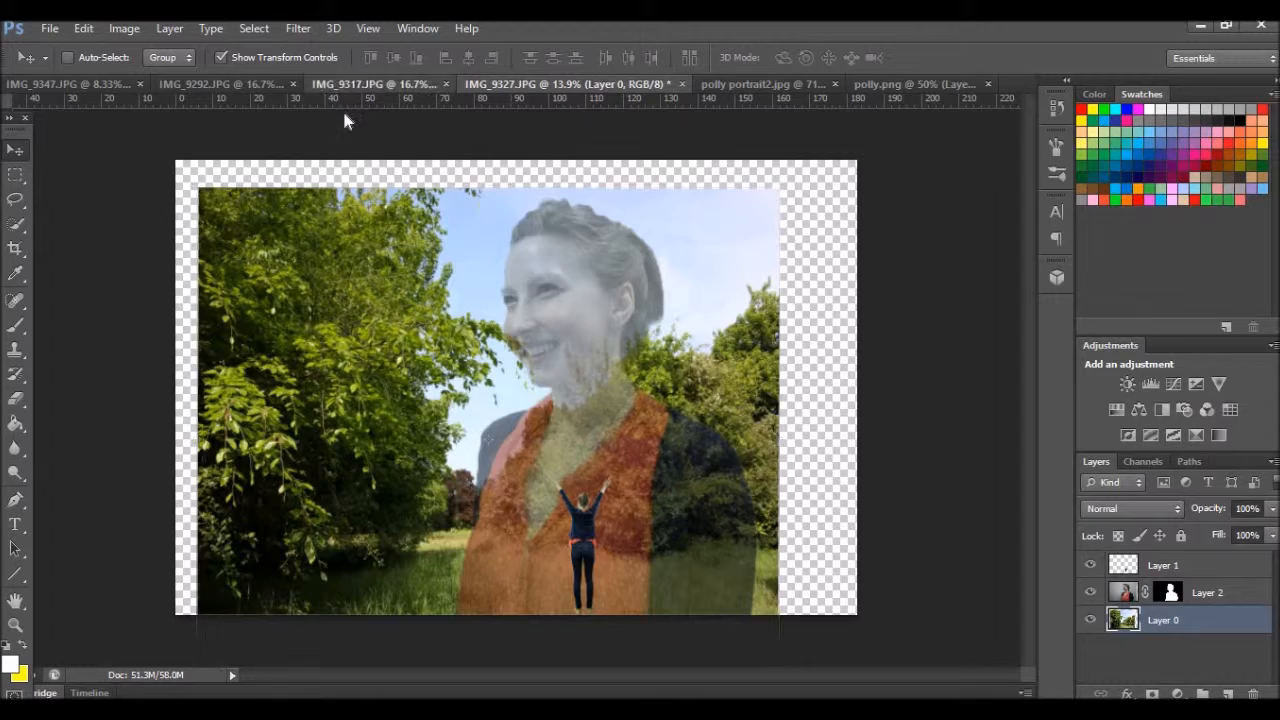
- Compare the other landscape photos, then copy the masked portrait from polly portrait2.jpg into IMG_9347.JPG
click(348, 84)
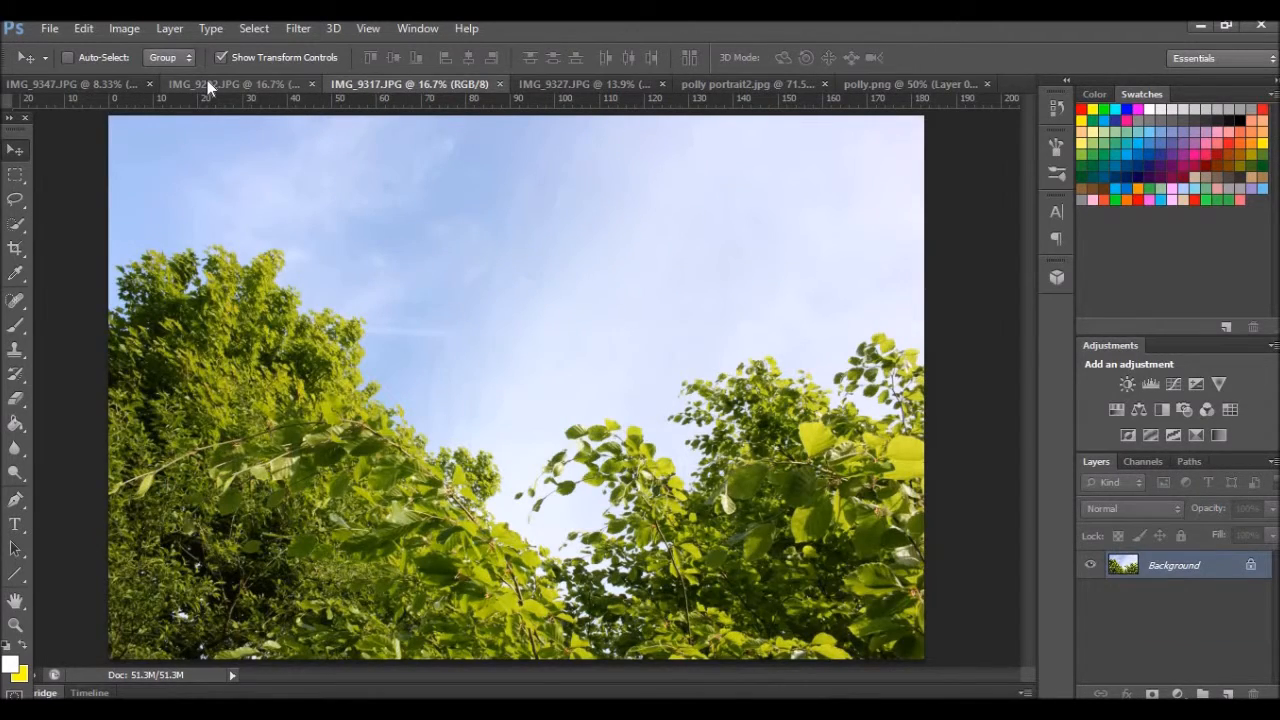
click(207, 82)
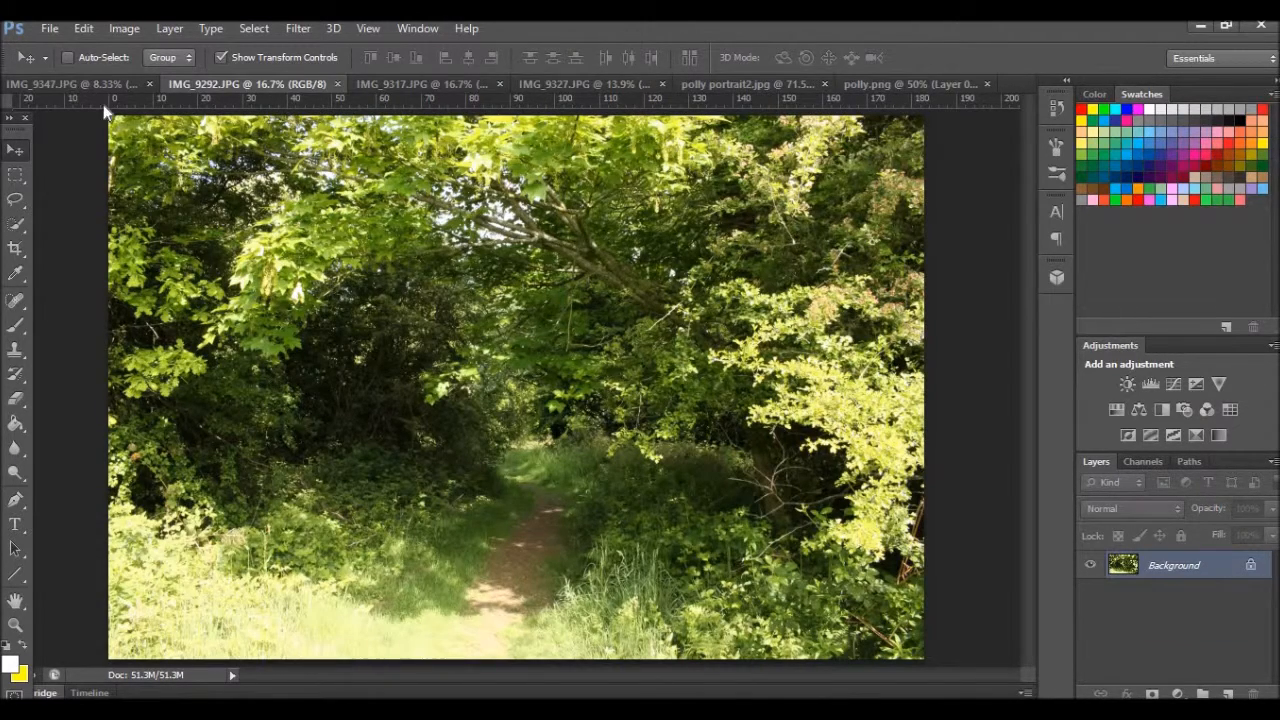
click(69, 82)
click(840, 88)
drag(589, 437, 223, 222)
- Enlarge the portrait in IMG_9347.JPG to span the full canvas height, with its lower edge on the canvas's lower edge
key(ctrl+t)
drag(533, 453, 681, 559)
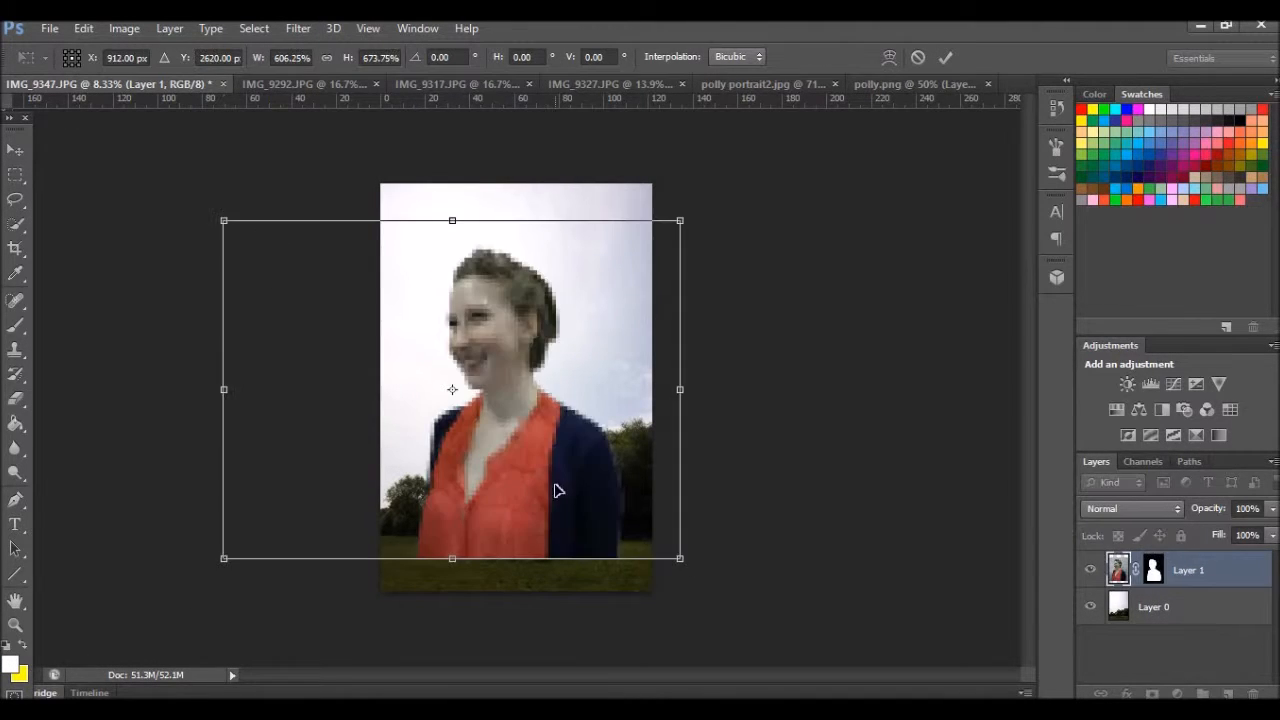
drag(557, 489, 557, 521)
click(680, 591)
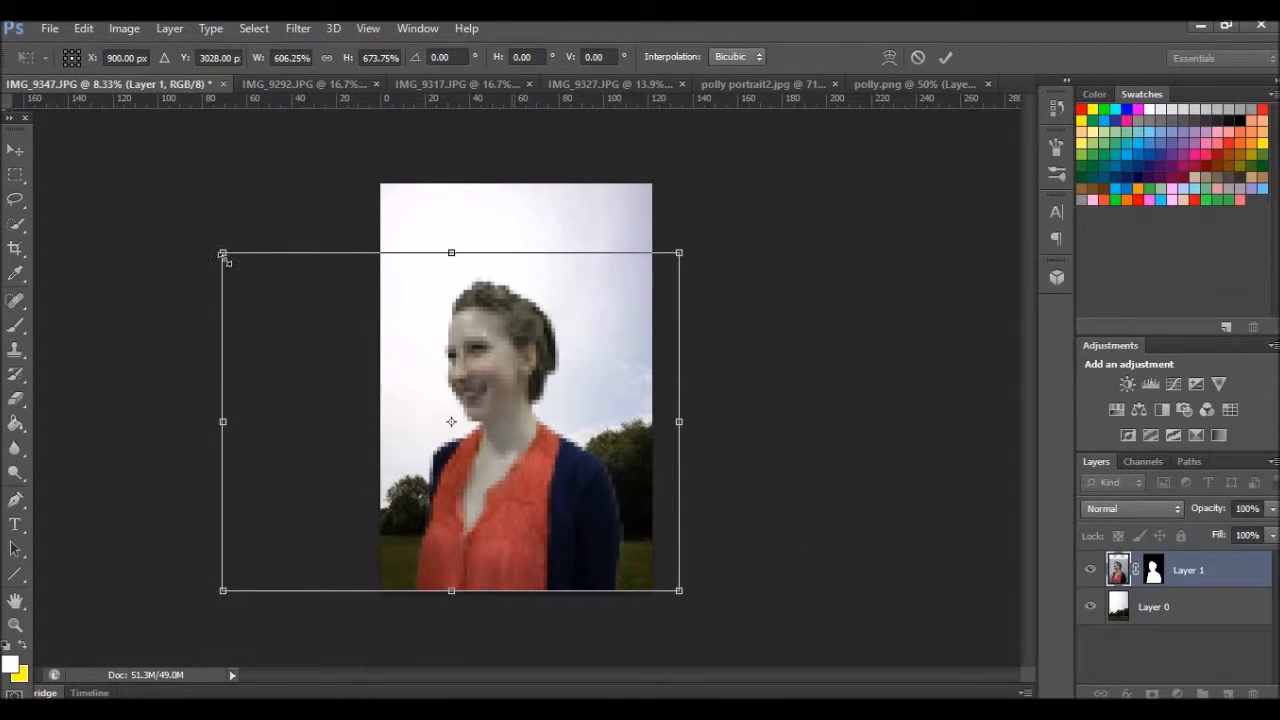
drag(224, 254, 170, 218)
drag(487, 506, 513, 506)
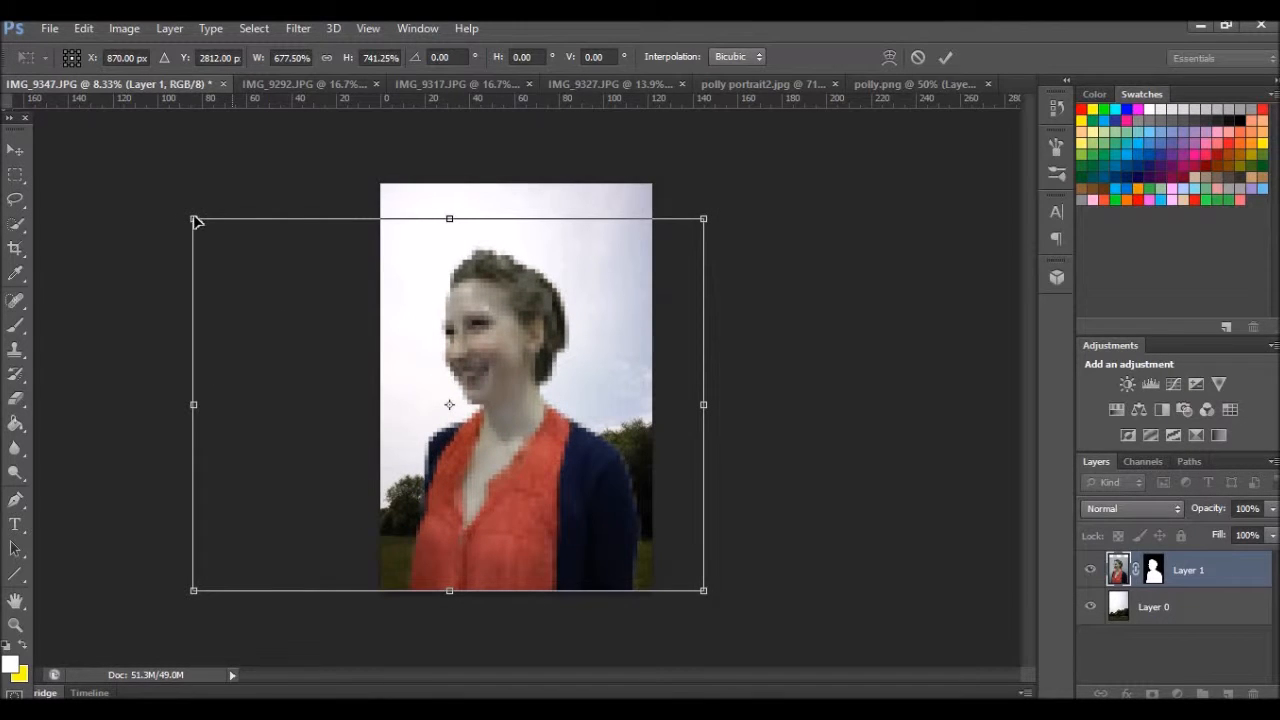
drag(195, 220, 155, 194)
drag(505, 555, 553, 500)
key(Return)
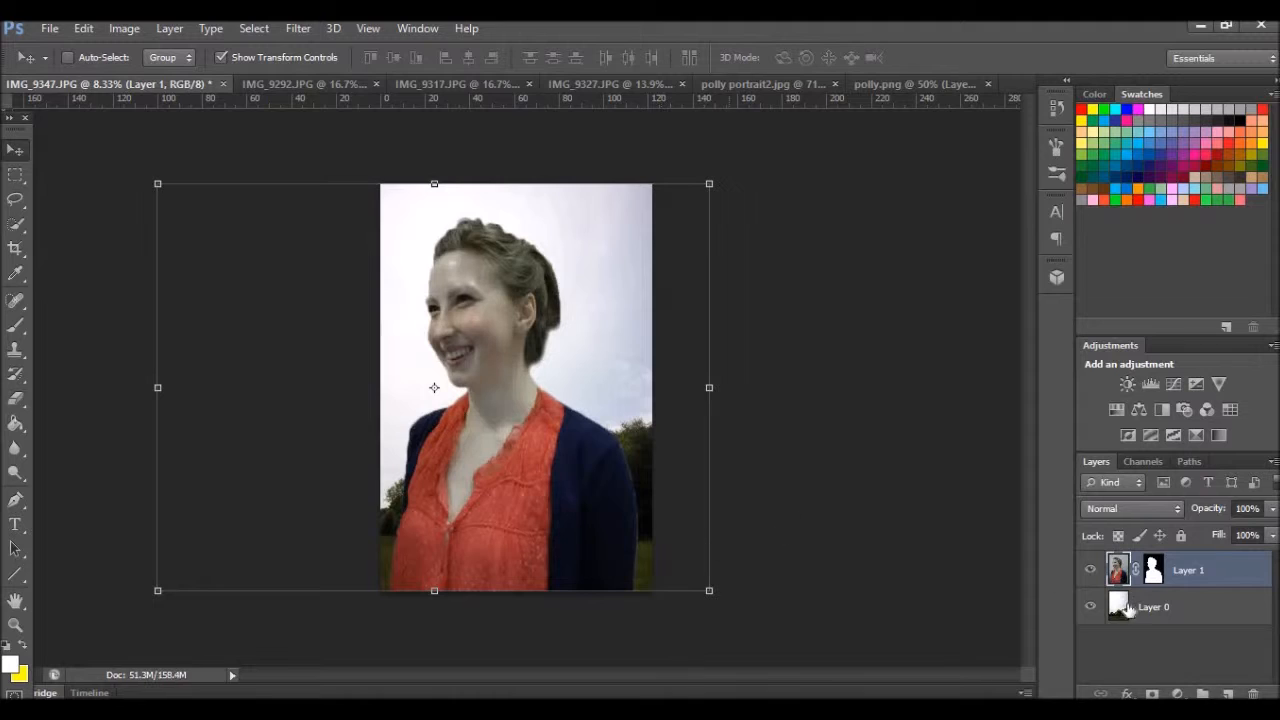
- Reduce the portrait layer's opacity to 32%, then hide it and select the tree photo layer
click(1272, 508)
click(1208, 533)
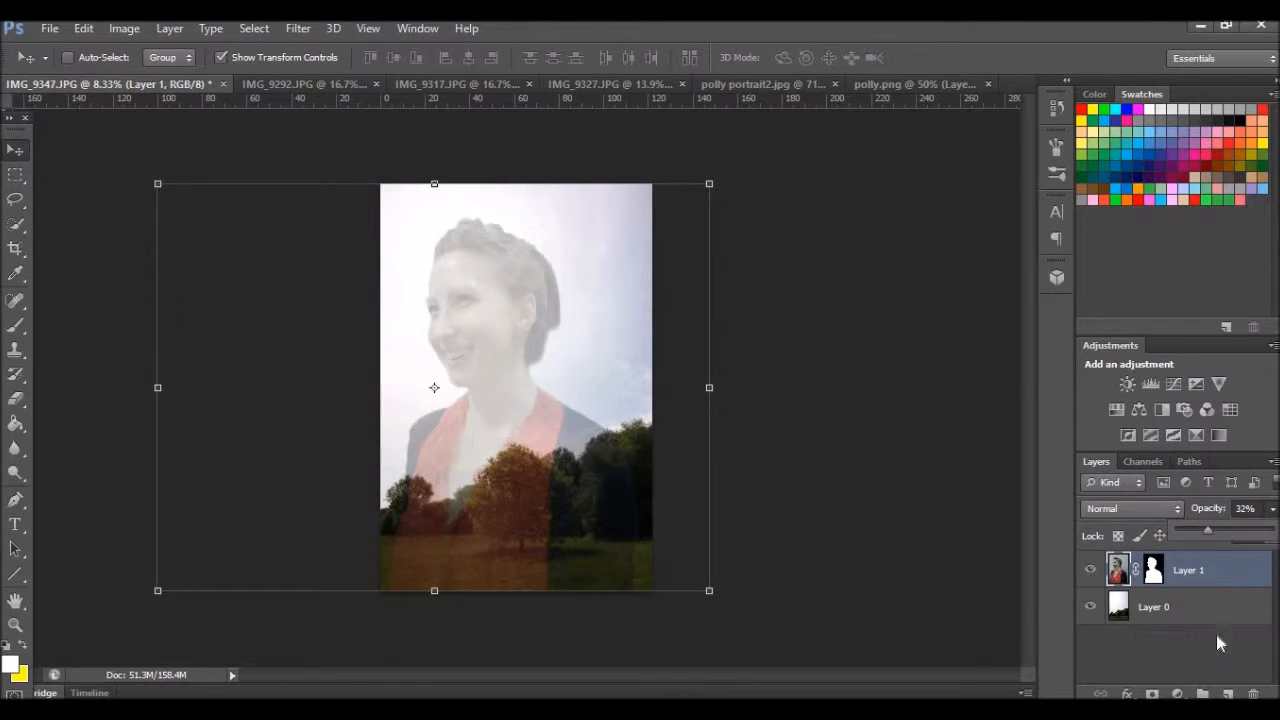
click(1170, 606)
click(1090, 569)
- Brighten the tree photo with a Brightness/Contrast adjustment at brightness 123 and merge it into Layer 0
click(1127, 384)
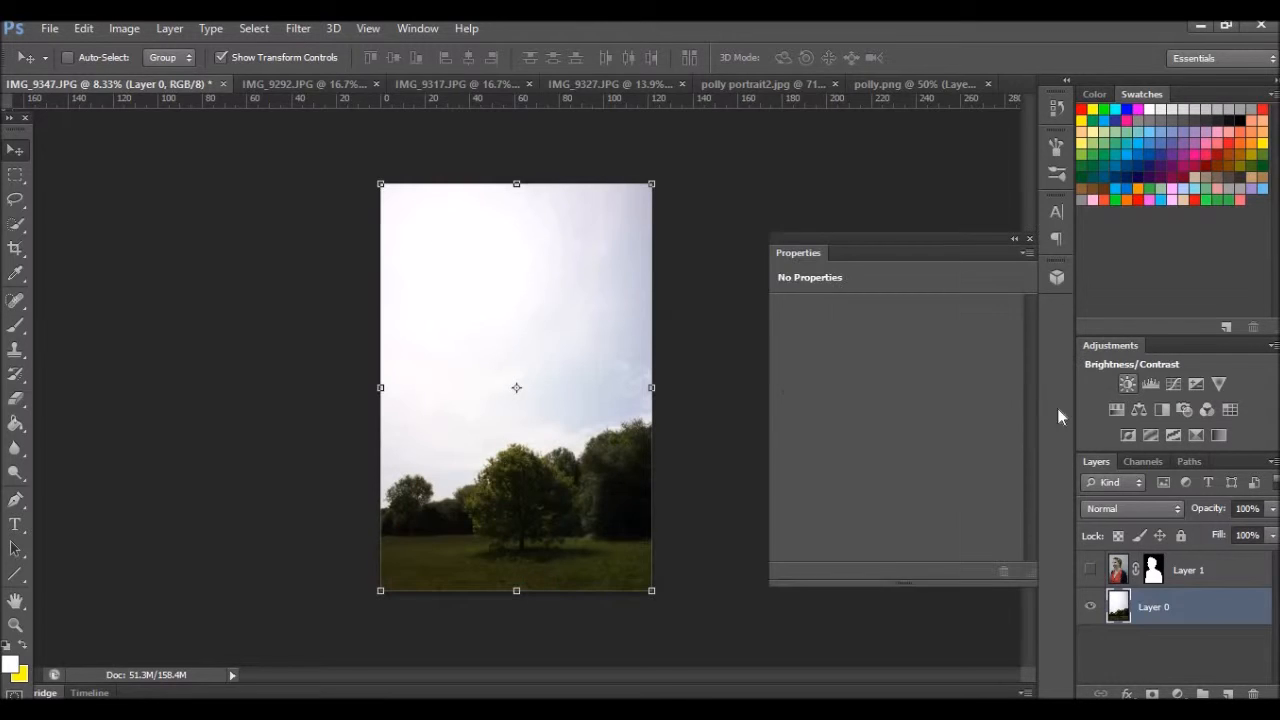
drag(929, 353, 982, 357)
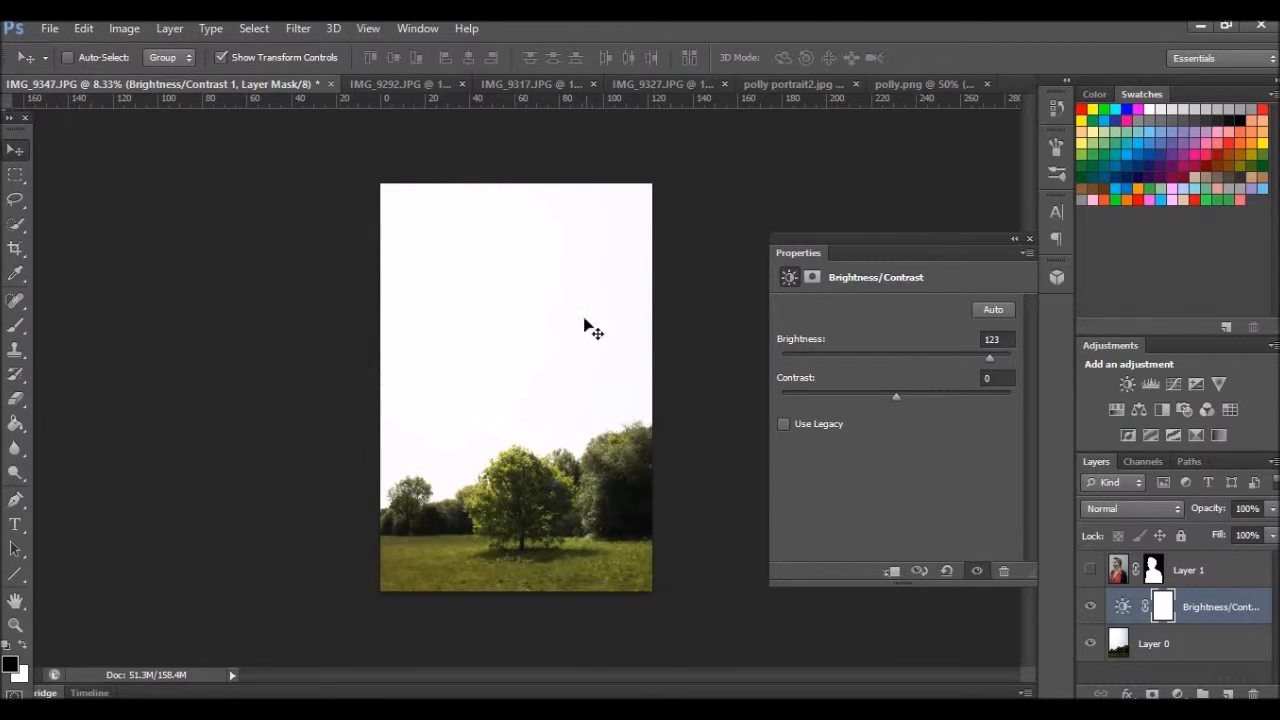
key(e)
right_click(474, 310)
click(666, 354)
key(Return)
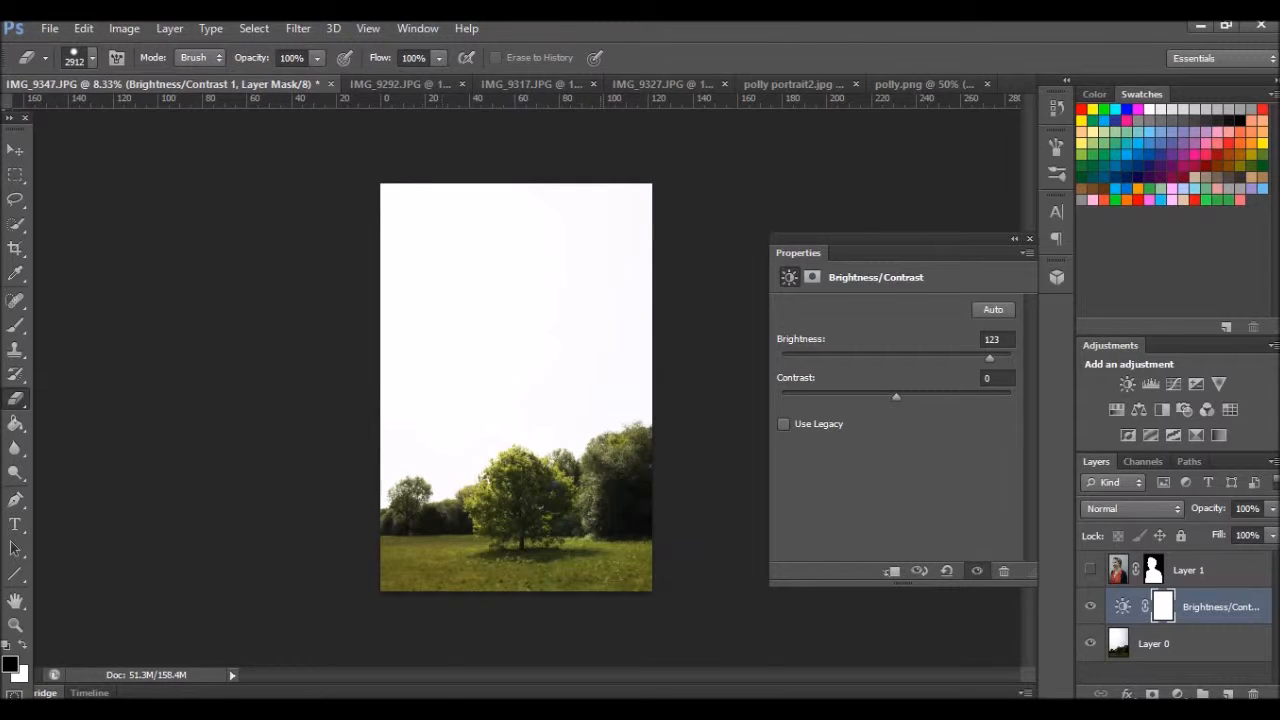
right_click(1222, 610)
click(966, 403)
- Erase the sky above the treeline on Layer 0 down to transparency, following the tops of the trees
drag(630, 262, 442, 262)
key(ctrl+plus)
key(ctrl+plus)
right_click(400, 326)
click(515, 371)
click(426, 457)
mouse_move(482, 350)
mouse_down()
mouse_move(354, 362)
mouse_move(530, 425)
mouse_move(308, 472)
mouse_move(768, 410)
mouse_move(405, 528)
mouse_move(272, 545)
mouse_up()
click(1029, 238)
key(z)
scroll(582, 402, down, 3)
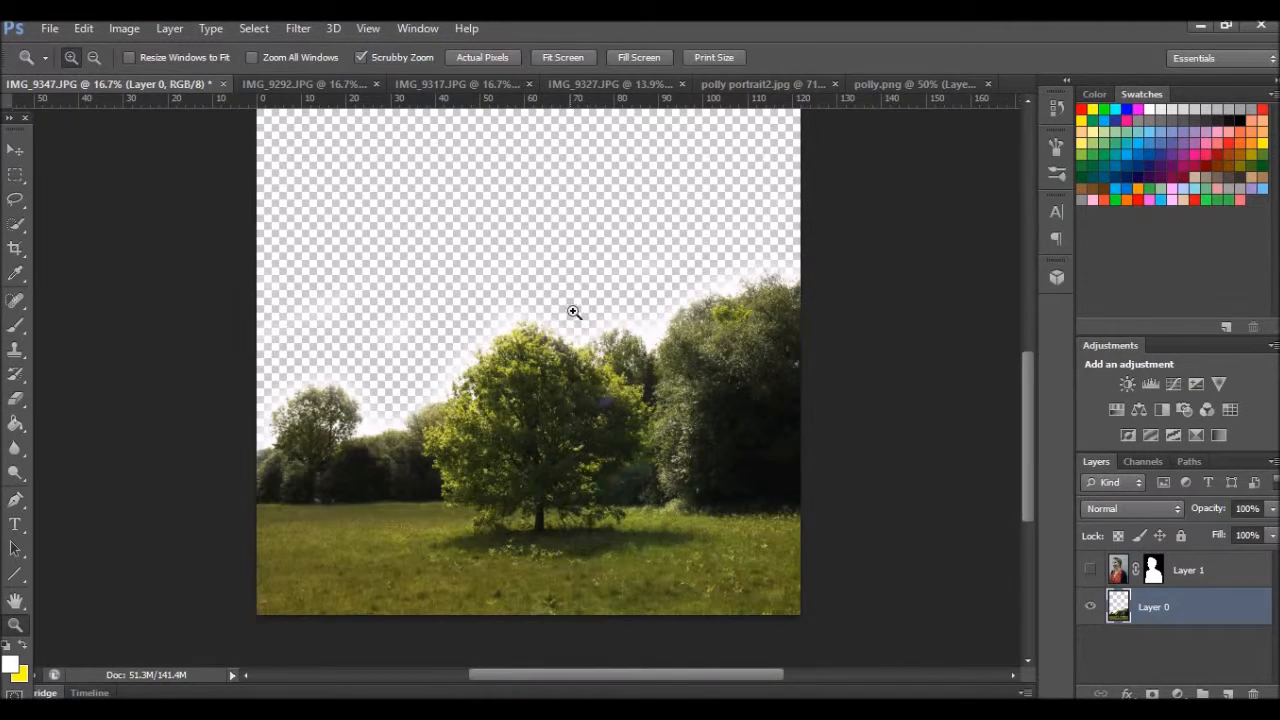
scroll(480, 448, up, 1)
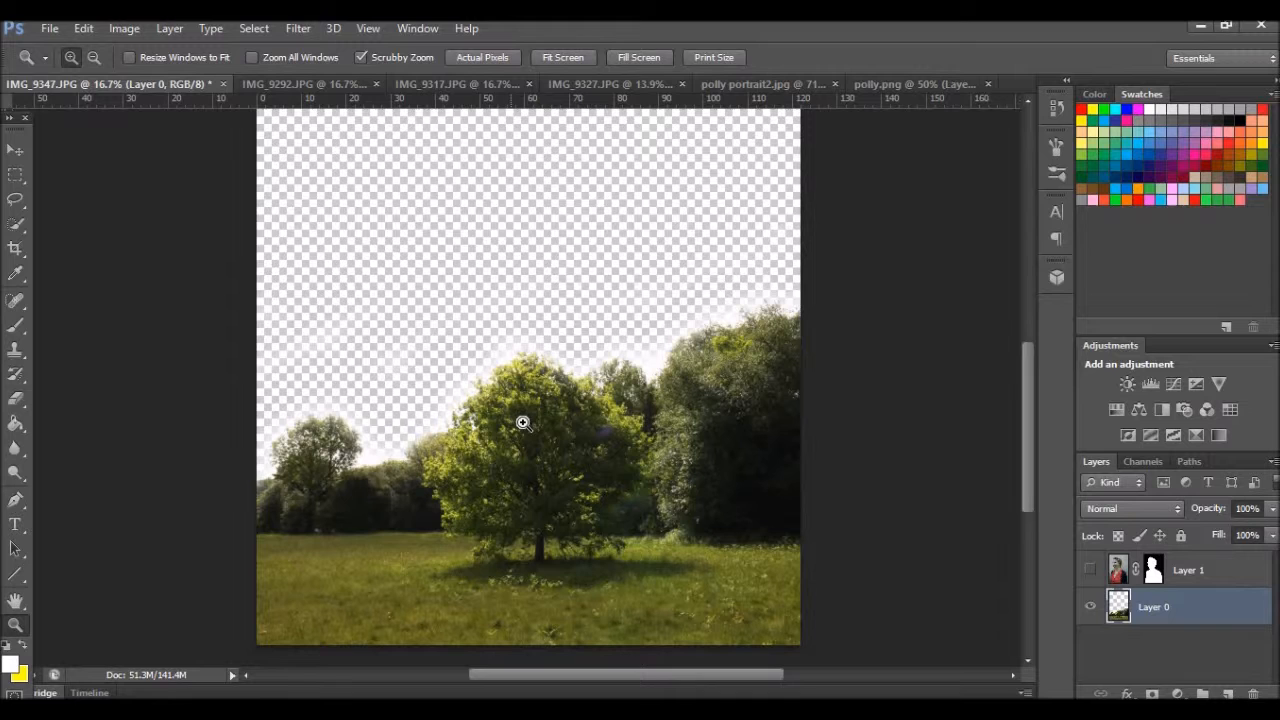
- Brighten the tree photo with a Brightness/Contrast adjustment and add a Hue/Saturation adjustment at saturation +12 and lightness +2
click(1127, 385)
mouse_move(956, 357)
mouse_down()
mouse_move(988, 357)
mouse_move(939, 363)
mouse_up()
drag(896, 419, 900, 458)
click(919, 571)
- Add a Color Balance adjustment above the Hue/Saturation layer, shifting the tree photo toward green and blue
click(1139, 409)
drag(866, 388, 891, 388)
drag(866, 355, 842, 356)
drag(866, 421, 888, 421)
mouse_move(842, 356)
mouse_down()
mouse_move(873, 356)
mouse_move(885, 388)
mouse_up()
key(e)
click(1219, 678)
click(1214, 606)
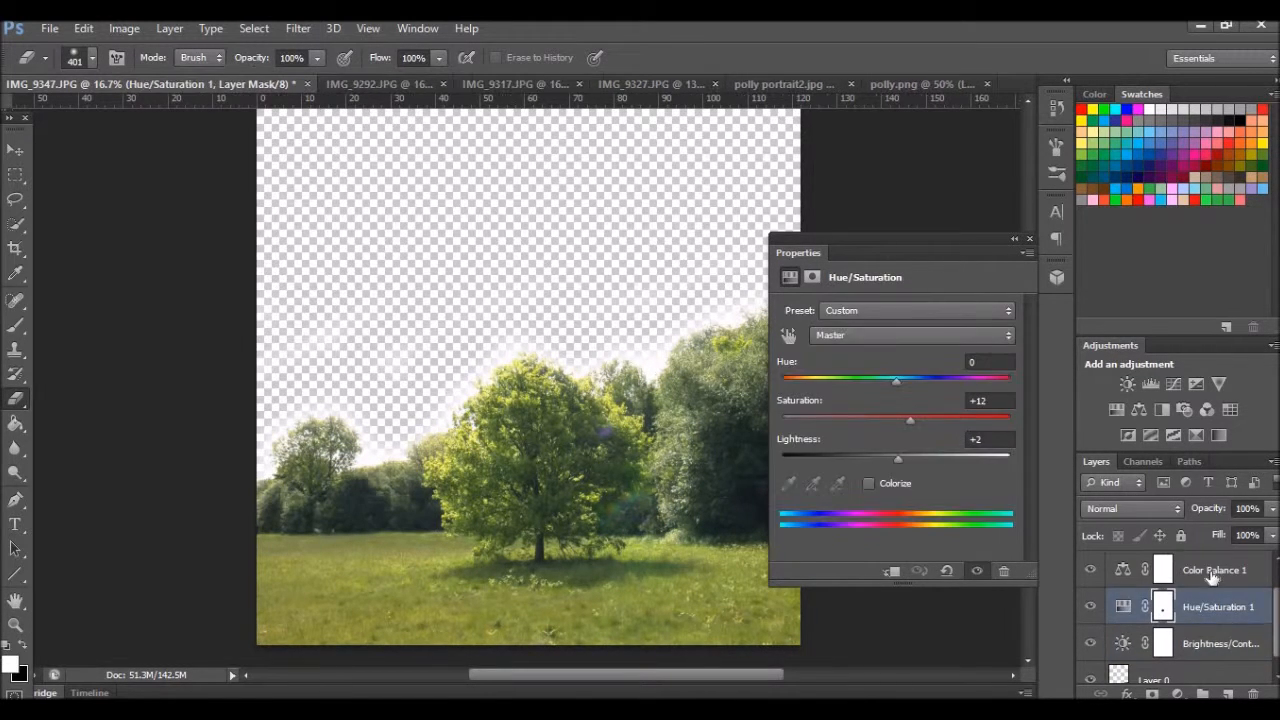
click(1211, 571)
click(1029, 238)
scroll(615, 390, up, 2)
scroll(612, 375, down, 1)
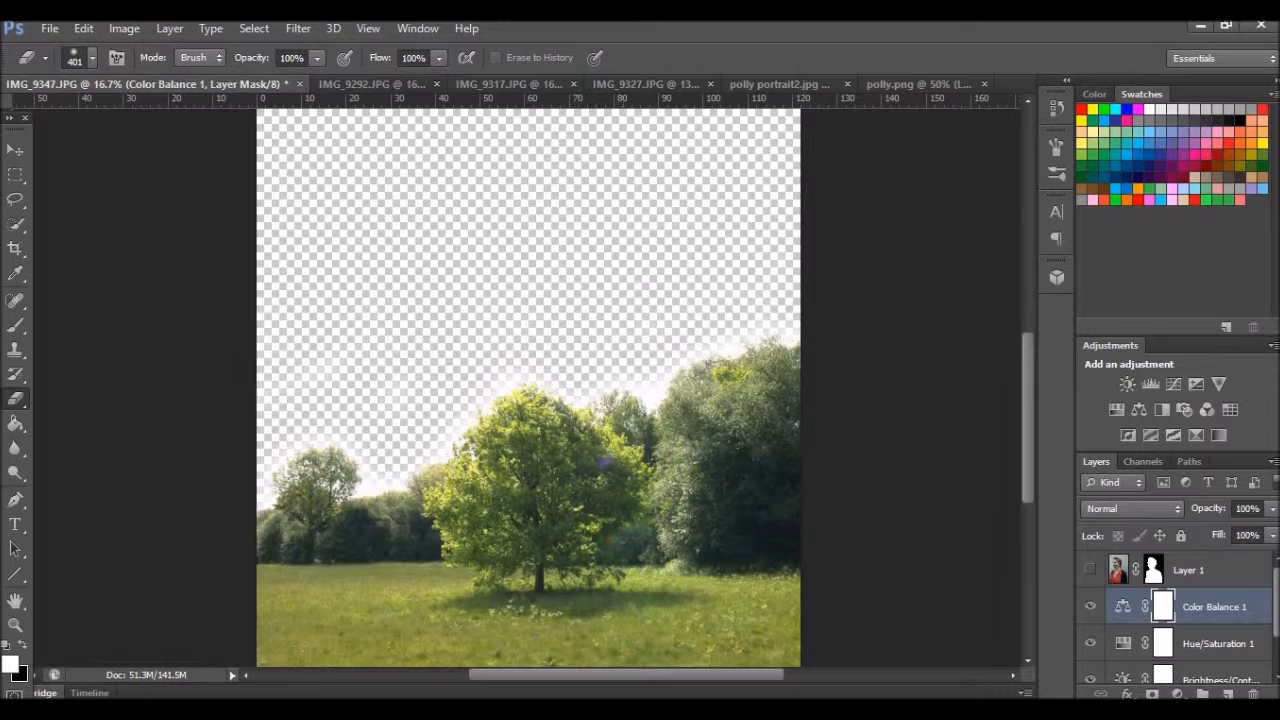
- Switch to IMG_9317.JPG and convert its locked Background into an editable layer
click(400, 84)
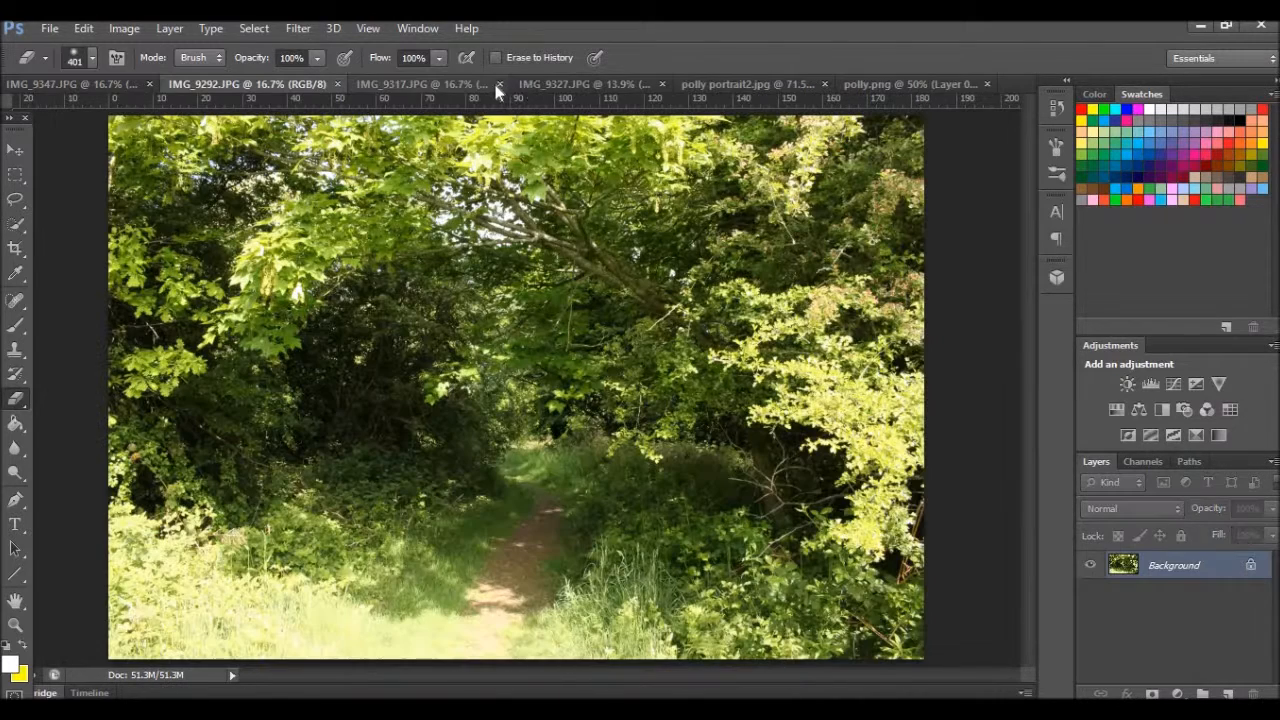
click(440, 84)
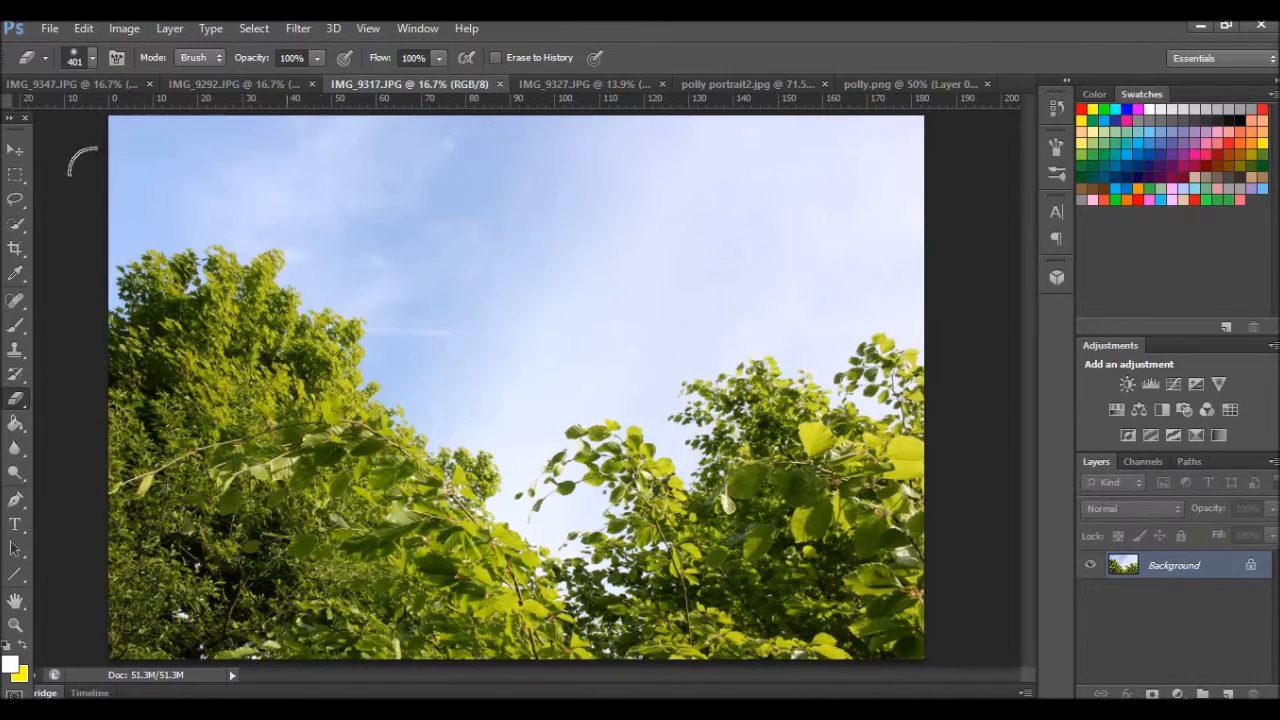
click(28, 149)
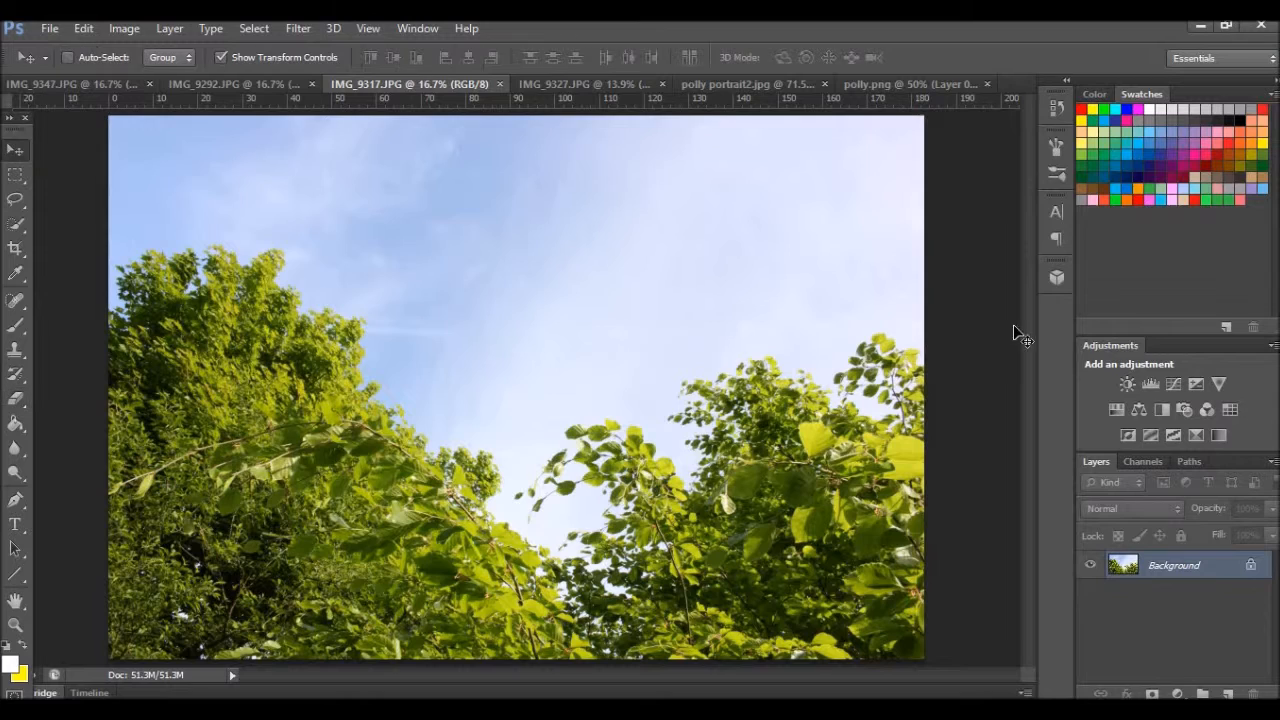
double_click(1168, 566)
key(Return)
- Bring the sky-and-leaves photo into IMG_9347.JPG above the adjustments, filling the canvas width from its upper edge down
drag(557, 409, 697, 527)
drag(557, 463, 558, 400)
mouse_move(648, 397)
mouse_down()
mouse_move(634, 323)
mouse_move(629, 397)
mouse_up()
scroll(630, 397, up, 2)
drag(621, 470, 600, 354)
key(Return)
key(z)
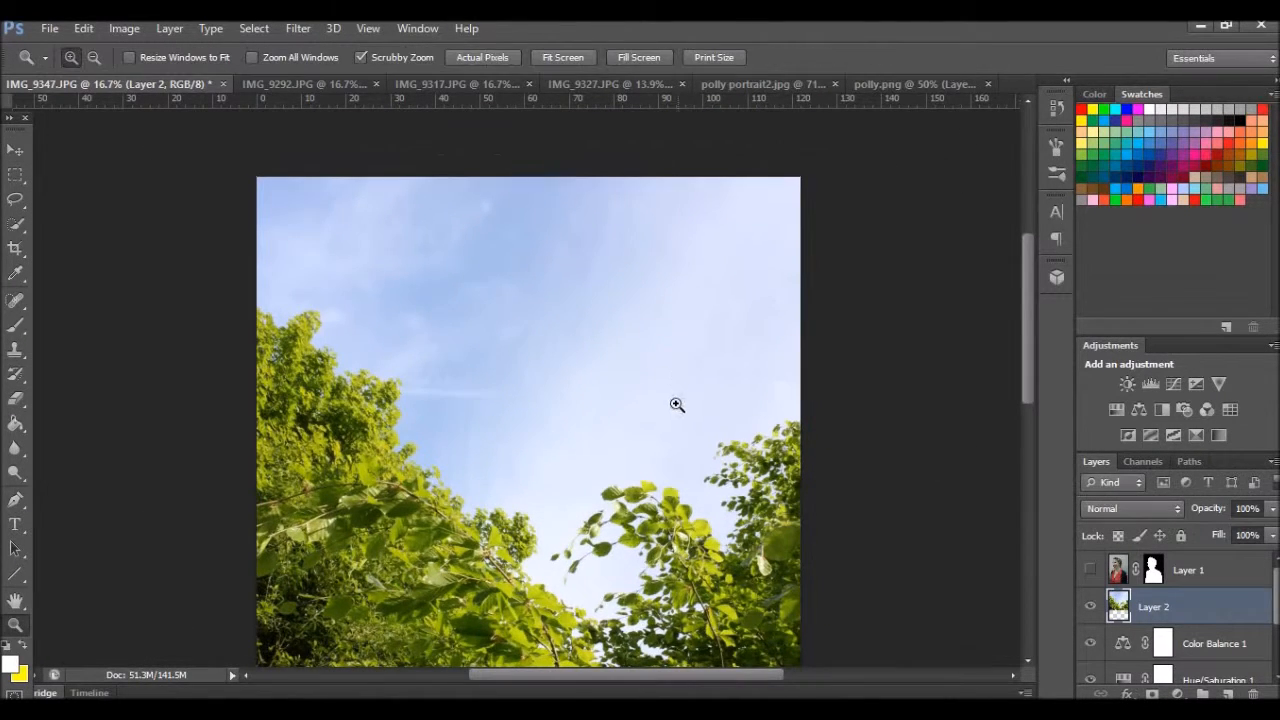
drag(677, 404, 629, 503)
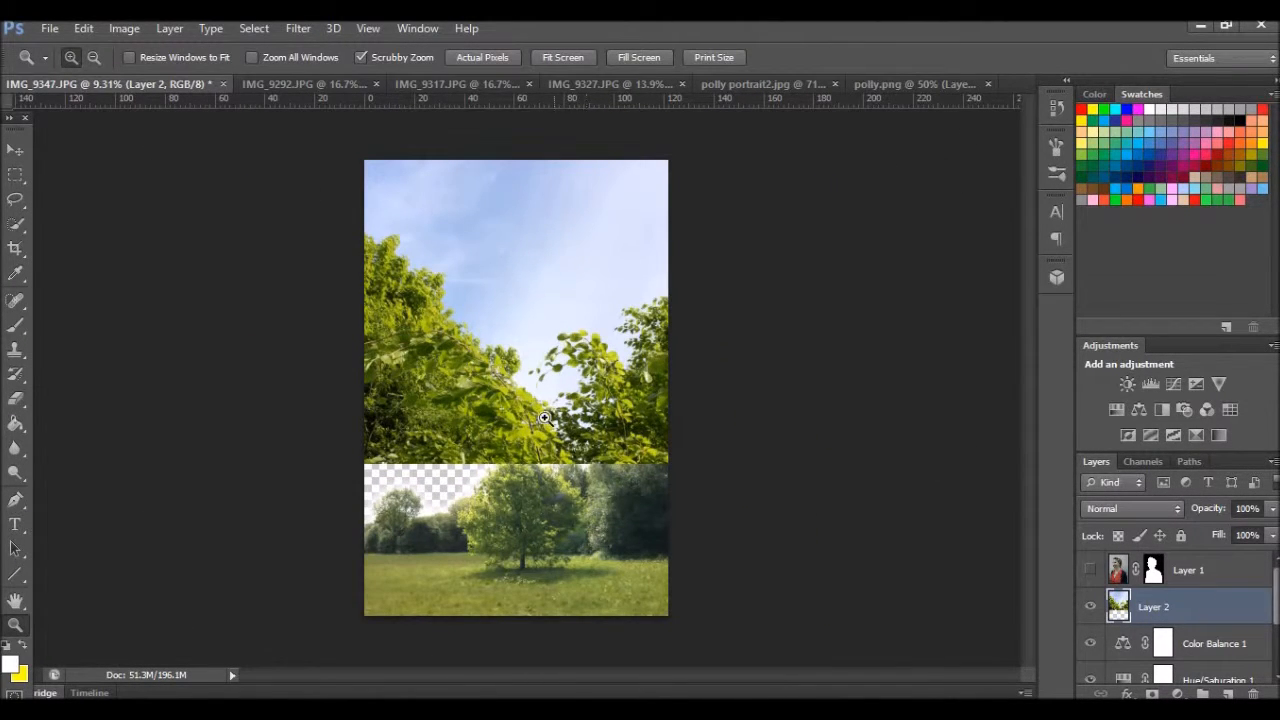
drag(543, 417, 537, 396)
- Raise the saturation of the Hue/Saturation 1 adjustment to +45
double_click(1162, 678)
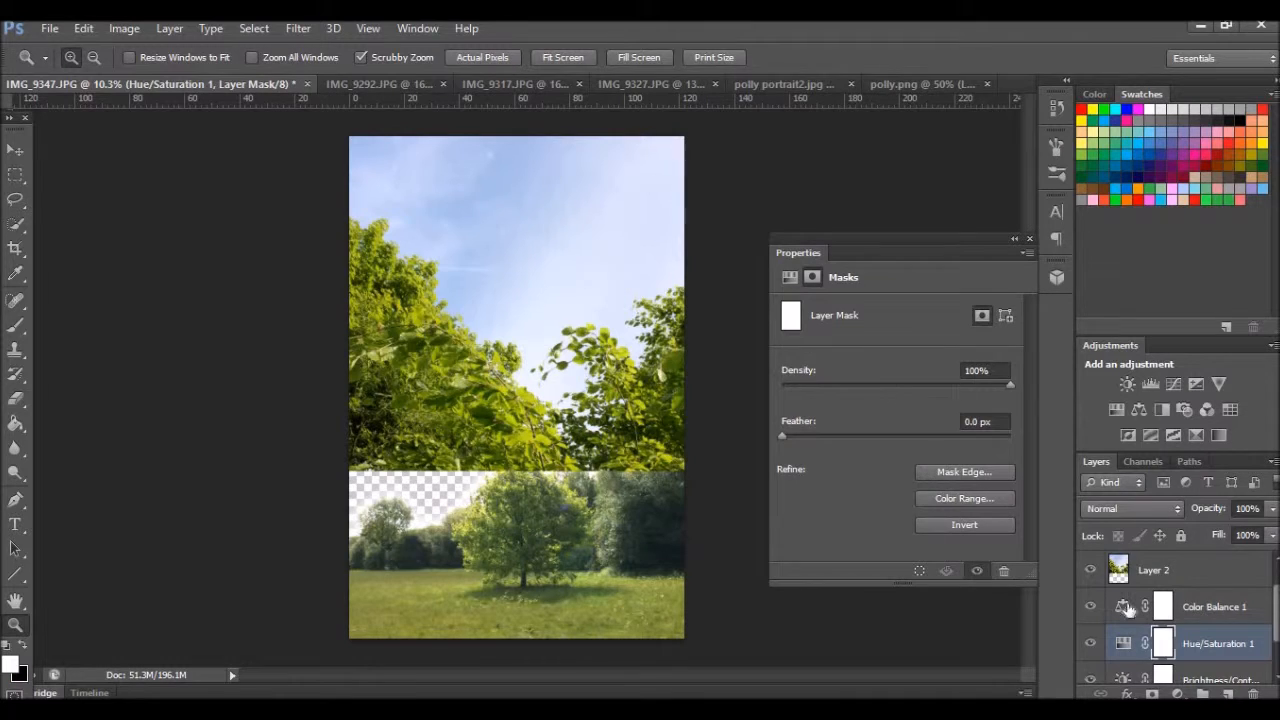
click(791, 280)
drag(936, 420, 947, 420)
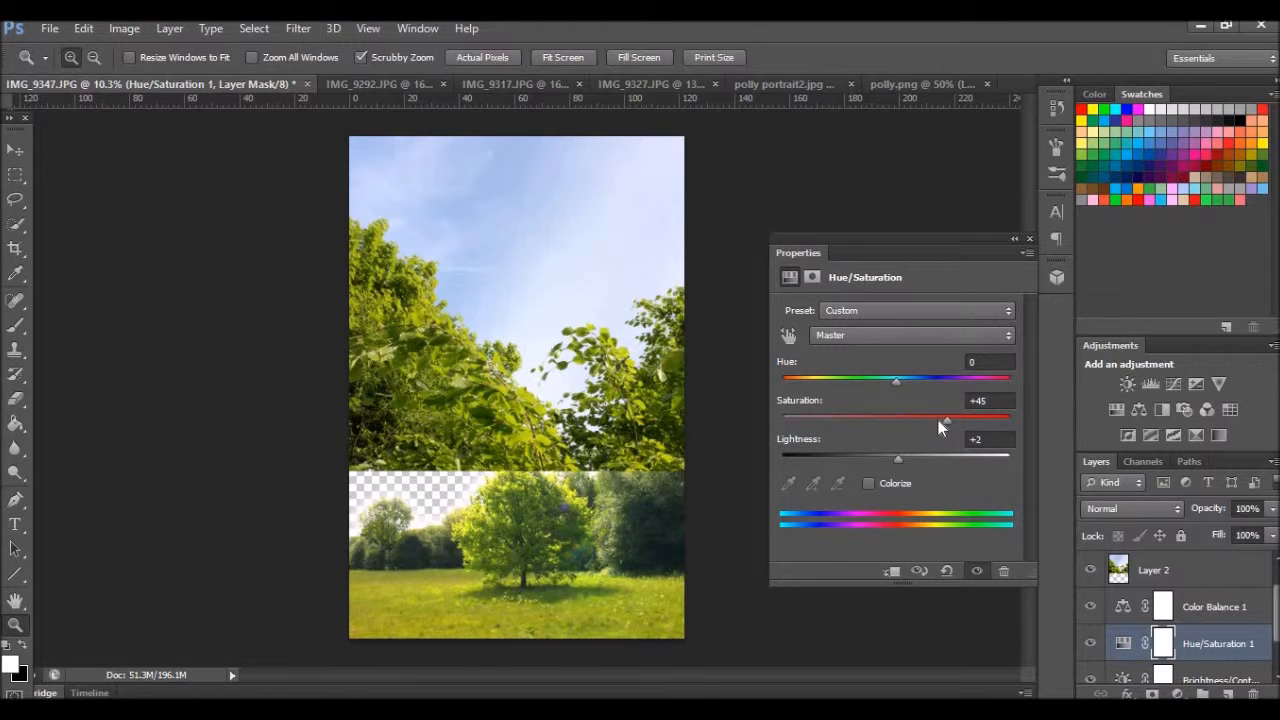
drag(853, 463, 894, 457)
drag(924, 383, 897, 383)
- Fade Layer 2 to 51% opacity and stretch it to 116.15% width and 158.36% height, past the canvas's lower edge
click(1163, 571)
key(v)
click(1272, 508)
click(1209, 530)
drag(1217, 529, 1226, 530)
drag(531, 470, 531, 665)
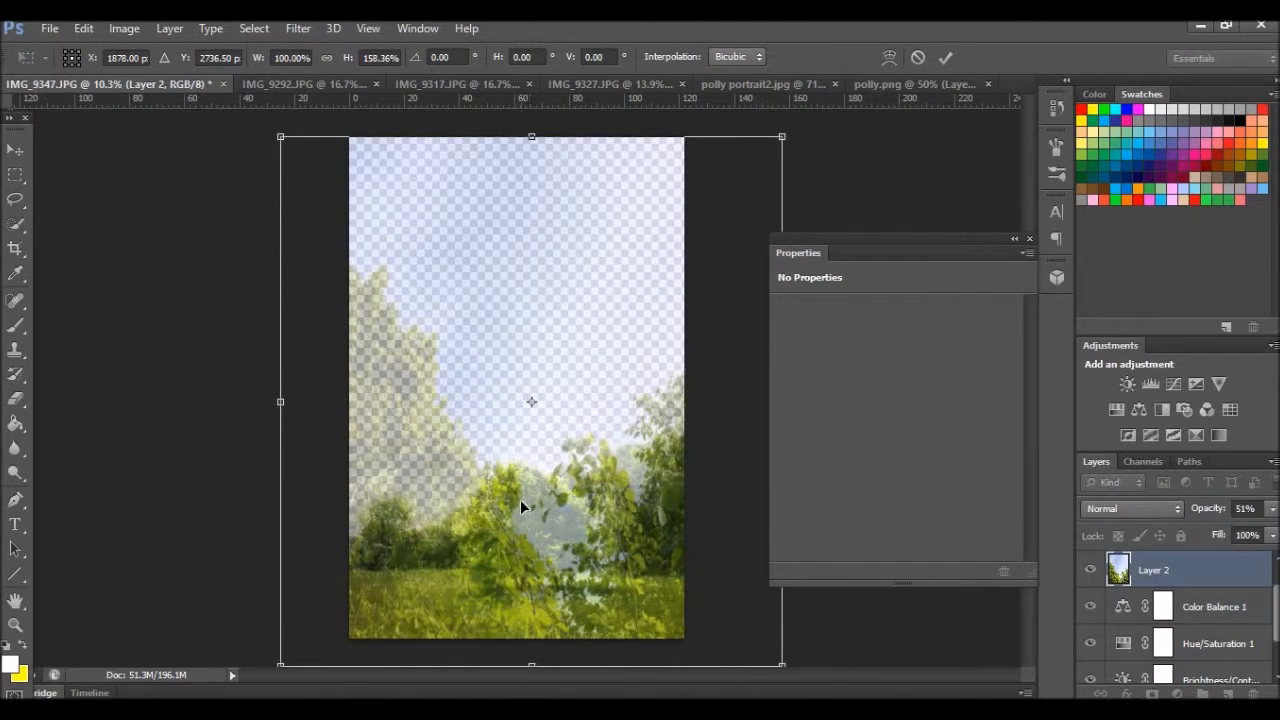
mouse_move(217, 436)
mouse_down()
mouse_move(251, 436)
mouse_move(199, 436)
mouse_up()
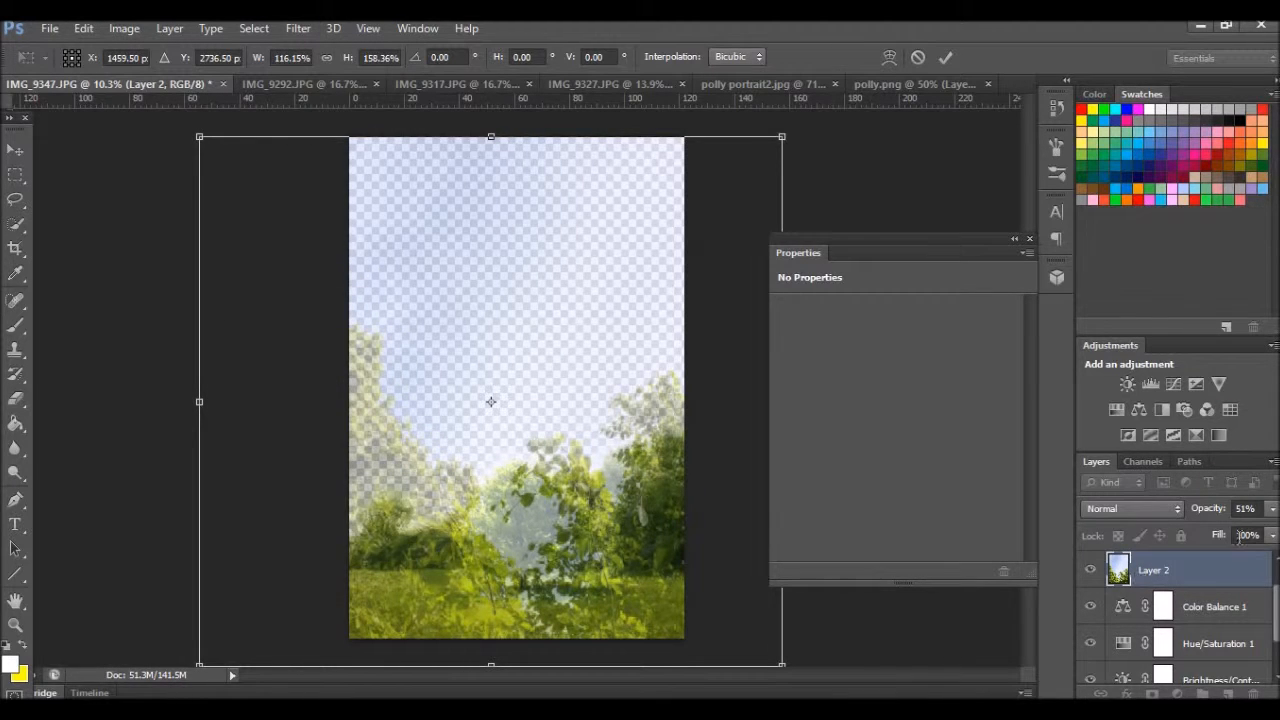
- Restore Layer 2's opacity to 91% and apply its transformation
click(1272, 510)
drag(1249, 537, 1268, 540)
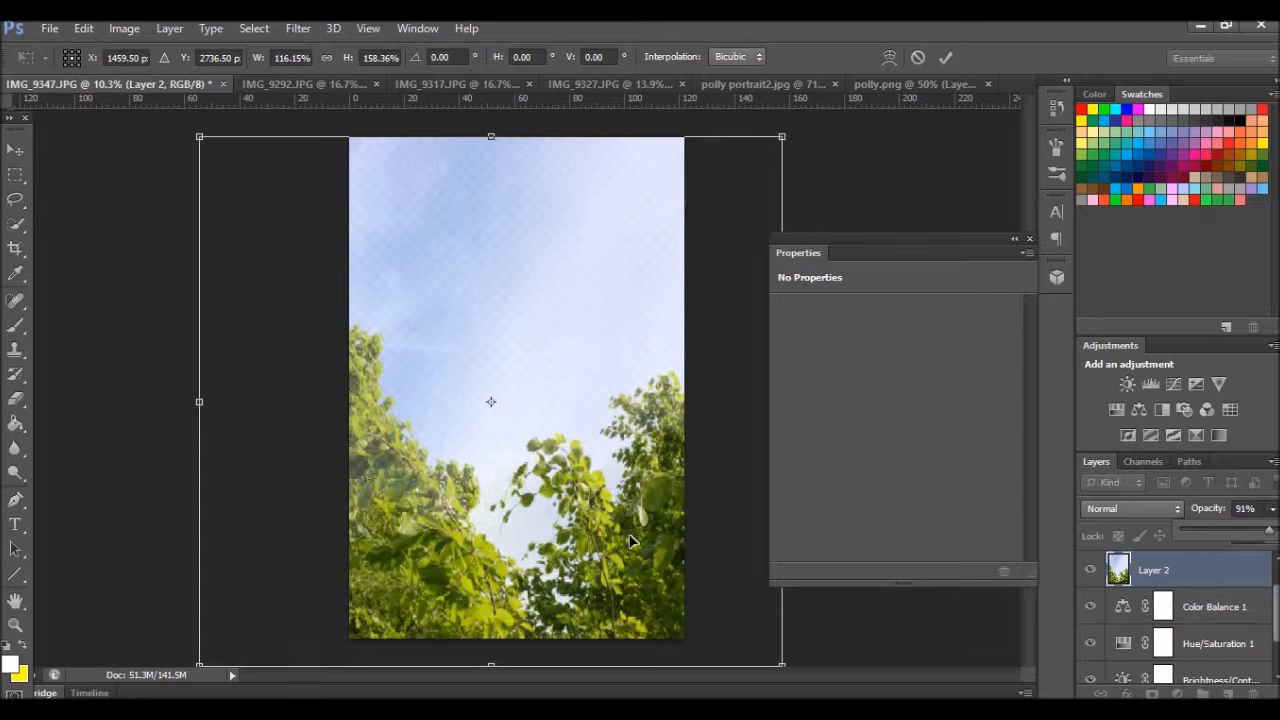
click(945, 58)
- Try moving Layer 0 above Layer 2 without its adjustments, then undo the reordering
scroll(1226, 660, up, 1)
scroll(1226, 660, down, 3)
drag(1200, 660, 1160, 556)
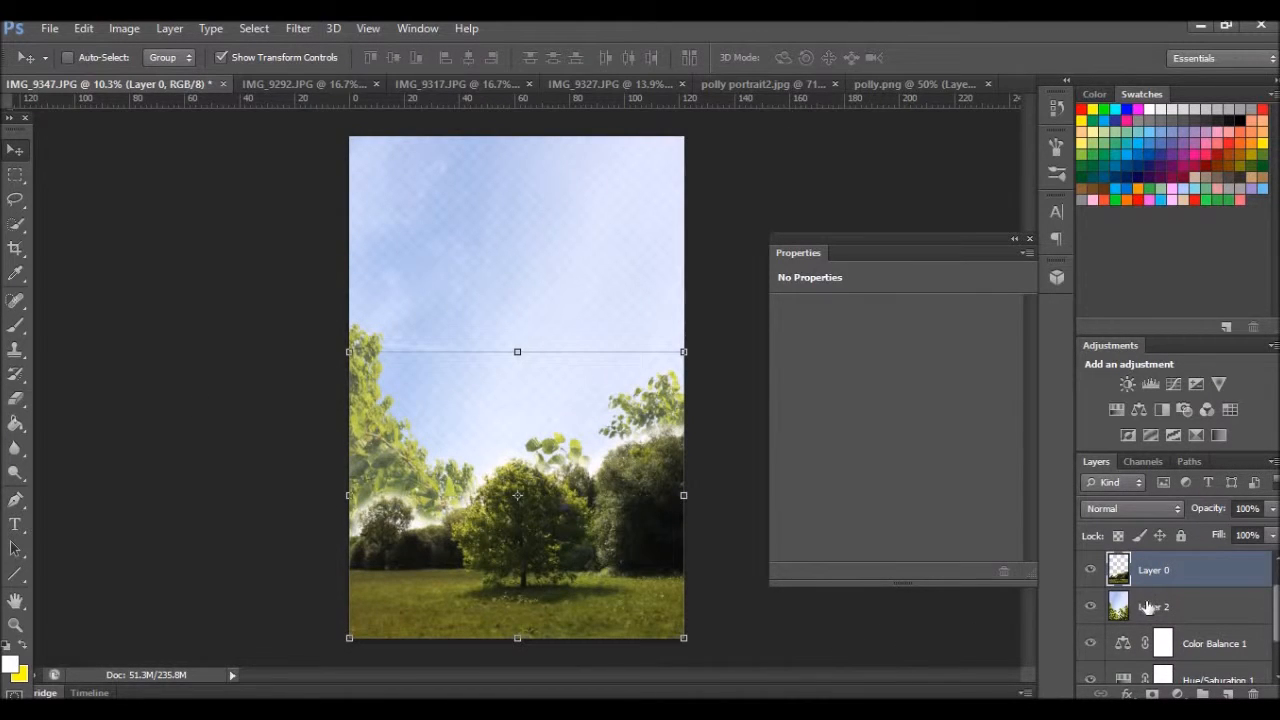
key(ctrl+z)
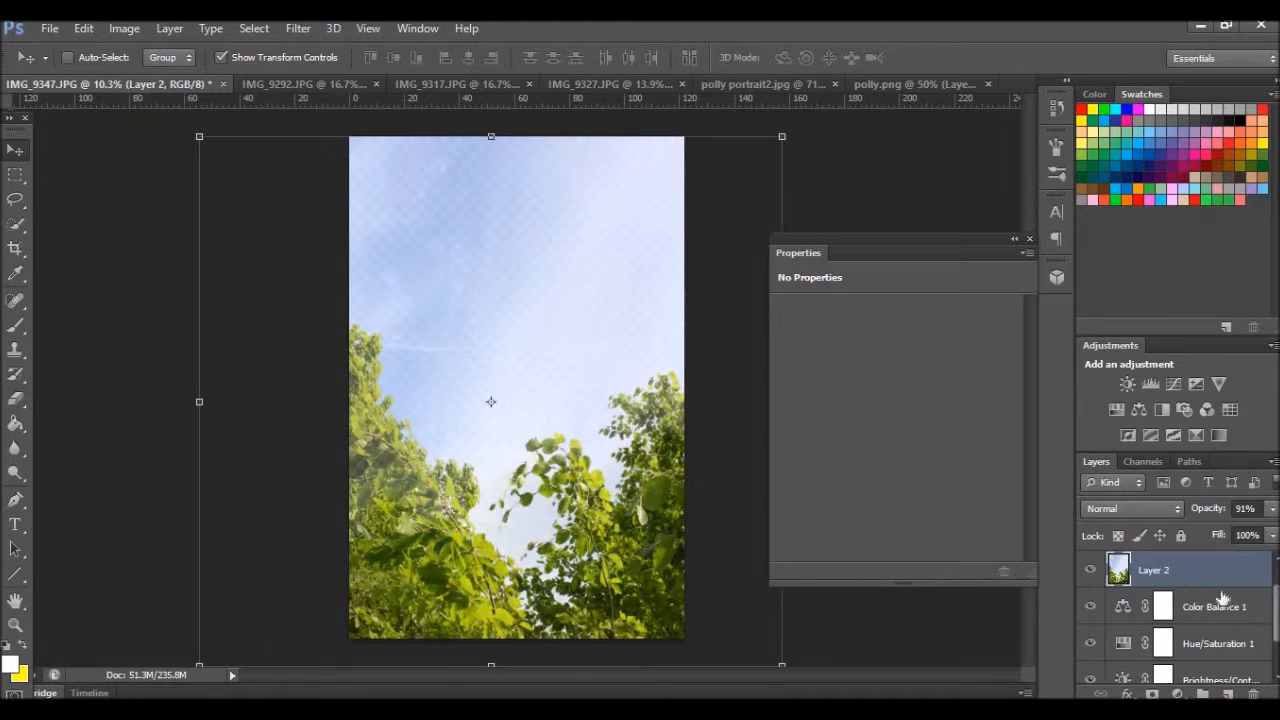
- Merge the tree photo with its three adjustment layers and move the merged layer above Layer 2
click(1090, 570)
right_click(1213, 627)
click(935, 412)
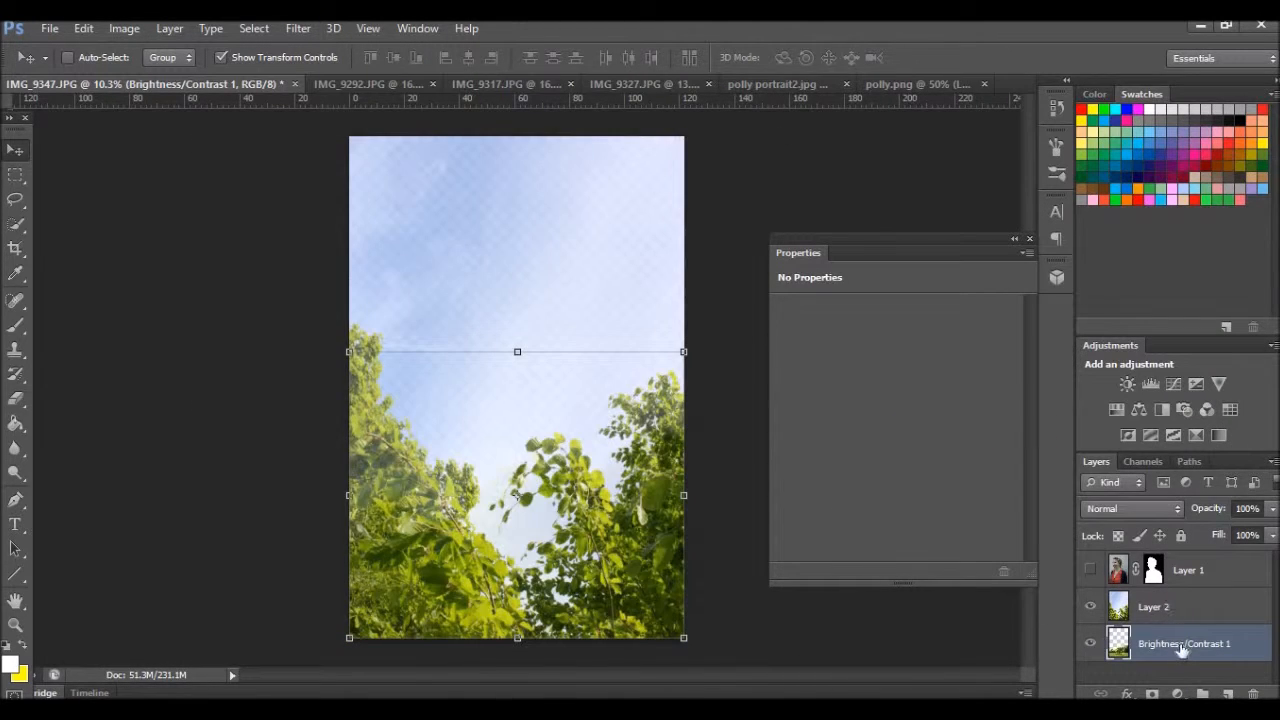
drag(1192, 640, 1190, 590)
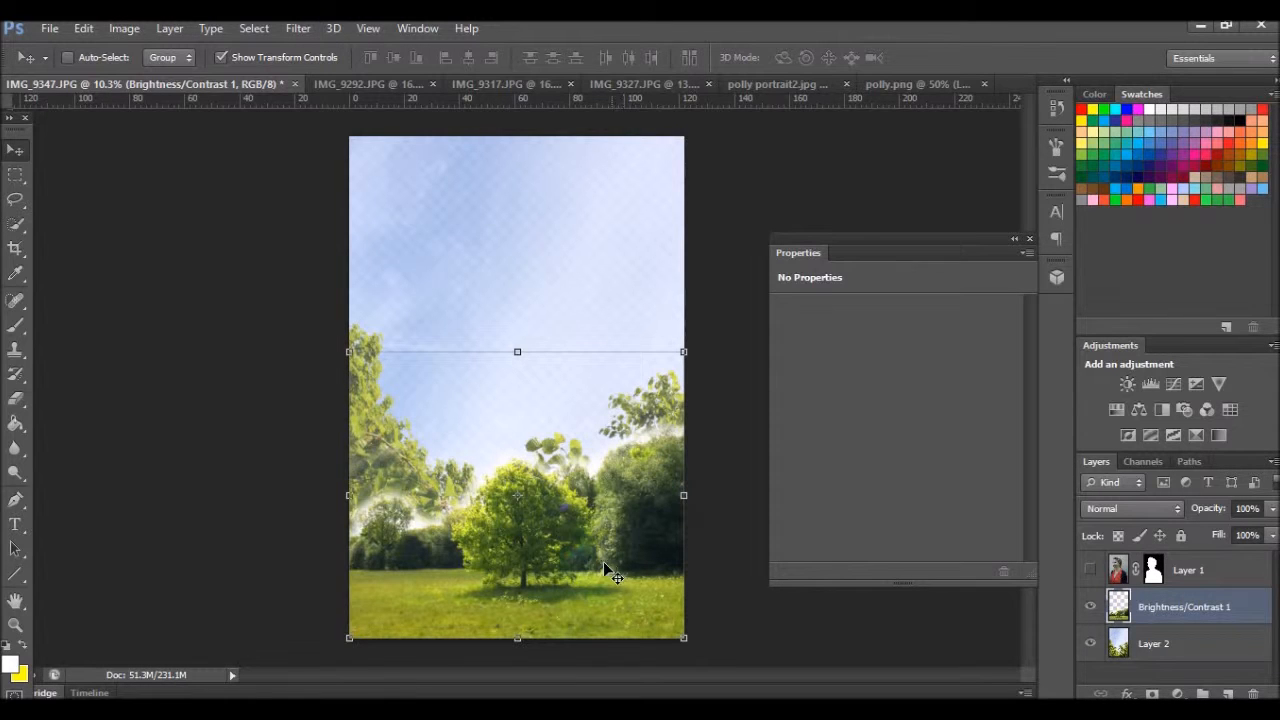
- Set the opacity of the sky-and-leaves Layer 2 to 100%
key(z)
drag(407, 517, 448, 527)
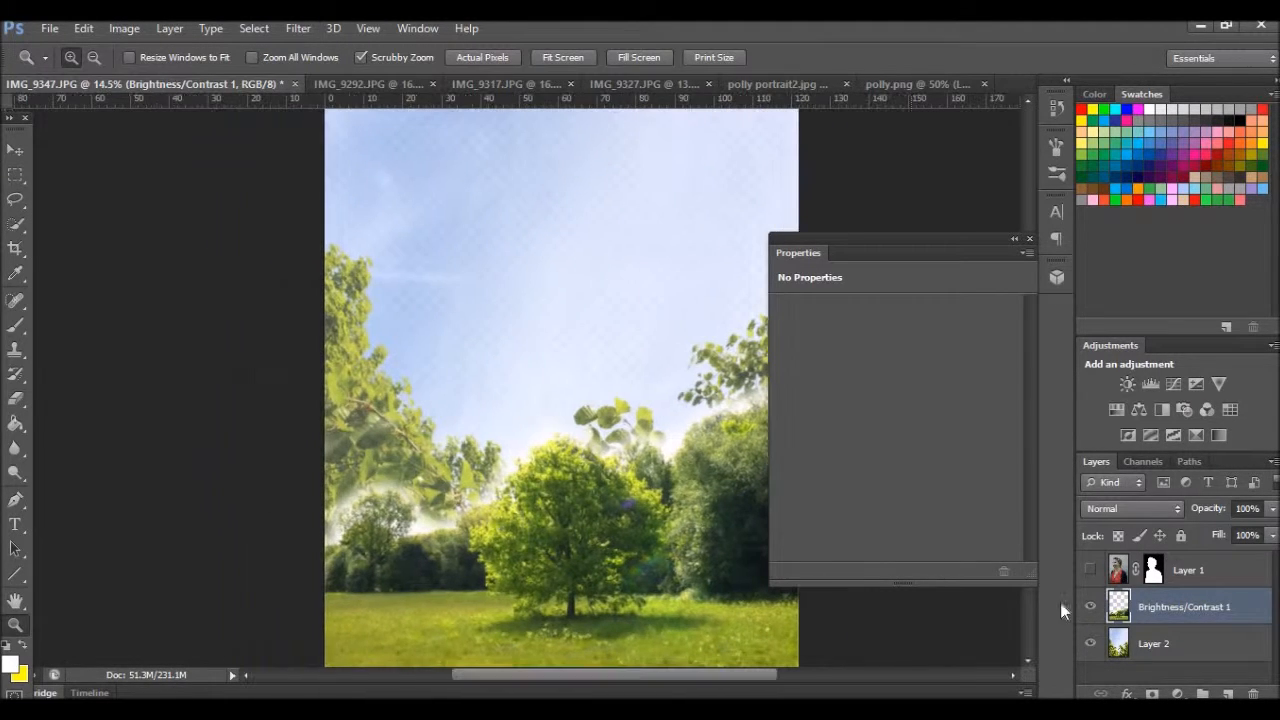
click(1198, 644)
click(1271, 509)
mouse_move(1266, 530)
mouse_down()
mouse_move(1278, 531)
mouse_move(1270, 538)
mouse_up()
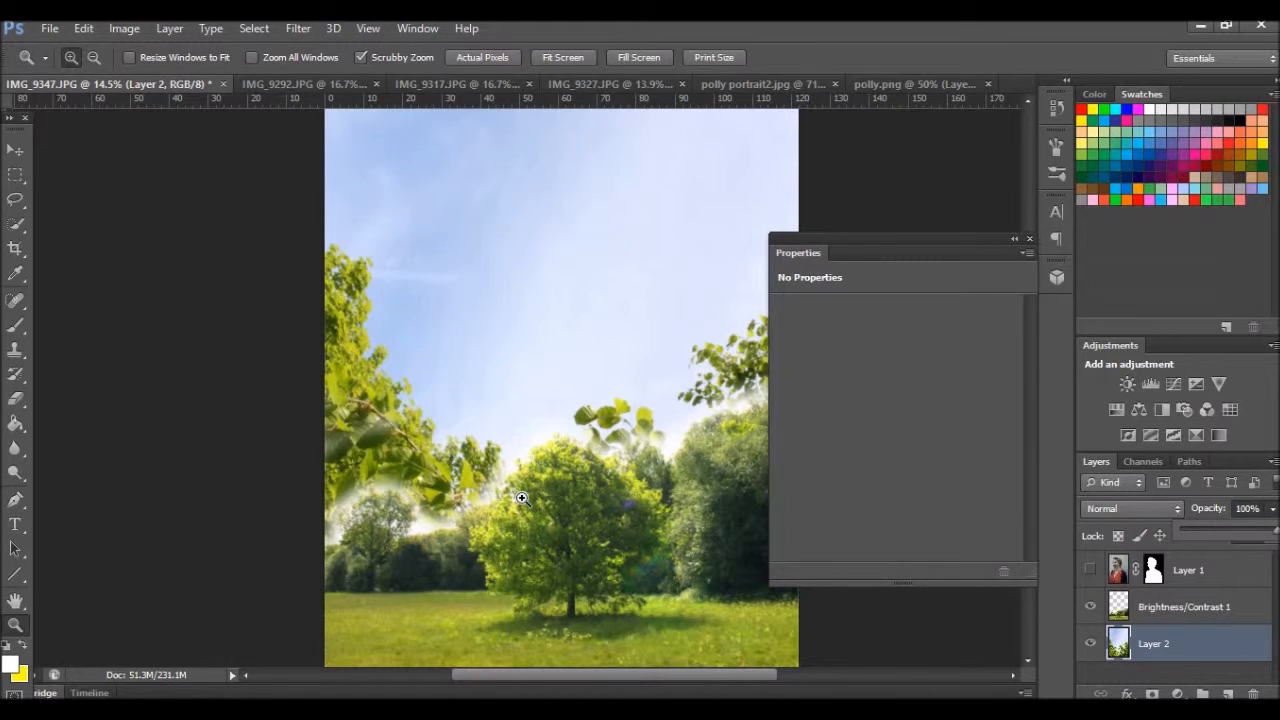
- Erase the small tree and its pale halo on the far left of the Brightness/Contrast 1 layer to reveal the leaves beneath
click(1215, 610)
drag(420, 540, 450, 540)
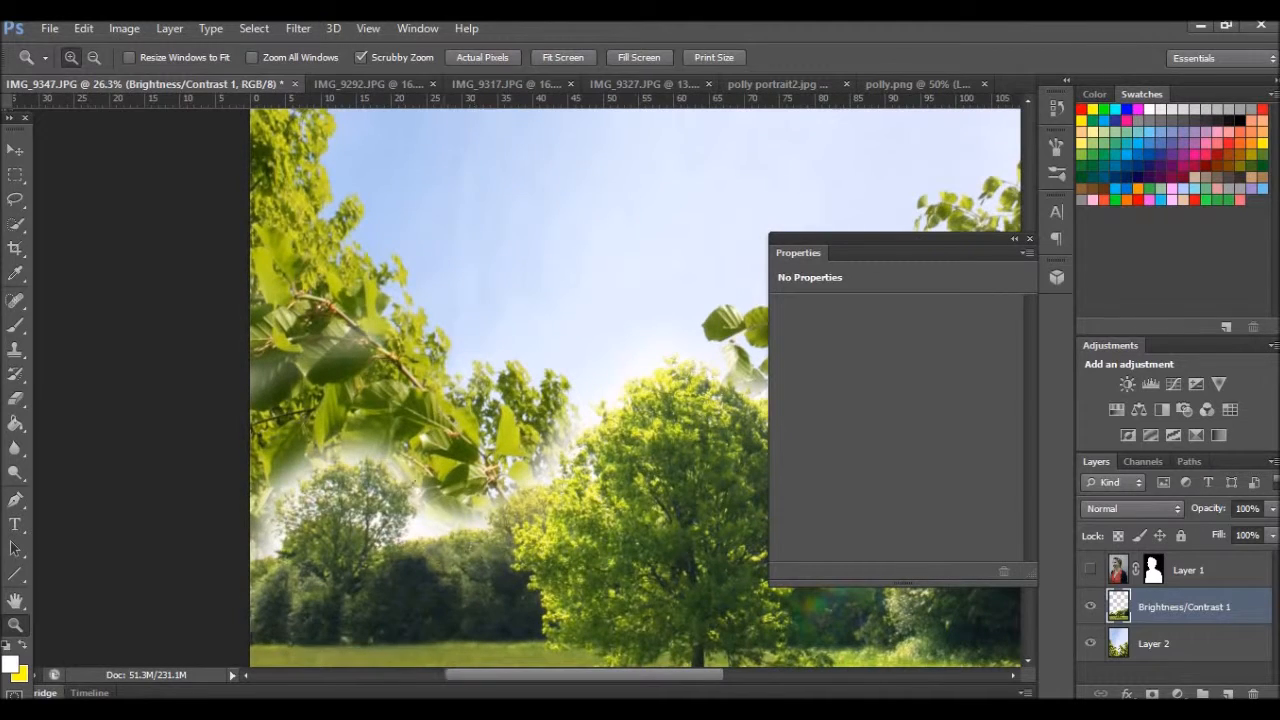
key(e)
mouse_move(330, 445)
mouse_down()
mouse_move(262, 520)
mouse_move(462, 500)
mouse_move(548, 452)
mouse_up()
- Erase the pale fringe along the treetops on the center and right of the Brightness/Contrast 1 layer
drag(577, 677, 661, 680)
scroll(700, 271, up, 2)
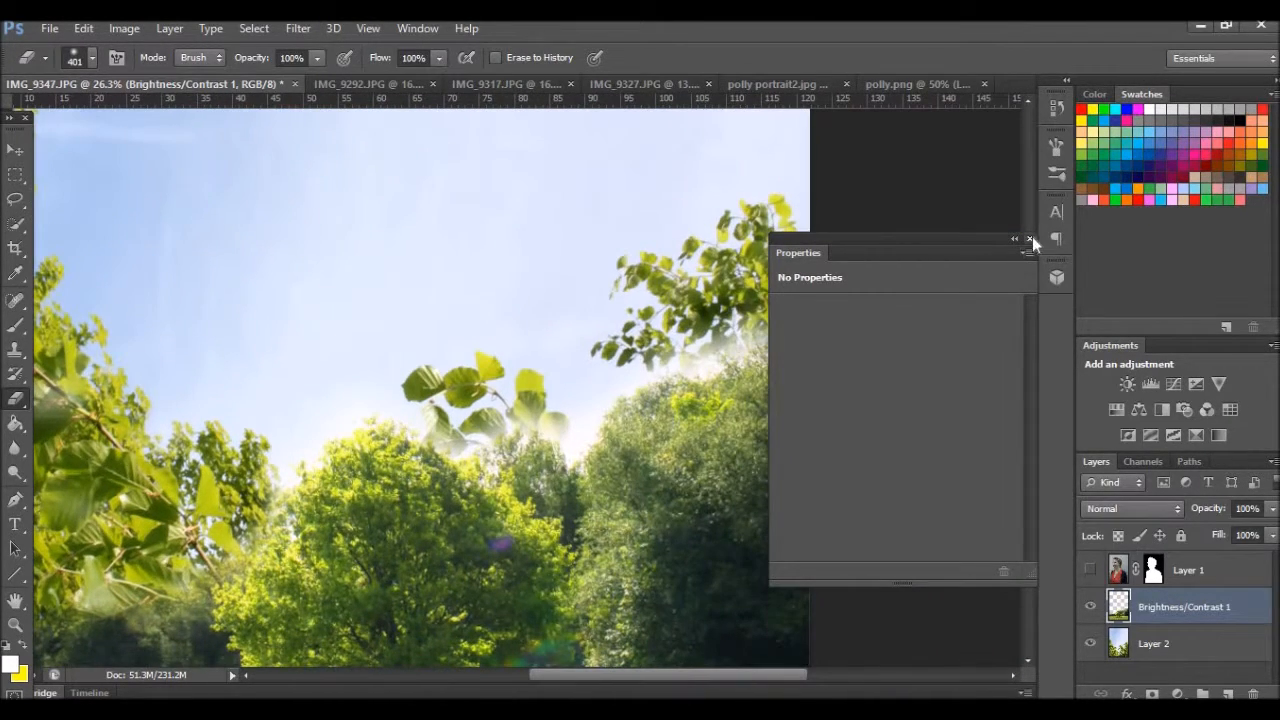
click(1030, 239)
drag(730, 292, 672, 292)
mouse_move(532, 374)
mouse_down()
mouse_move(470, 392)
mouse_move(315, 357)
mouse_up()
scroll(217, 453, down, 2)
drag(208, 496, 160, 532)
scroll(210, 500, down, 1)
key(z)
drag(490, 540, 423, 557)
scroll(450, 540, down, 2)
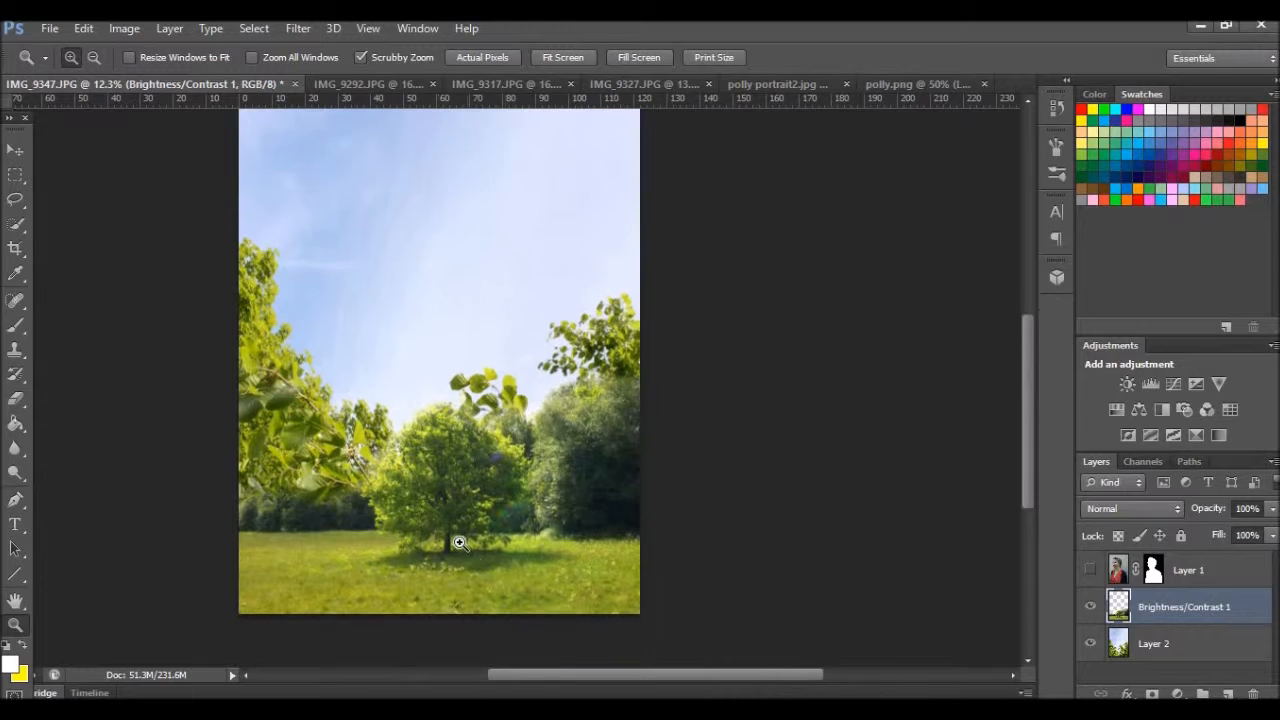
- Erase the dark trees to the right of the central tree so the leafy branches of Layer 2 show through
key(e)
mouse_move(572, 457)
mouse_down()
mouse_move(615, 459)
mouse_move(593, 502)
mouse_move(714, 538)
mouse_up()
key(ctrl+z)
mouse_move(620, 414)
mouse_down()
mouse_move(562, 414)
mouse_move(584, 404)
mouse_move(609, 488)
mouse_move(558, 482)
mouse_move(543, 497)
mouse_move(664, 563)
mouse_up()
drag(554, 419, 544, 399)
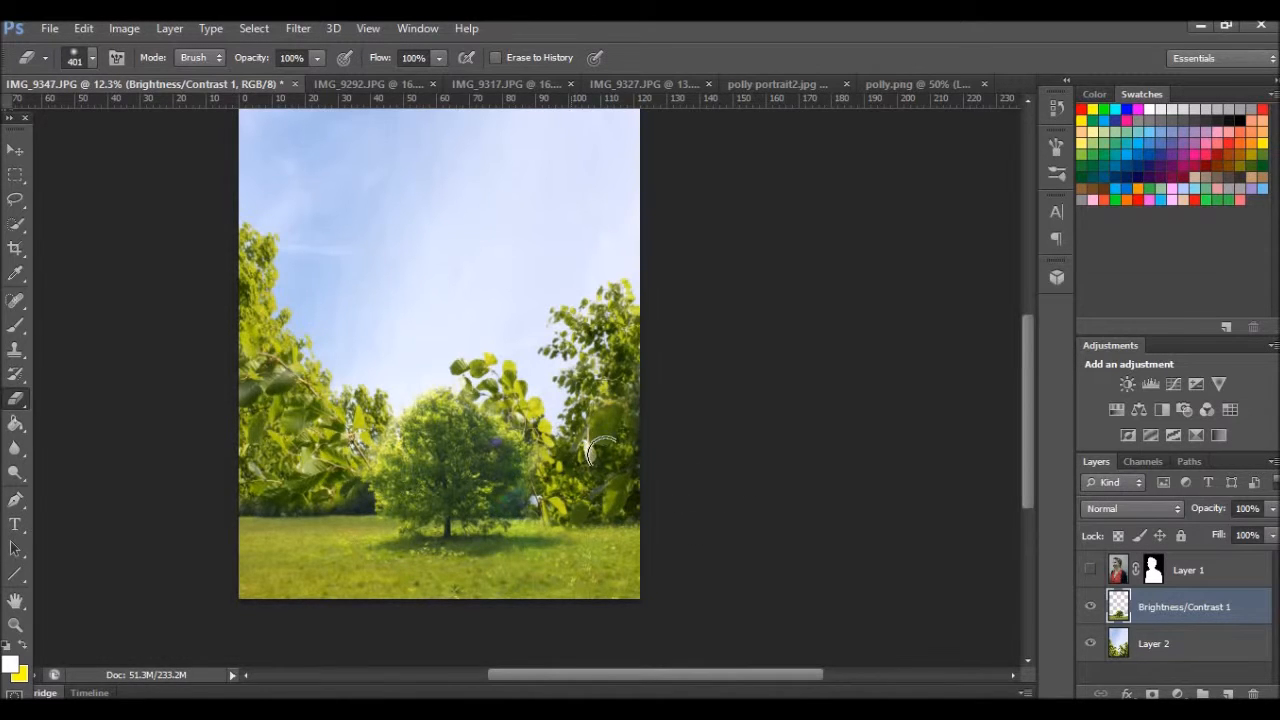
- Bring the cut-out figure with raised arms from polly.png into IMG_9347.JPG and place it on the grass
click(1090, 569)
click(1090, 569)
click(917, 84)
key(v)
drag(505, 400, 420, 407)
drag(470, 470, 362, 571)
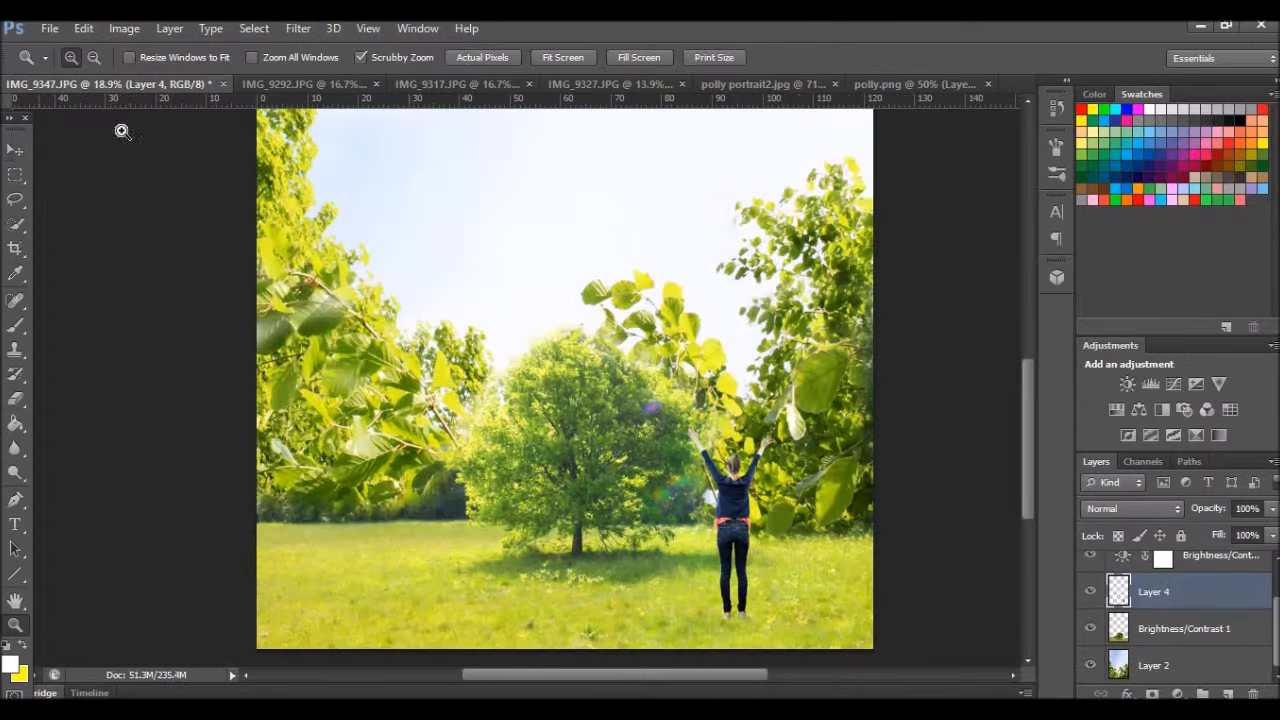
- Move the figure left in front of the central tree, with its feet at the canvas's lower edge
key(v)
drag(770, 575, 626, 578)
key(ctrl+t)
mouse_move(578, 456)
mouse_down()
mouse_move(556, 424)
mouse_move(560, 403)
mouse_move(590, 490)
mouse_move(578, 456)
mouse_up()
key(Return)
drag(624, 582, 626, 582)
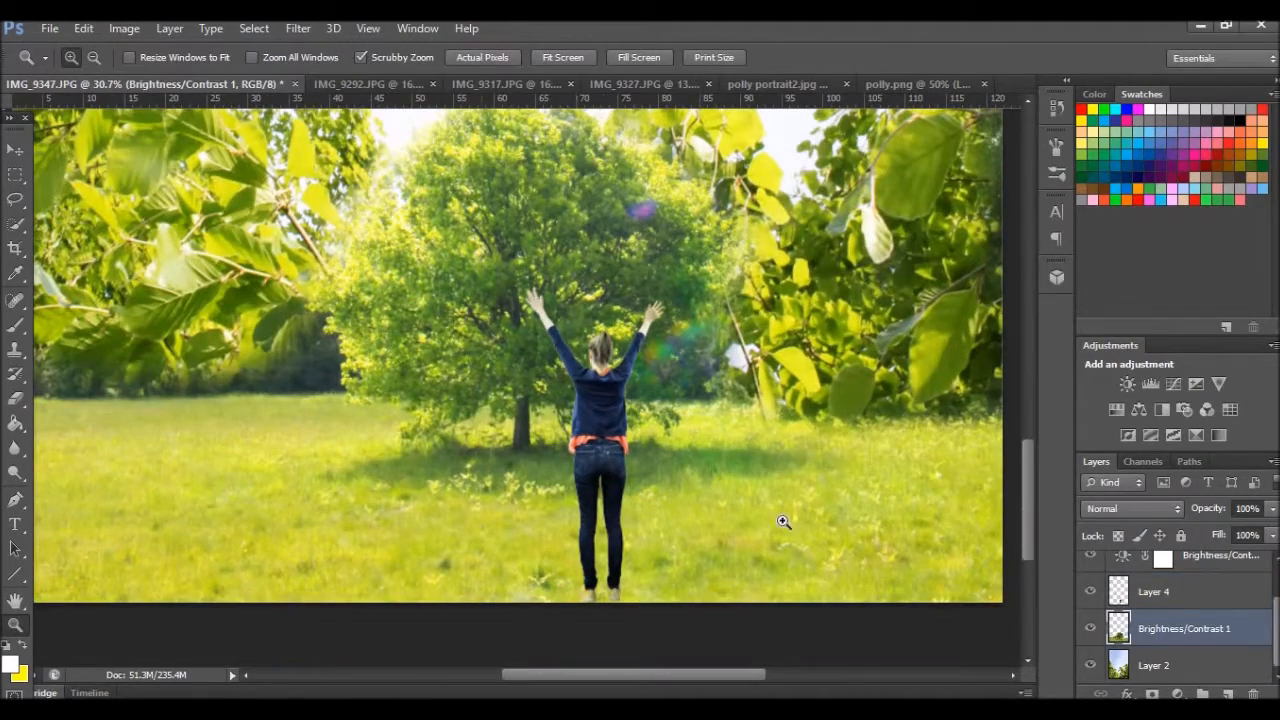
- Add a Brightness/Contrast adjustment at brightness -150 directly above the merged tree layer, beneath the figure
click(1127, 385)
drag(884, 355, 778, 360)
drag(616, 369, 589, 383)
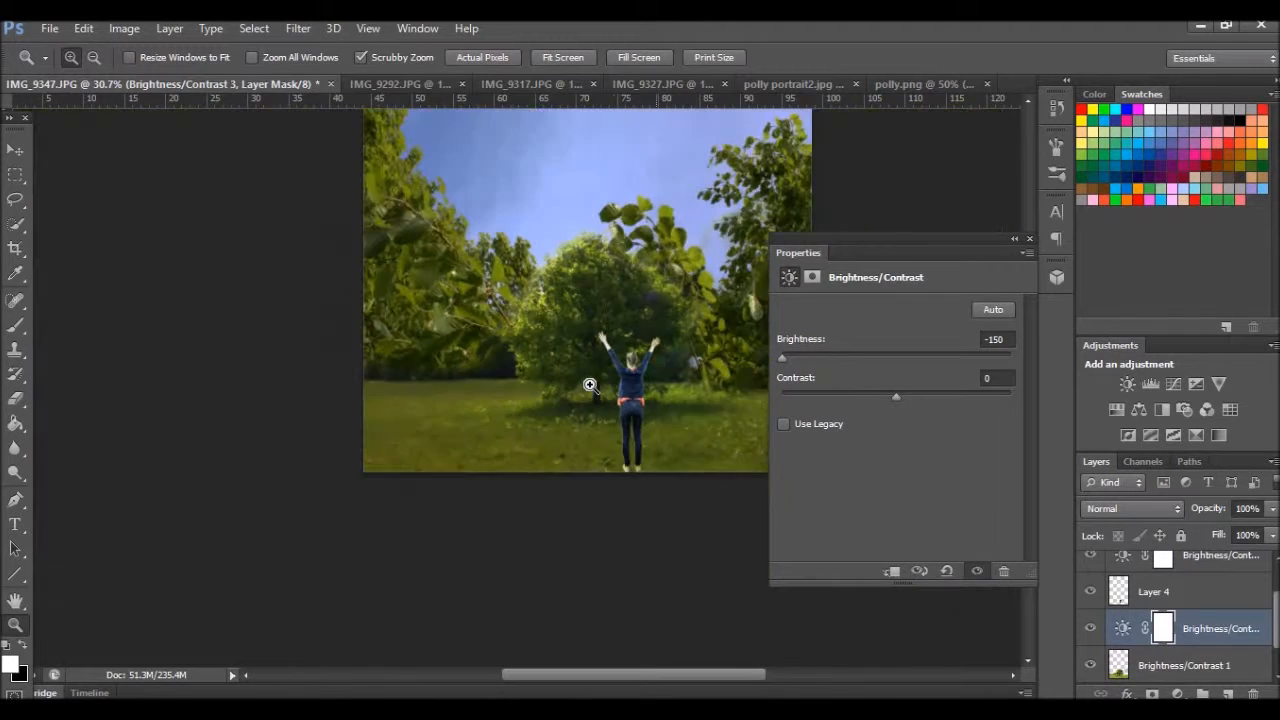
click(1029, 239)
drag(648, 545, 630, 548)
- Erase the darkening adjustment's mask over the sky and trees
key(e)
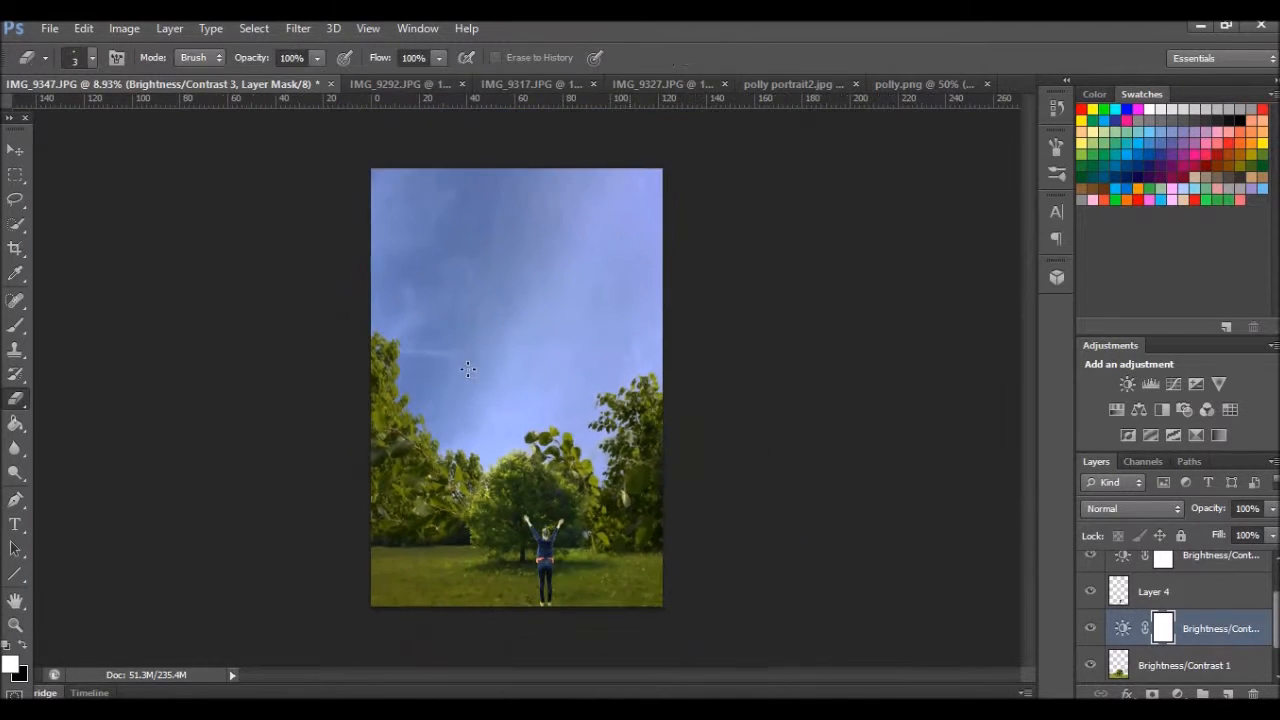
right_click(517, 382)
mouse_move(386, 204)
mouse_down()
mouse_move(686, 325)
mouse_move(416, 370)
mouse_move(676, 425)
mouse_move(650, 440)
mouse_up()
key(z)
drag(621, 606, 654, 606)
key(e)
mouse_move(406, 285)
mouse_down()
mouse_move(230, 294)
mouse_move(298, 438)
mouse_up()
- Erase the remaining darkening with a smaller 257 px eraser, leaving only a shadow on the grass at the figure's feet
right_click(325, 441)
click(468, 486)
mouse_move(530, 398)
mouse_down()
mouse_move(818, 352)
mouse_move(517, 497)
mouse_move(463, 497)
mouse_move(463, 526)
mouse_move(506, 432)
mouse_move(718, 410)
mouse_up()
right_click(497, 432)
click(648, 477)
mouse_move(640, 411)
mouse_down()
mouse_move(609, 491)
mouse_move(508, 499)
mouse_move(590, 520)
mouse_up()
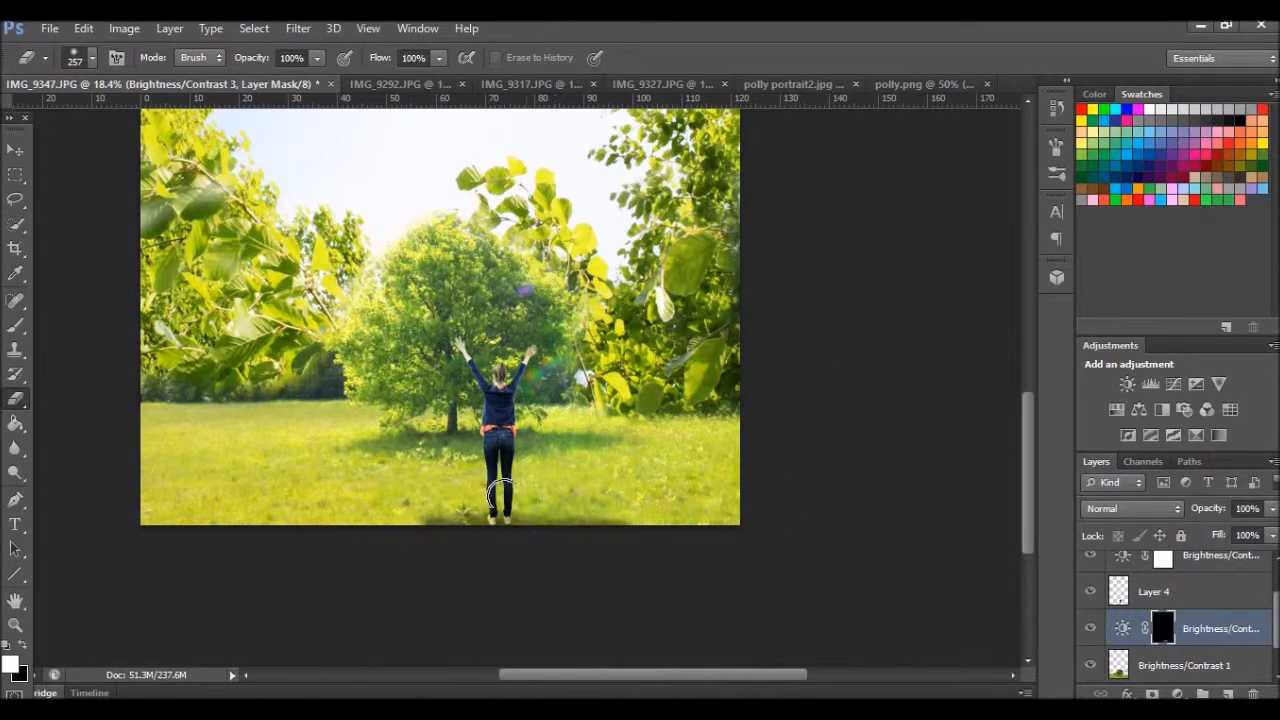
- Soften the shadow by raising the brightness slightly and lowering the contrast of the Brightness/Contrast 3 adjustment
key(z)
drag(426, 513, 476, 513)
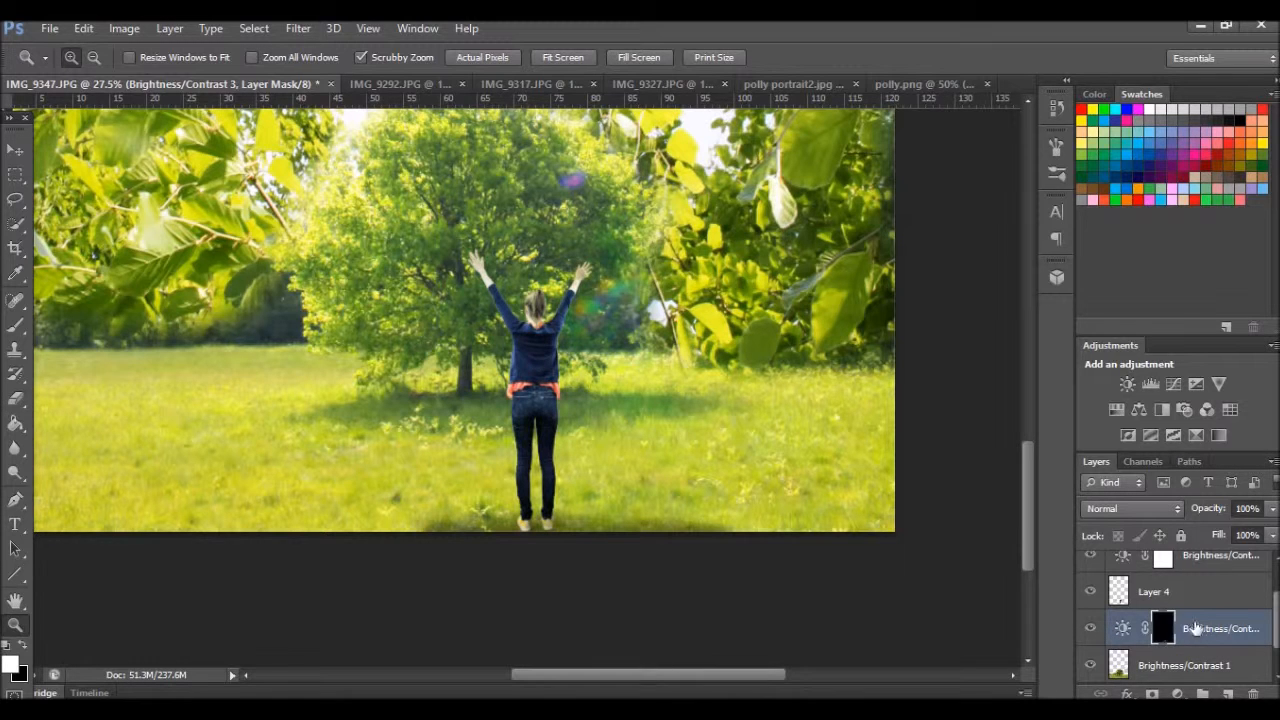
double_click(1126, 632)
drag(784, 355, 797, 357)
drag(921, 399, 782, 397)
mouse_move(798, 357)
mouse_down()
mouse_move(949, 357)
mouse_move(806, 357)
mouse_up()
click(1029, 238)
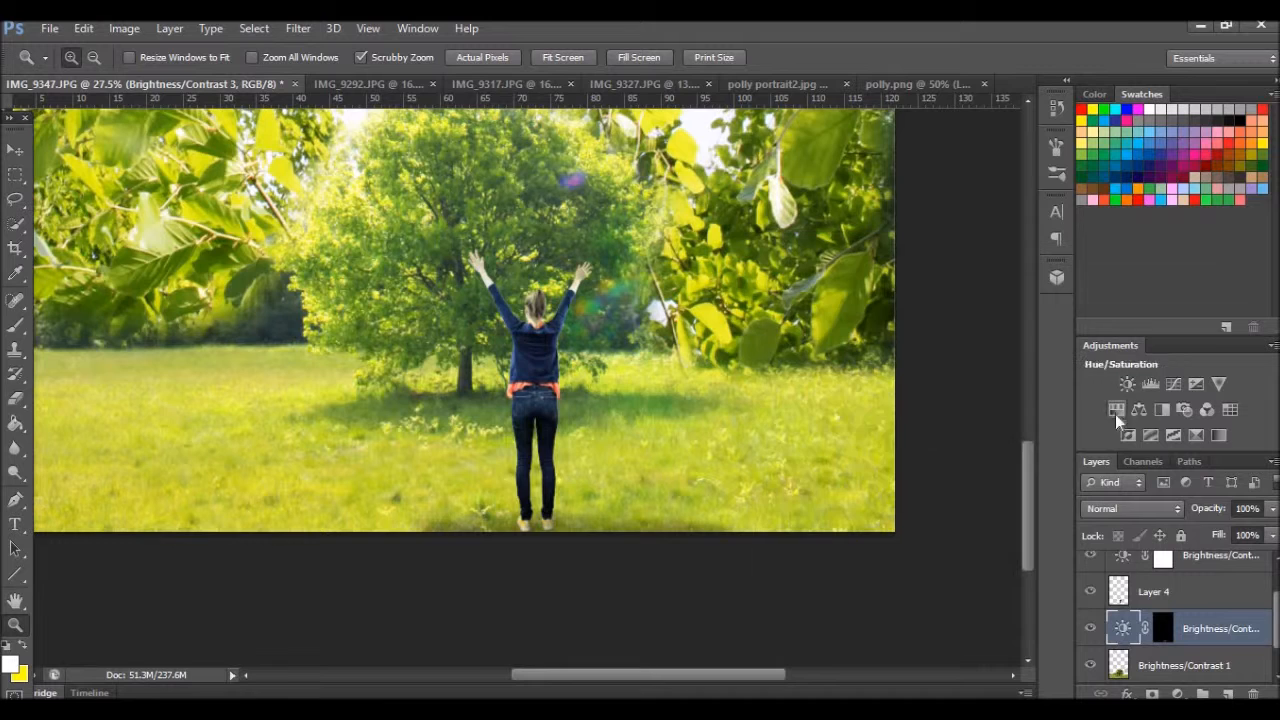
- Trim the shadow mask to a small area around the figure's feet and show the portrait layer
drag(925, 490, 850, 487)
key(e)
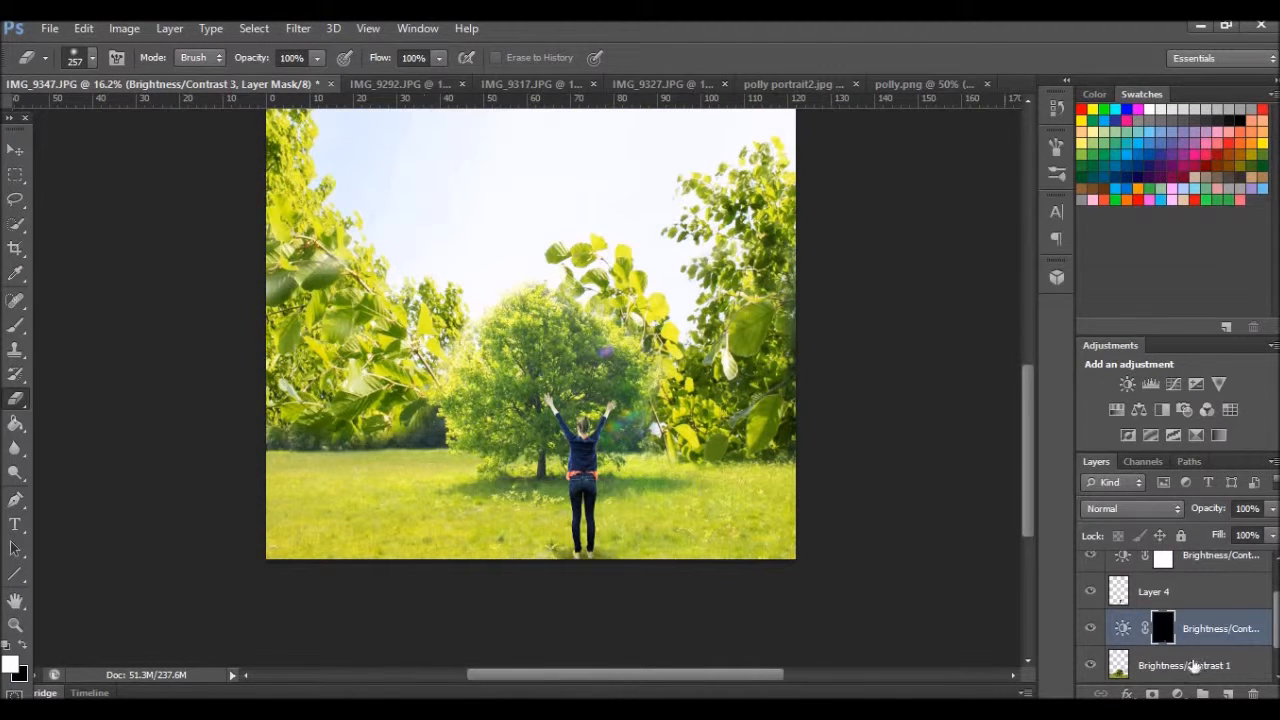
key(z)
drag(748, 595, 690, 595)
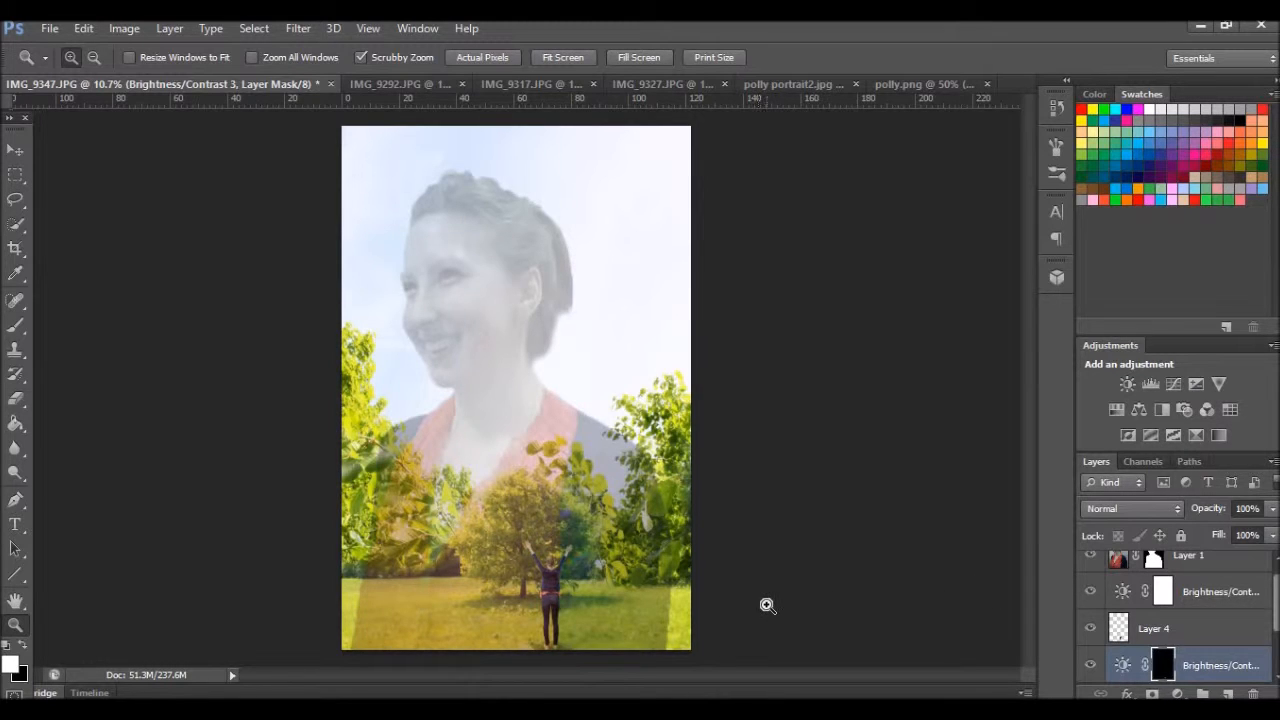
- Adjust the portrait layer's opacity and try moving the layer beneath the landscape layers
click(1204, 560)
click(1271, 509)
mouse_move(1214, 531)
mouse_down()
mouse_move(1225, 532)
mouse_move(1205, 530)
mouse_up()
drag(1205, 610, 1205, 672)
- Try merging the landscape and figure layers above the portrait and lowering the merged layer's opacity
click(1200, 625)
scroll(1200, 598, up, 2)
shift+click(1200, 620)
shift+click(1200, 572)
right_click(1200, 575)
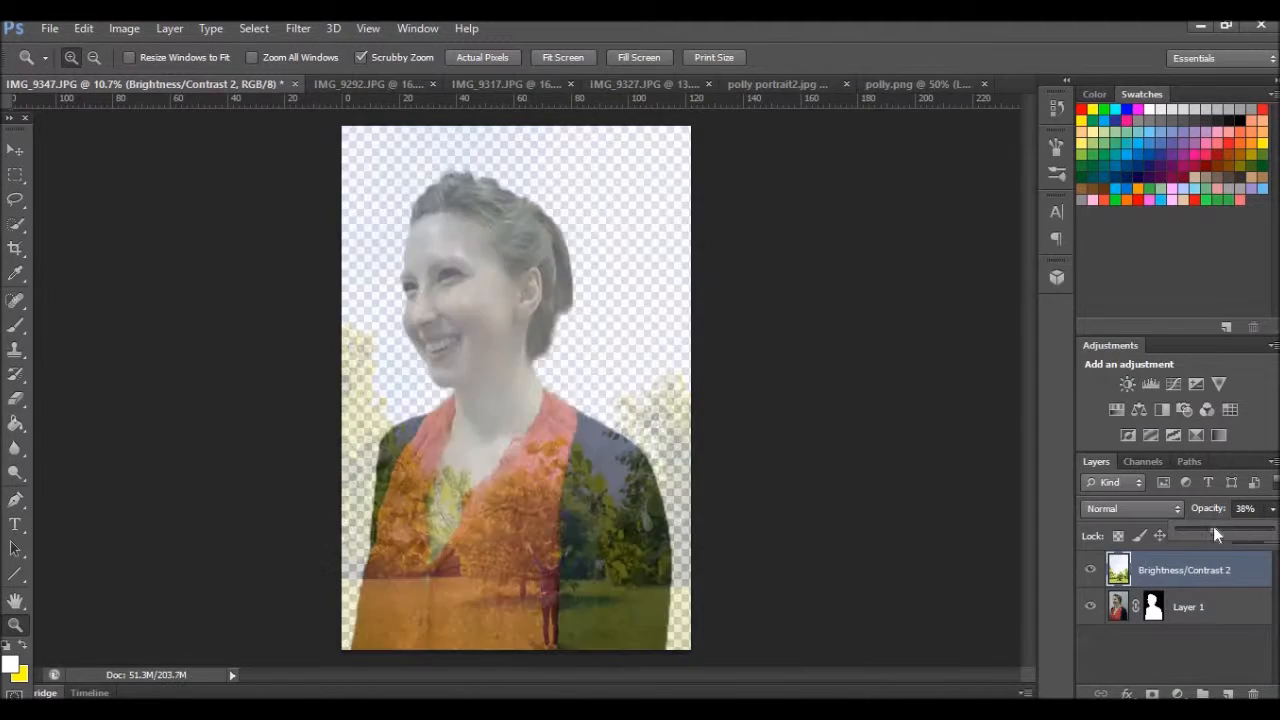
drag(1213, 526, 1200, 530)
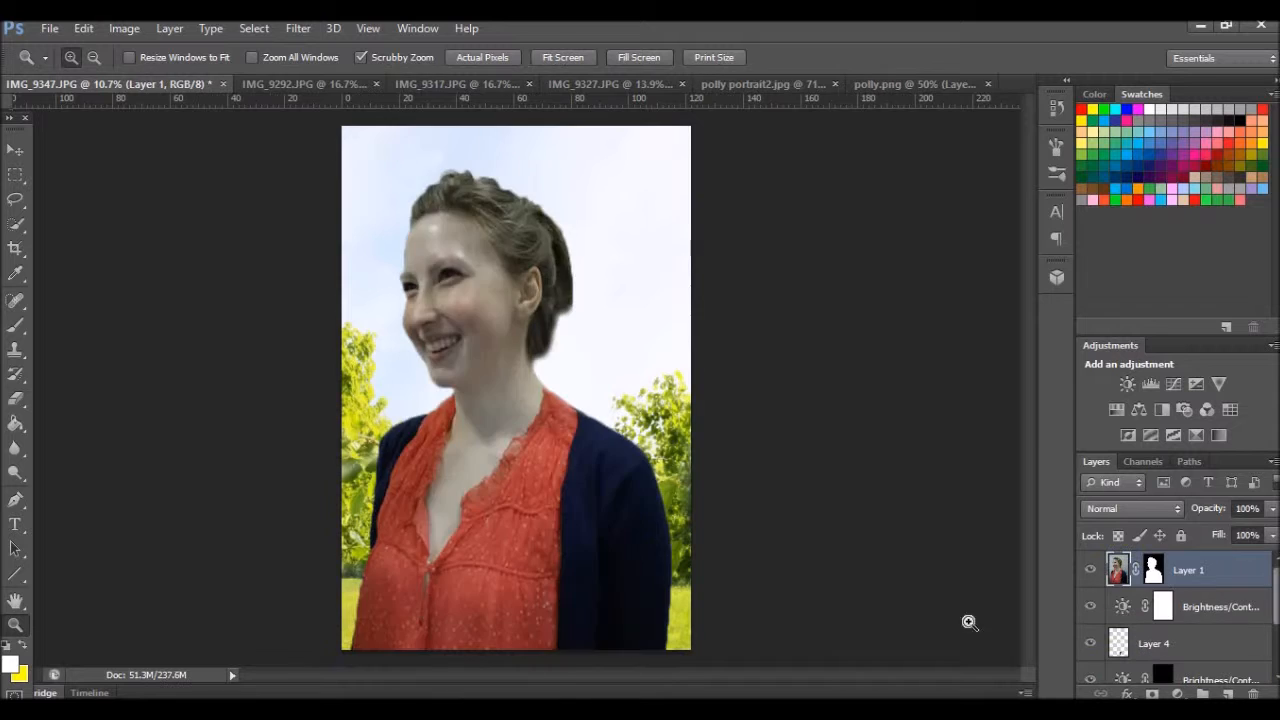
- Set the opacity of the portrait on Layer 1 to 56%
click(1271, 509)
drag(1270, 531, 1232, 537)
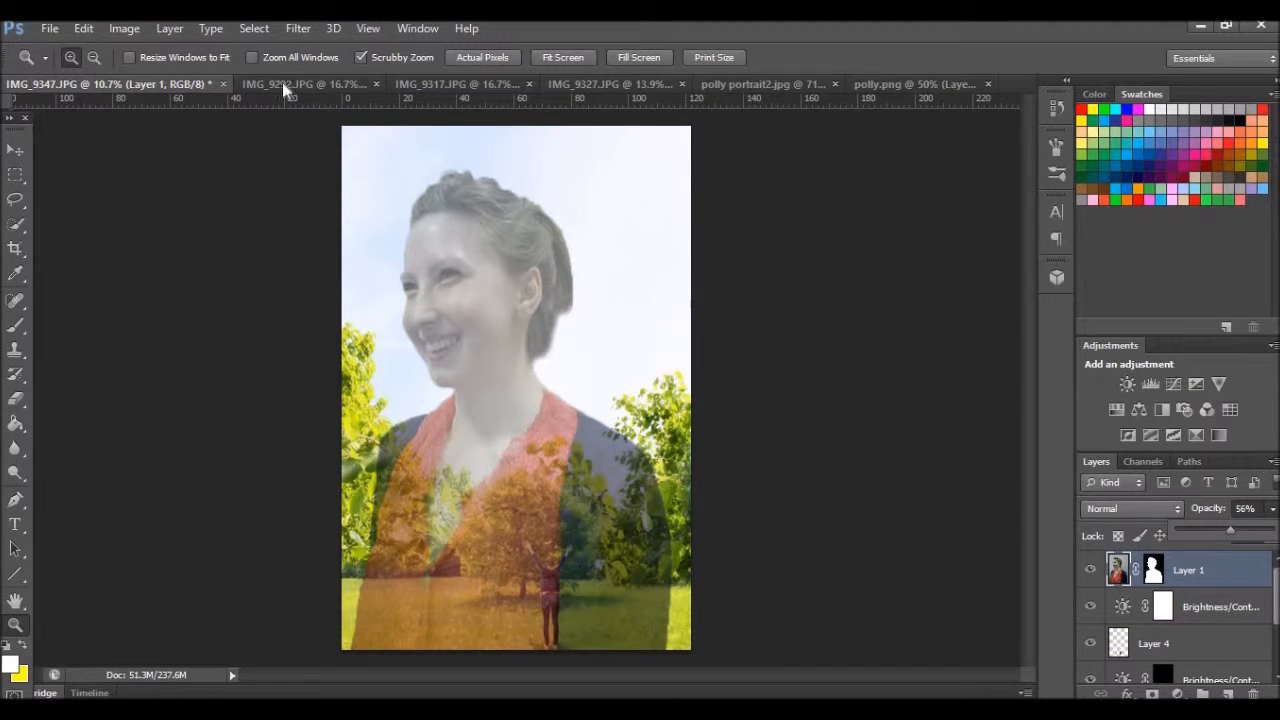
click(170, 28)
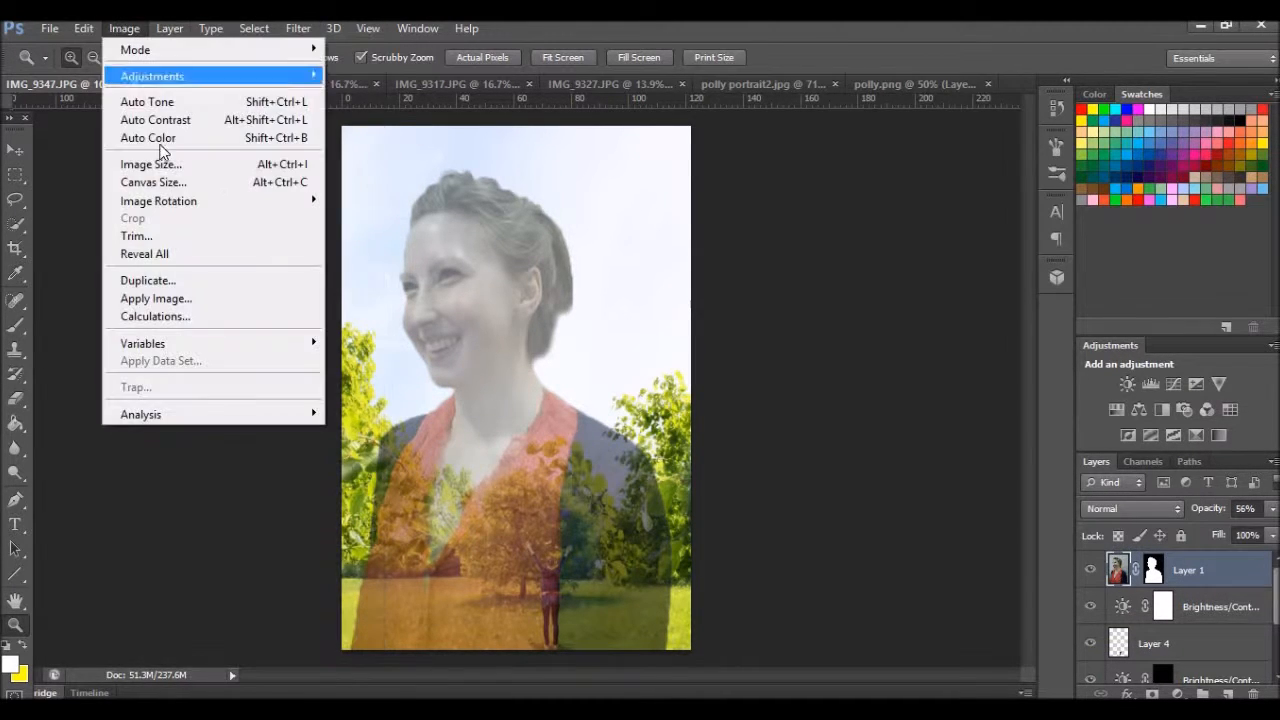
- Desaturate the portrait on Layer 1, then isolate it from the other layers at 100% opacity
mouse_move(190, 76)
click(465, 449)
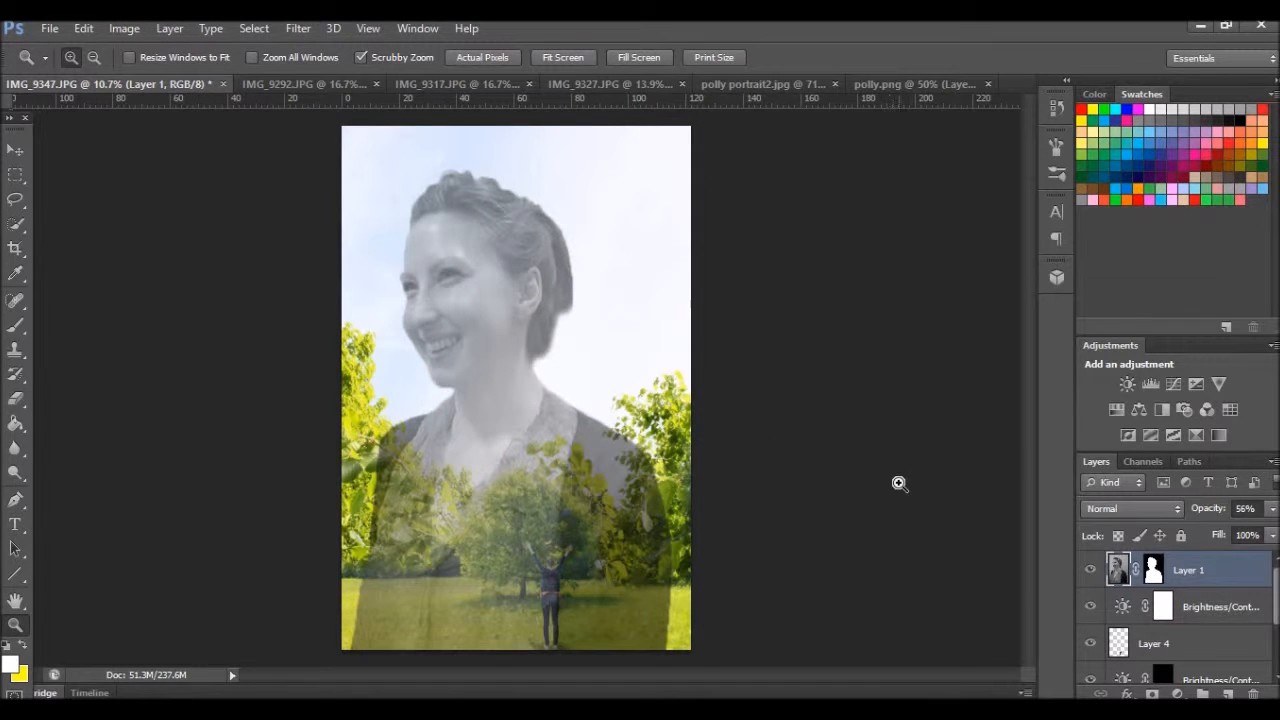
click(1271, 508)
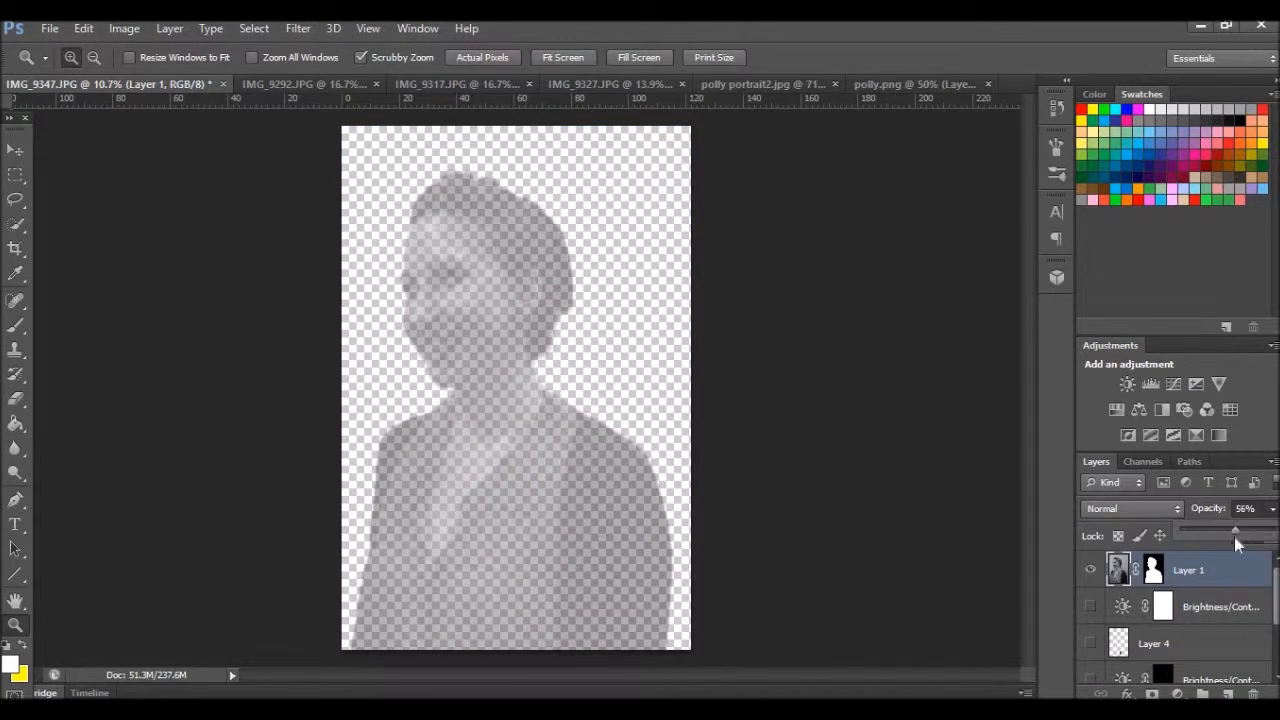
drag(1235, 537, 1276, 537)
mouse_move(487, 479)
mouse_down()
mouse_move(590, 471)
mouse_move(569, 440)
mouse_up()
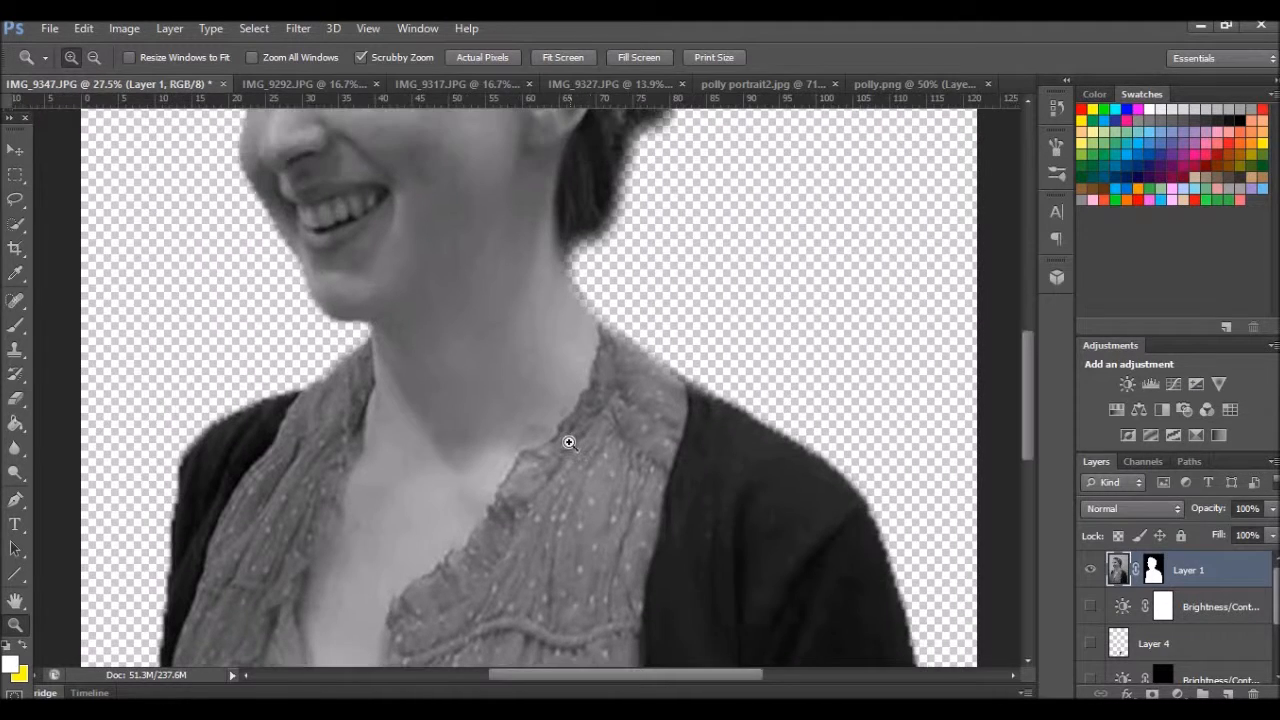
key(e)
drag(600, 372, 510, 520)
key(ctrl+z)
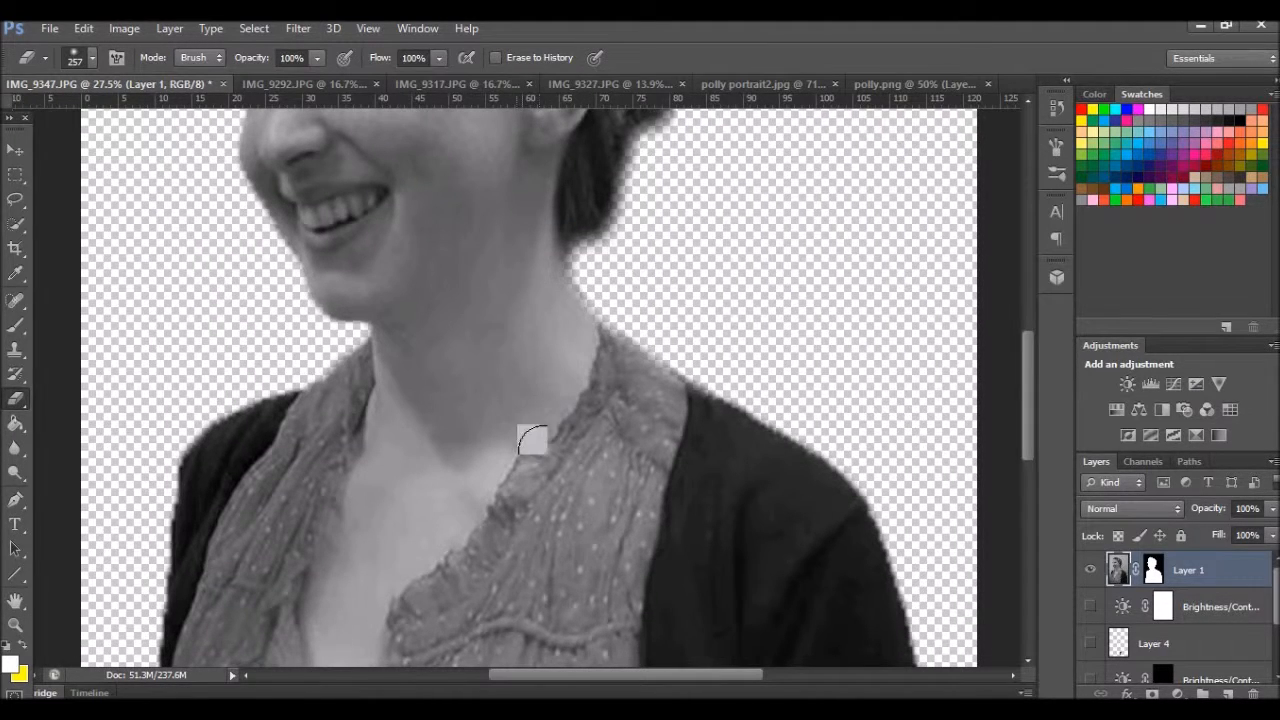
- Clean up the upper neckline edges on both sides of the portrait's blouse using the Clone Stamp at 137 px
key(s)
right_click(552, 356)
click(546, 384)
right_click(534, 390)
drag(567, 436, 623, 437)
click(600, 352)
drag(520, 440, 394, 608)
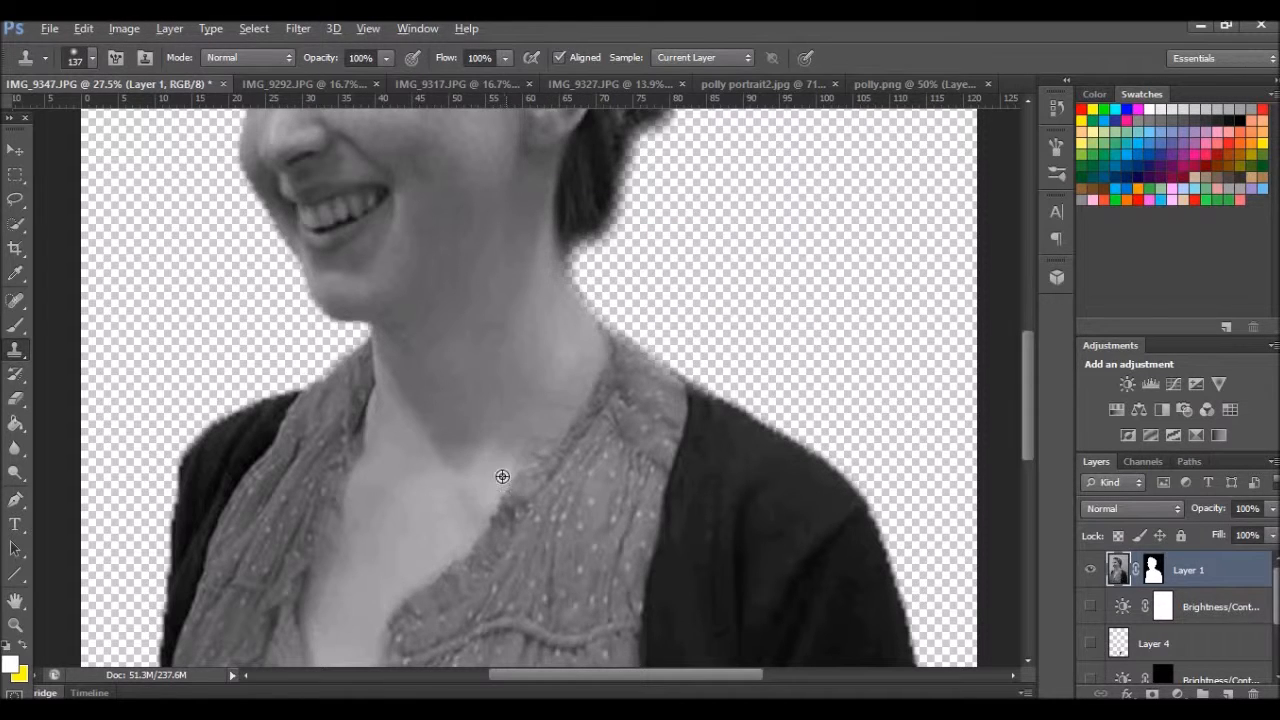
drag(371, 400, 305, 630)
- Retouch the lower part of the blouse's neckline opening with the Clone Stamp
scroll(305, 600, down, 3)
key(z)
drag(549, 429, 590, 429)
mouse_move(398, 474)
mouse_down()
mouse_move(459, 336)
mouse_move(530, 357)
mouse_up()
key(z)
key(z)
mouse_move(600, 525)
mouse_down()
mouse_move(520, 531)
mouse_move(600, 531)
mouse_up()
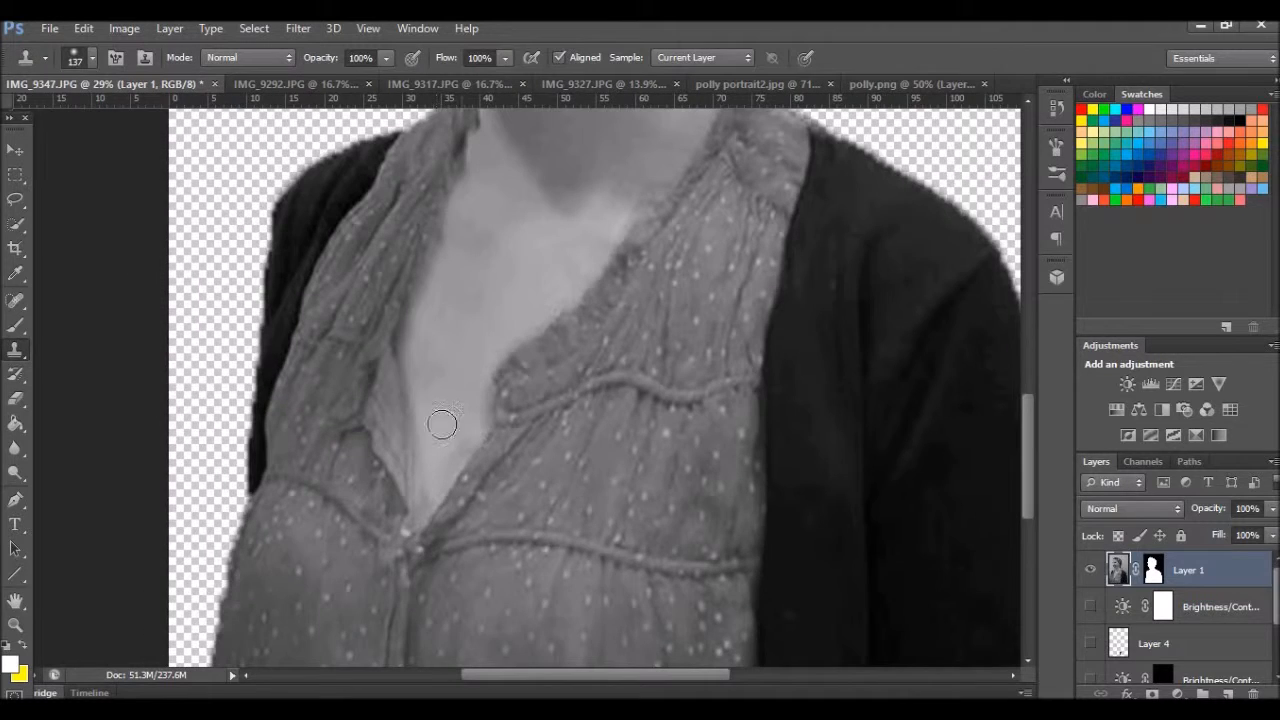
key(z)
drag(432, 488, 491, 514)
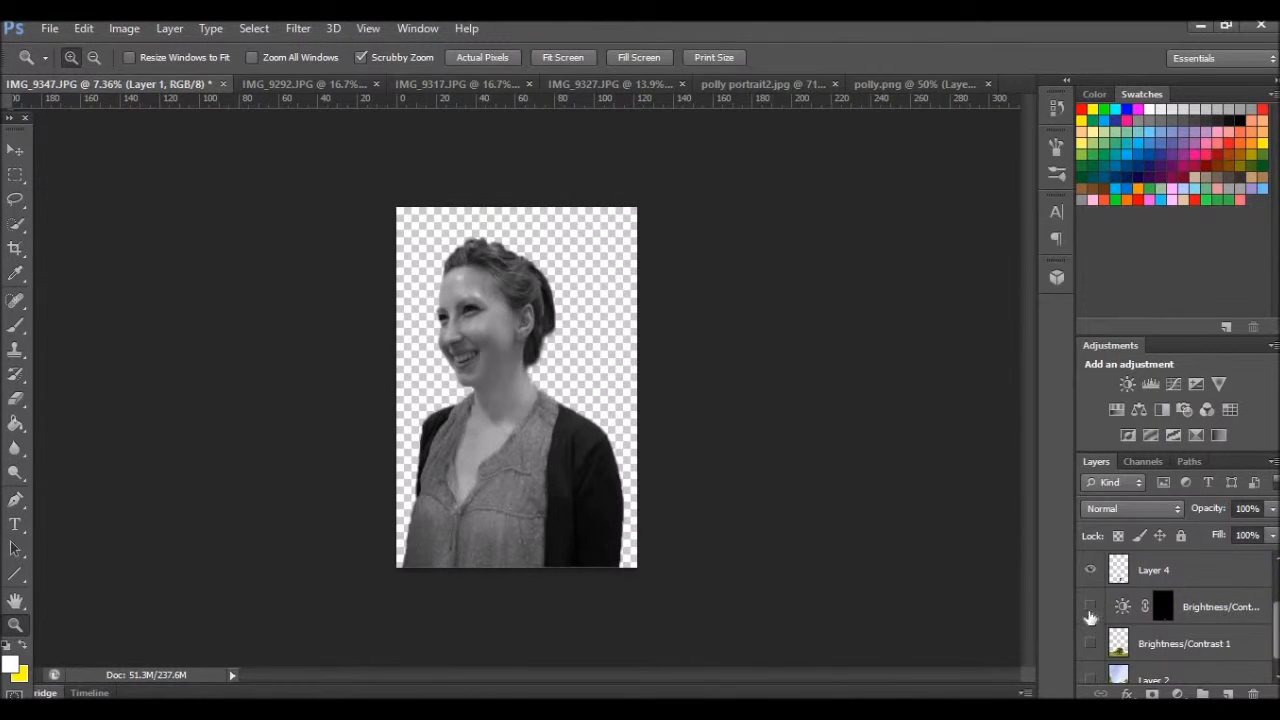
- Show the landscape and figure layers again and set the portrait's opacity to 45%
click(1091, 645)
click(1091, 570)
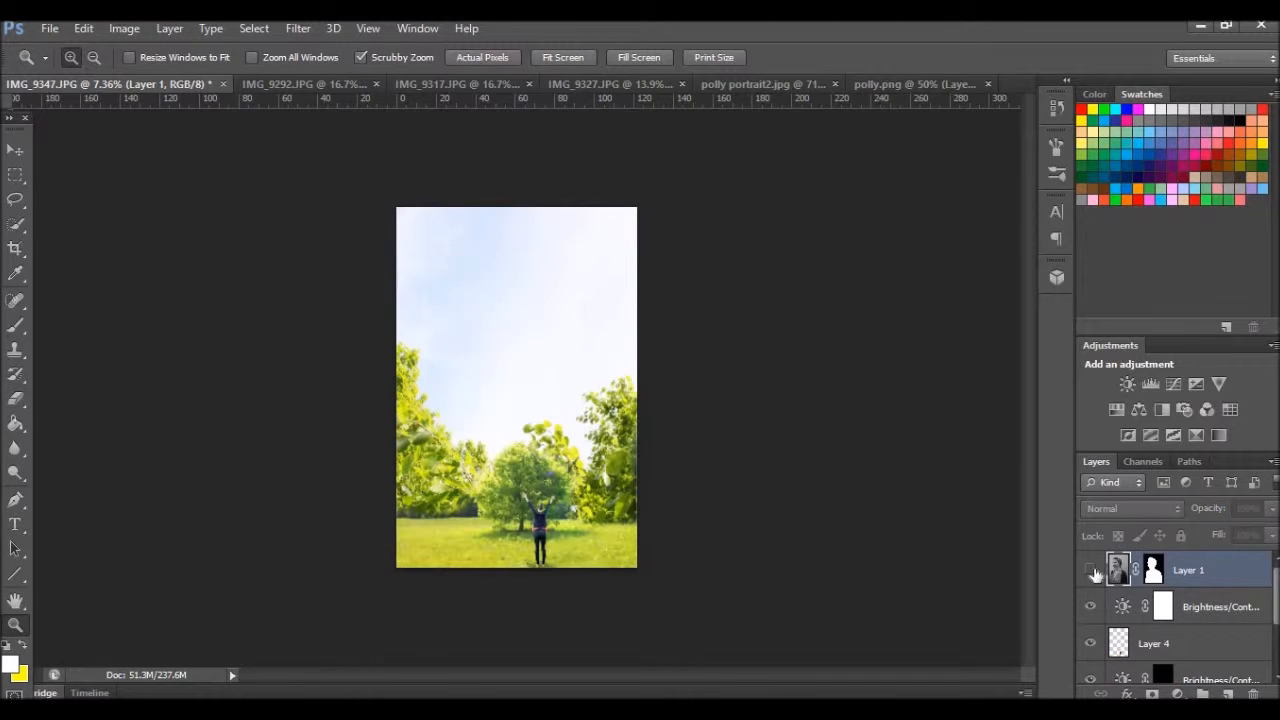
click(1091, 570)
click(1272, 508)
drag(1270, 532, 1220, 530)
drag(523, 489, 563, 463)
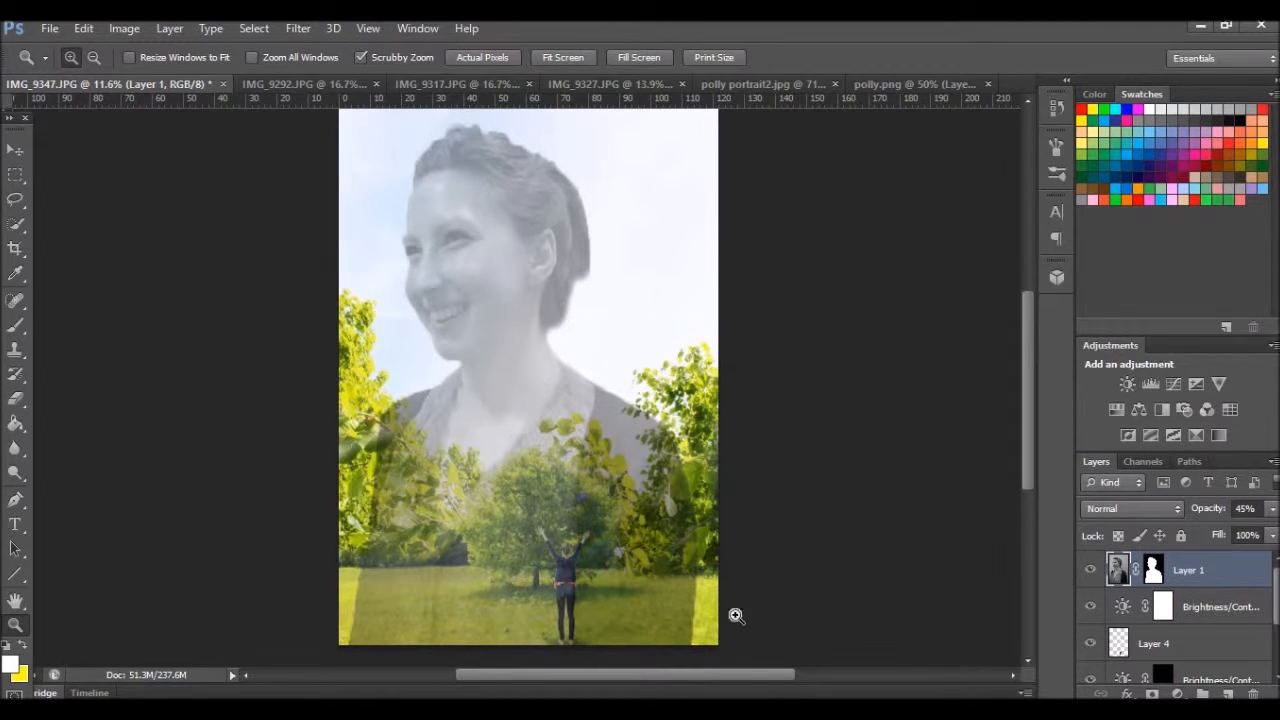
ctrl+click(568, 614)
click(15, 150)
click(1209, 620)
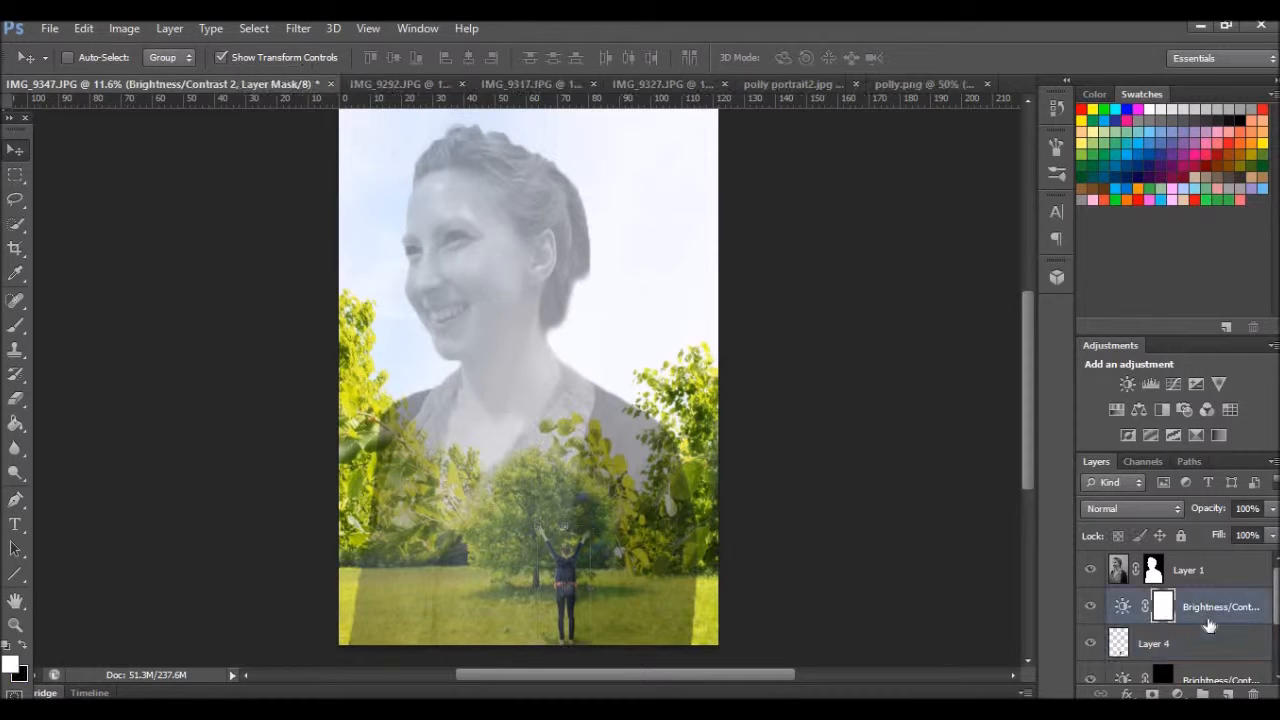
right_click(1195, 622)
click(950, 406)
key(ctrl+z)
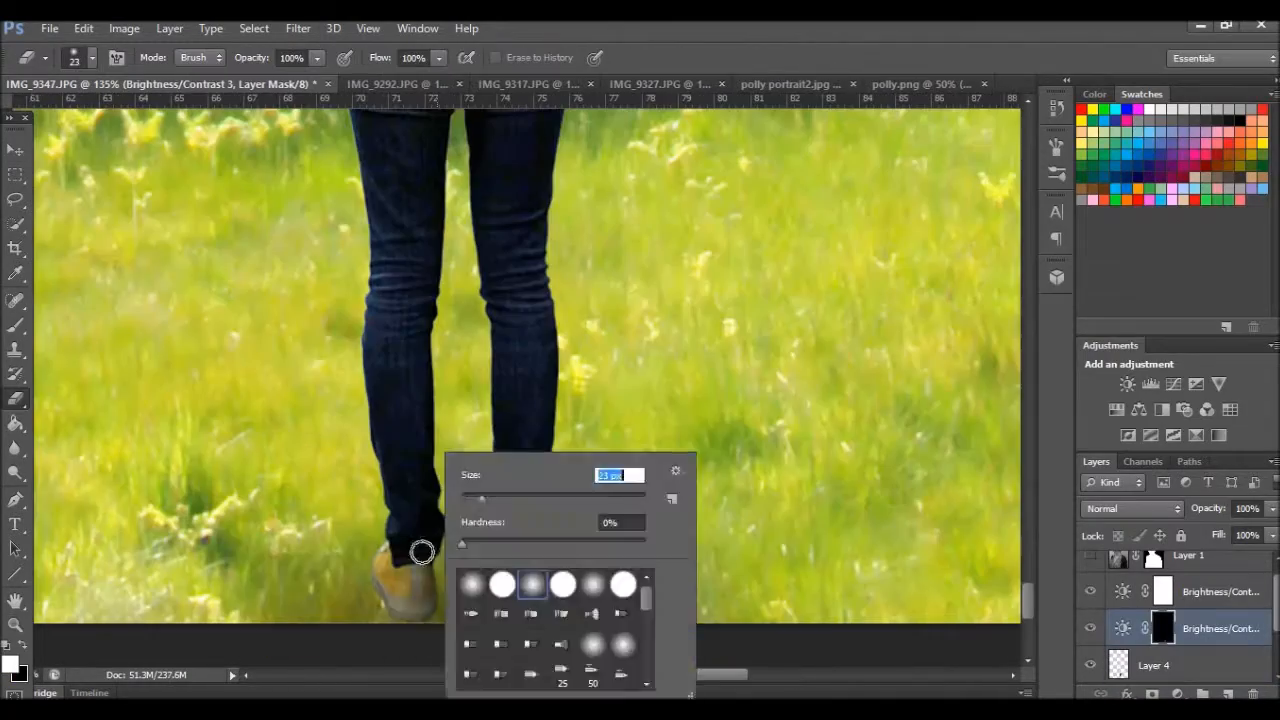
- Erase the Brightness/Contrast 3 mask over both of the figure's shoes with a soft 23 px brush
drag(422, 552, 410, 595)
drag(505, 555, 525, 600)
key(ctrl+space)
mouse_move(482, 557)
mouse_down()
mouse_move(429, 575)
mouse_move(515, 560)
mouse_move(530, 625)
mouse_up()
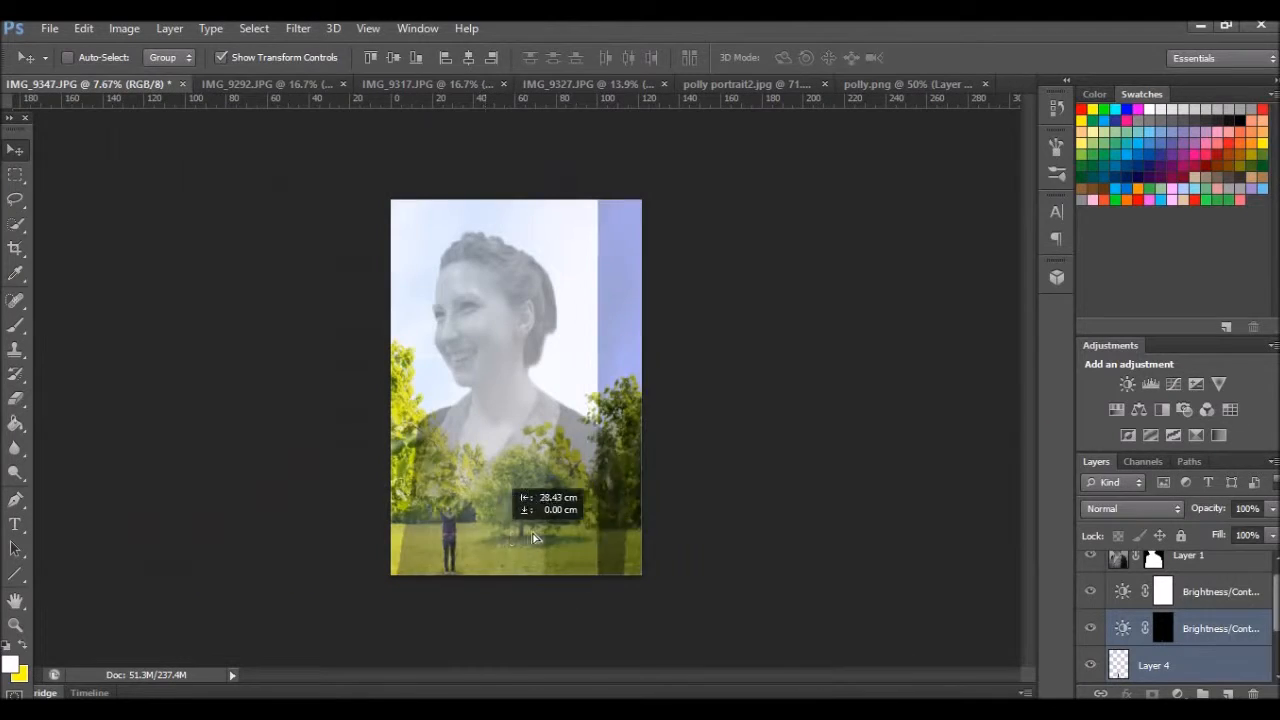
- Move the figure and its shadow adjustment up beside the tree, and erase the stray mask areas along the canvas edges
mouse_move(533, 538)
mouse_down()
mouse_move(543, 375)
mouse_move(542, 473)
mouse_move(497, 469)
mouse_move(515, 455)
mouse_up()
key(e)
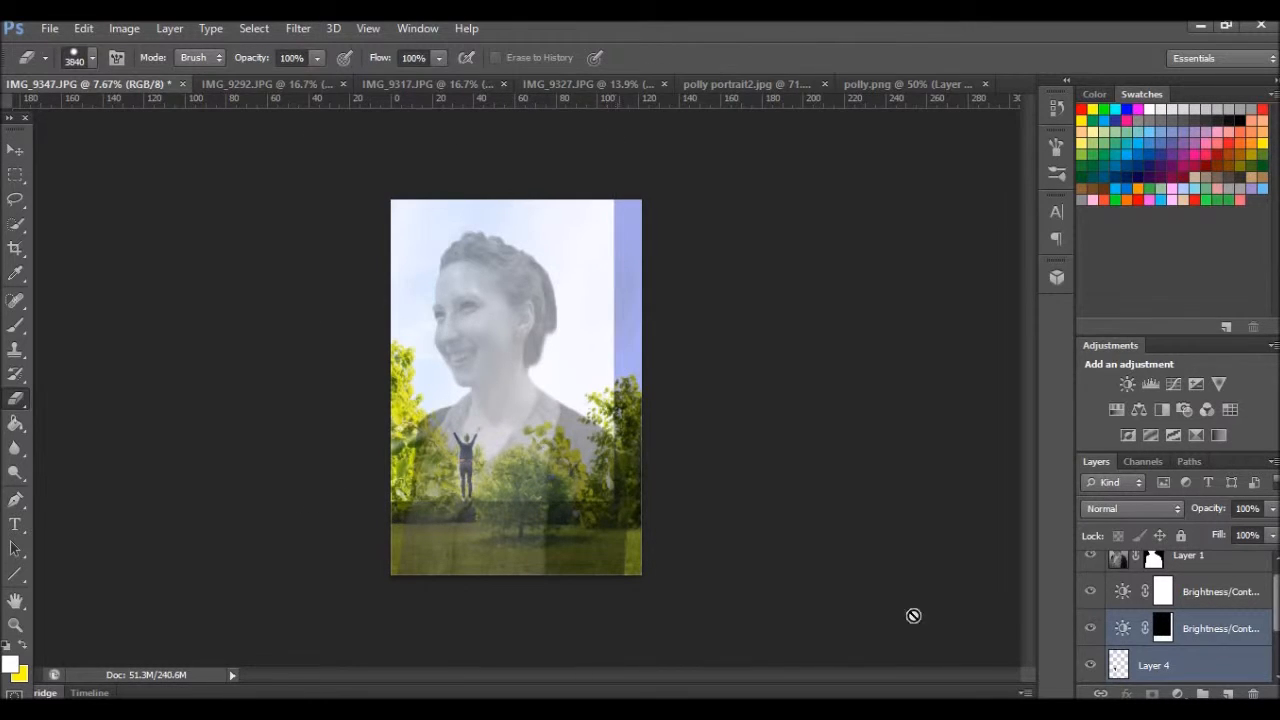
click(1190, 628)
drag(708, 230, 712, 555)
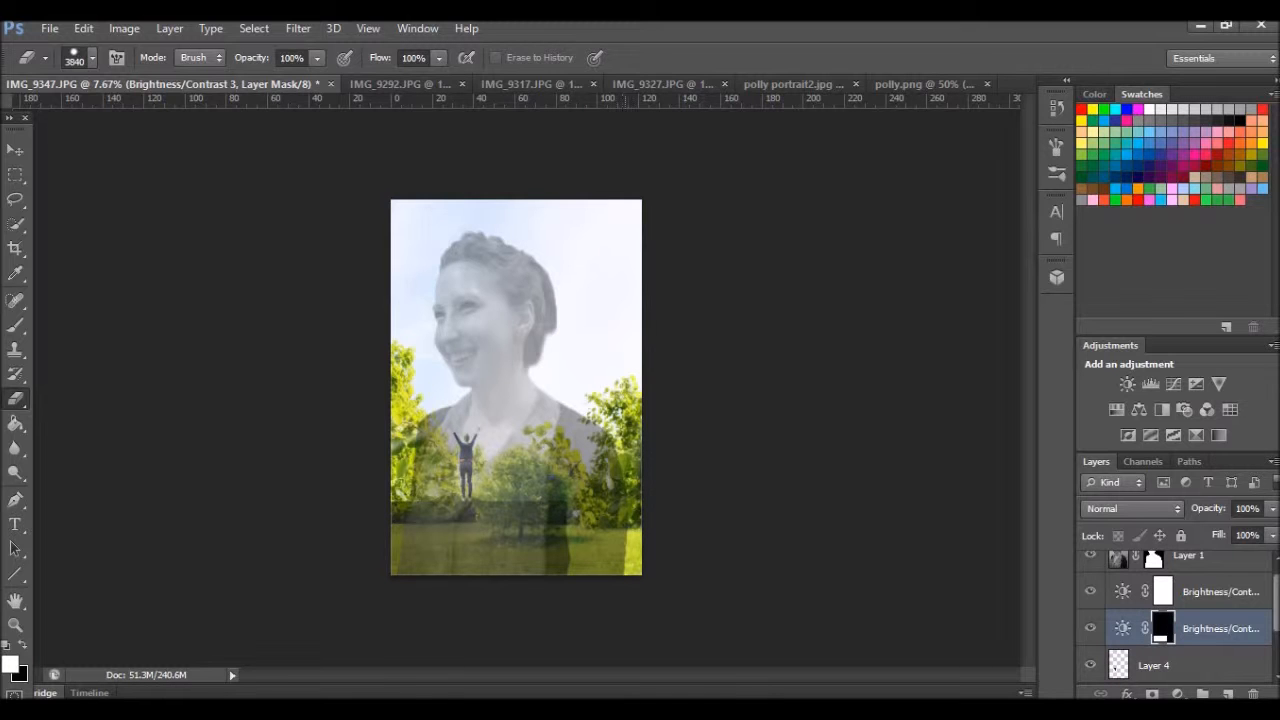
click(628, 540)
click(405, 650)
- Erase the leftover shadow mask around the figure's feet, then reselect the figure and shadow adjustment layers together
key(z)
drag(482, 510, 598, 571)
key(e)
right_click(569, 568)
click(595, 584)
drag(493, 500, 415, 520)
key(z)
drag(598, 556, 509, 554)
key(v)
key(alt+shift+bracketleft)
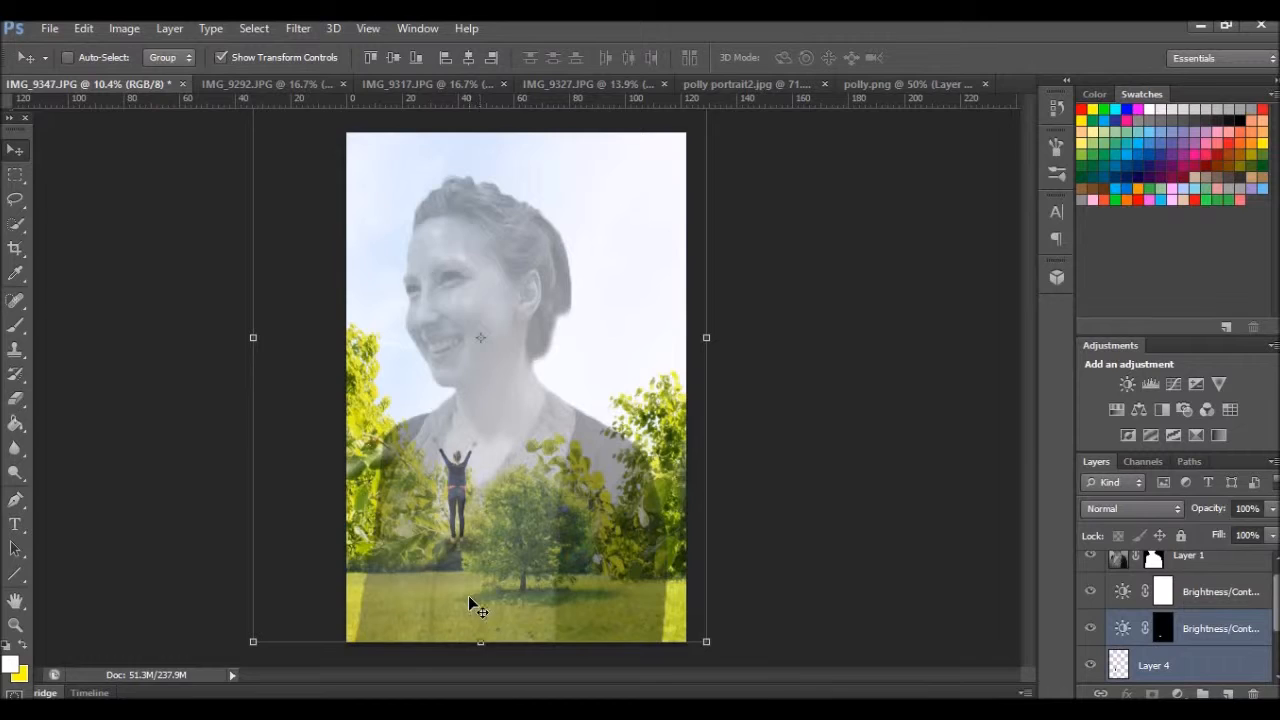
- Switch to the photo folder in File Explorer, preview the tree photos and place IMG_9320 into the composite
key(alt+Tab)
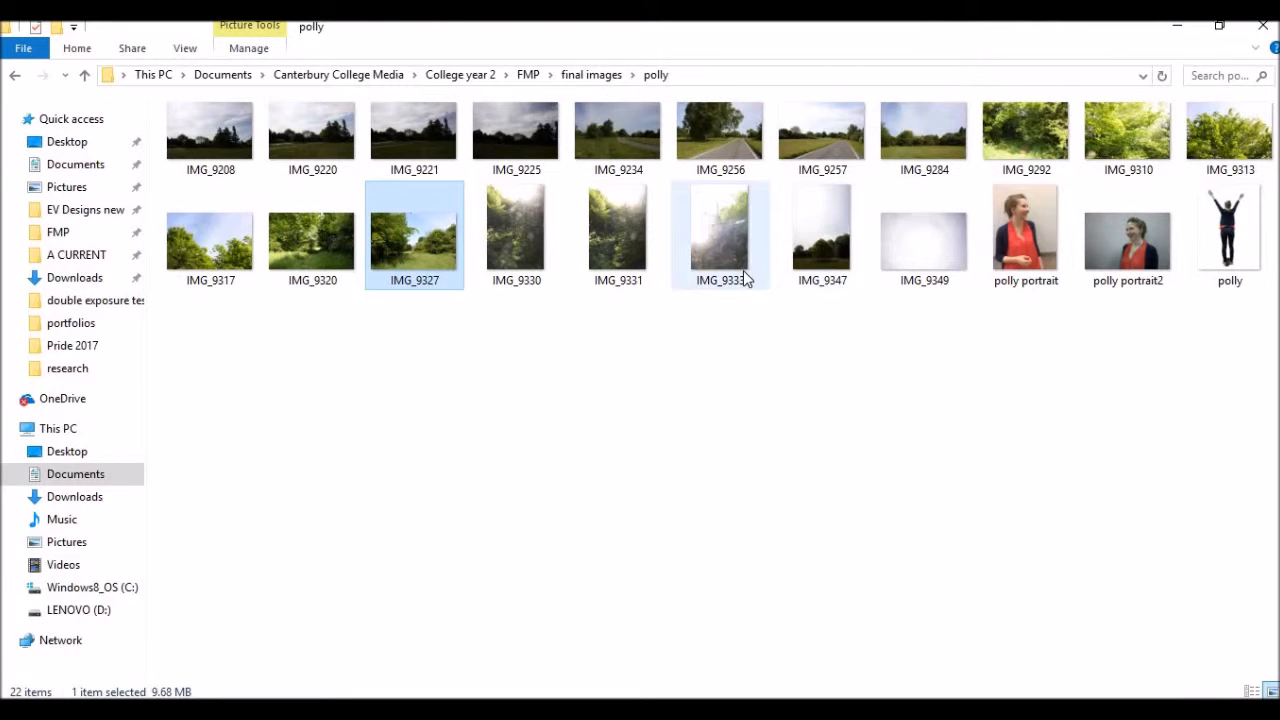
double_click(1008, 160)
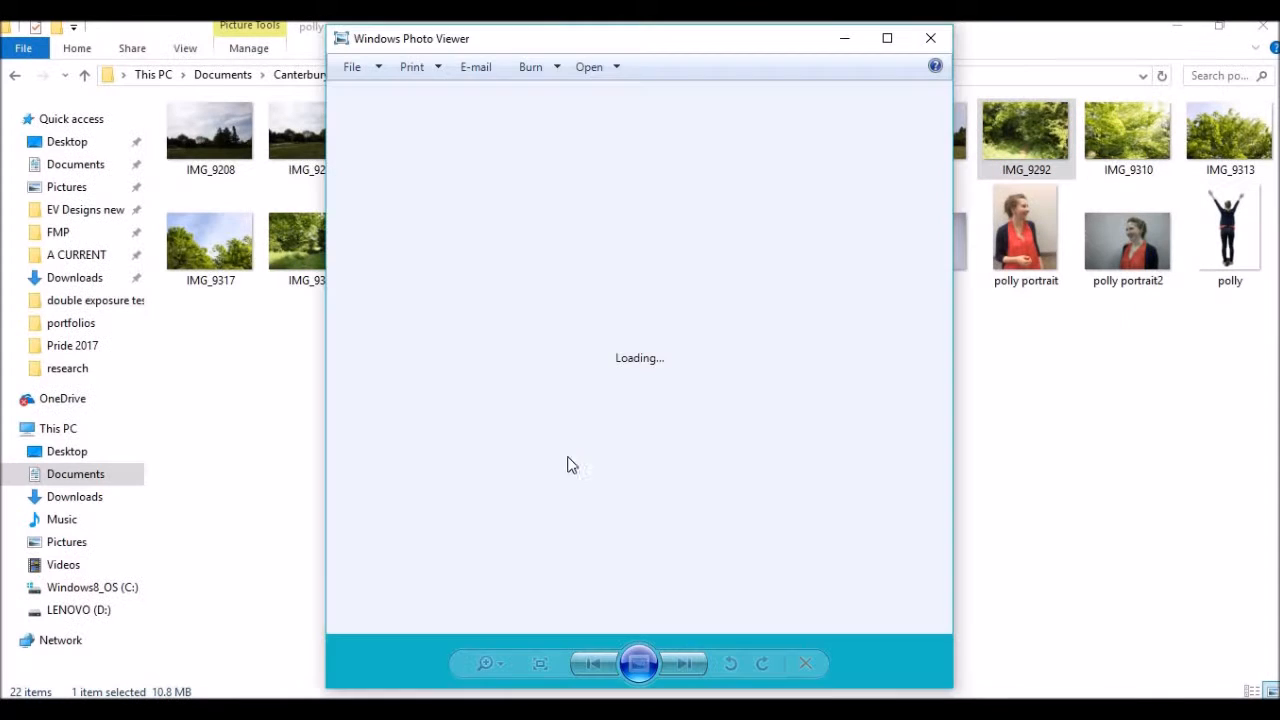
click(684, 665)
click(684, 665)
click(684, 665)
click(684, 665)
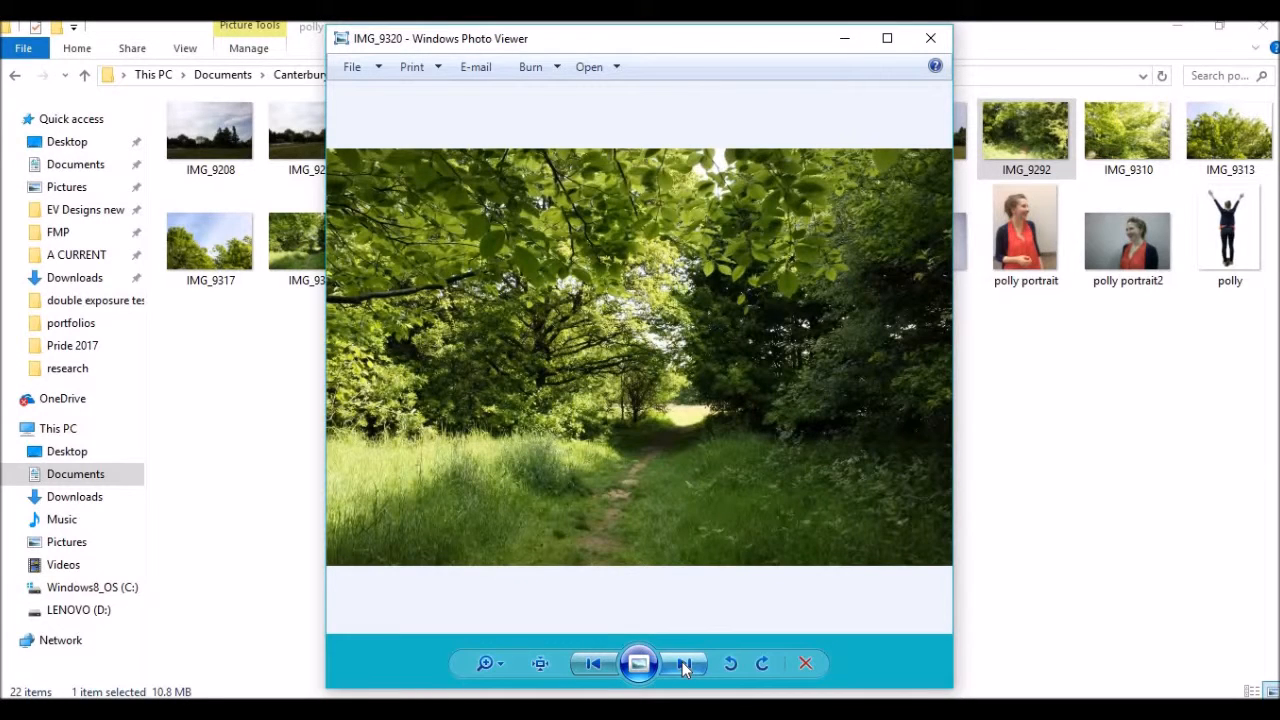
click(930, 38)
drag(321, 224, 477, 502)
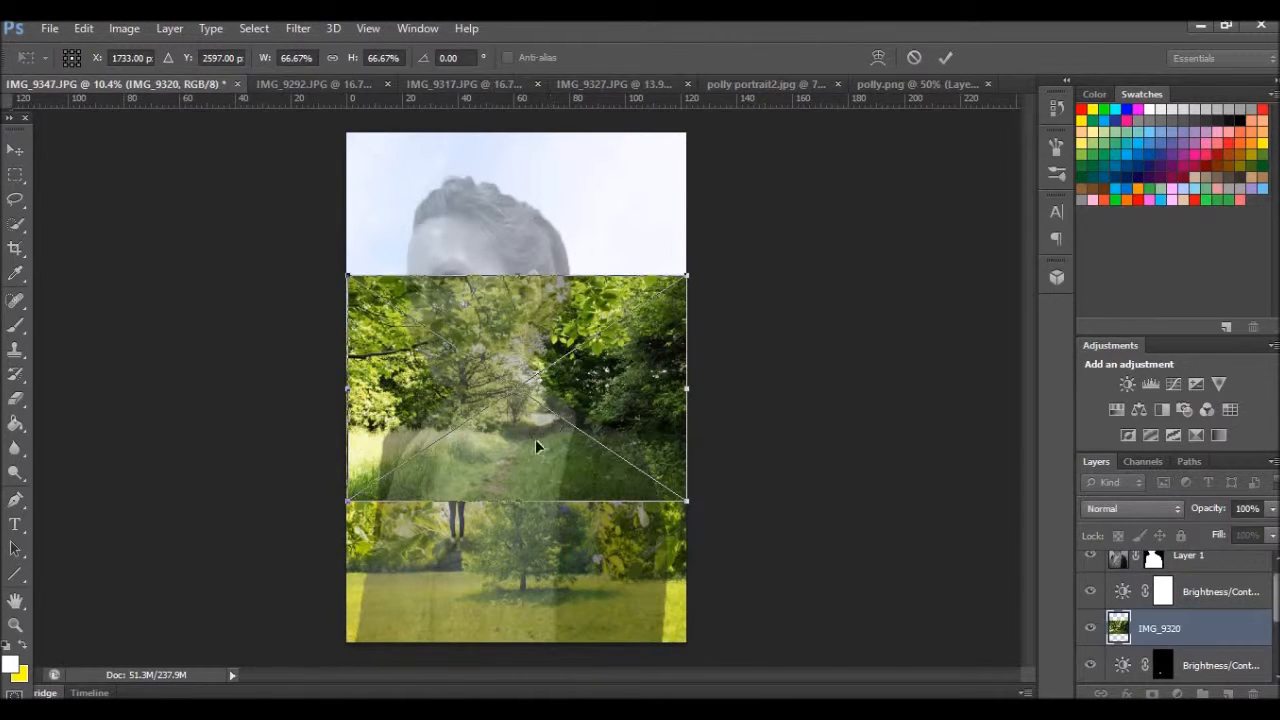
- Position IMG_9320 over the lower part of the canvas and enlarge it past the canvas edge
drag(557, 557, 540, 648)
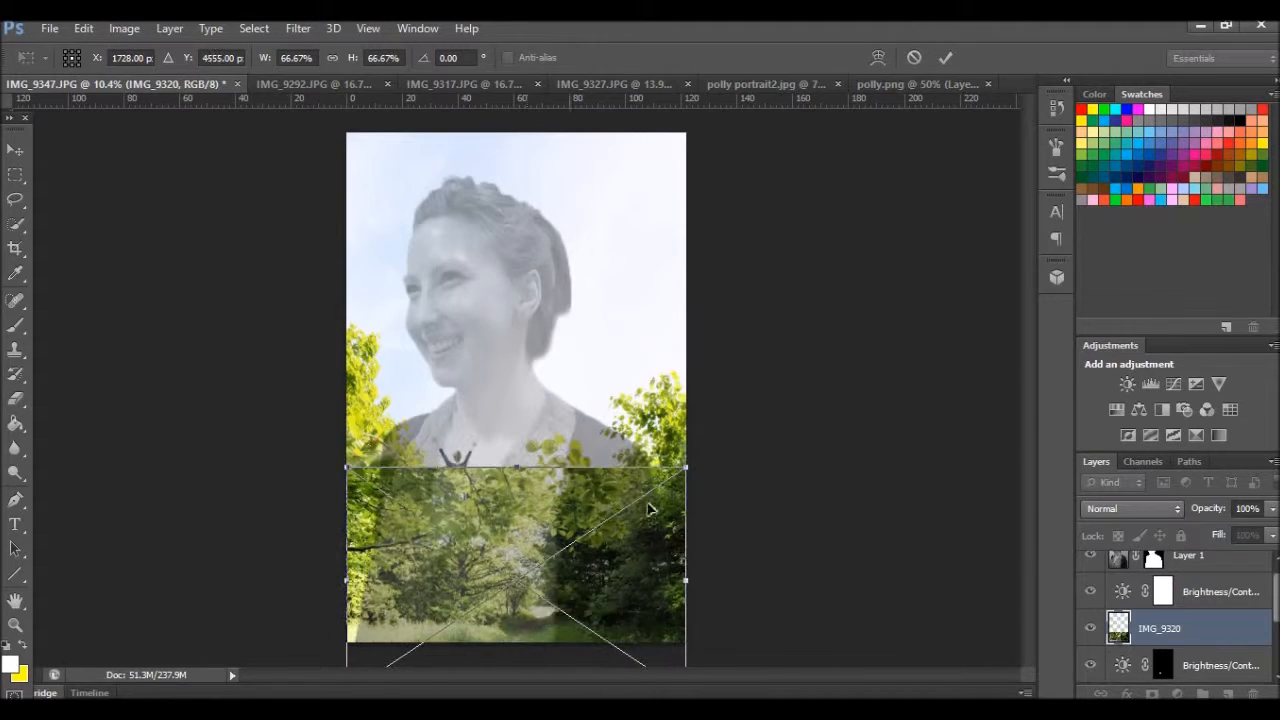
drag(704, 464, 840, 470)
key(Return)
- Lower IMG_9320's opacity to 41%, hide the portrait and align the branch under the figure's feet
click(1272, 508)
click(1090, 555)
drag(487, 585, 483, 571)
- Rasterize IMG_9320 and erase its upper edge and the parts covering the tree and lawn with a soft 463 px brush
key(e)
click(627, 519)
key(Return)
right_click(508, 530)
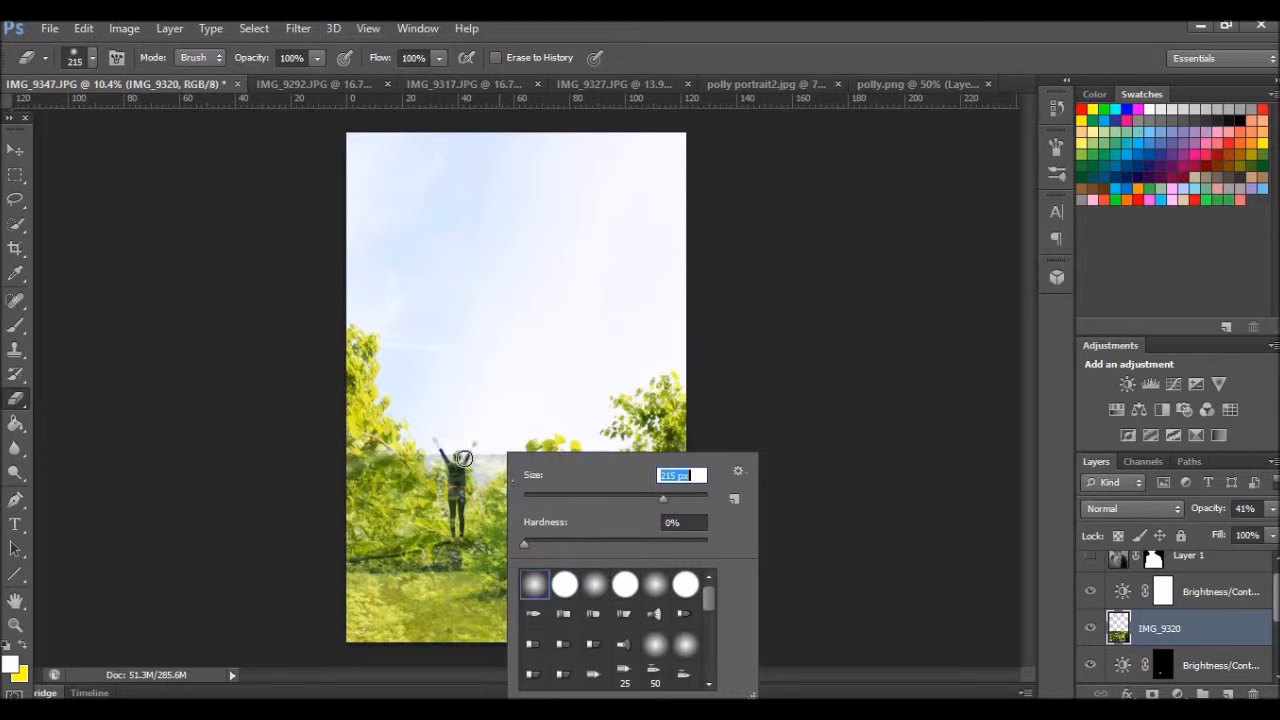
drag(666, 497, 680, 497)
mouse_move(453, 459)
mouse_down()
mouse_move(527, 471)
mouse_move(339, 451)
mouse_up()
mouse_move(478, 490)
mouse_down()
mouse_move(460, 600)
mouse_move(623, 651)
mouse_move(630, 450)
mouse_move(523, 437)
mouse_move(520, 526)
mouse_move(535, 556)
mouse_up()
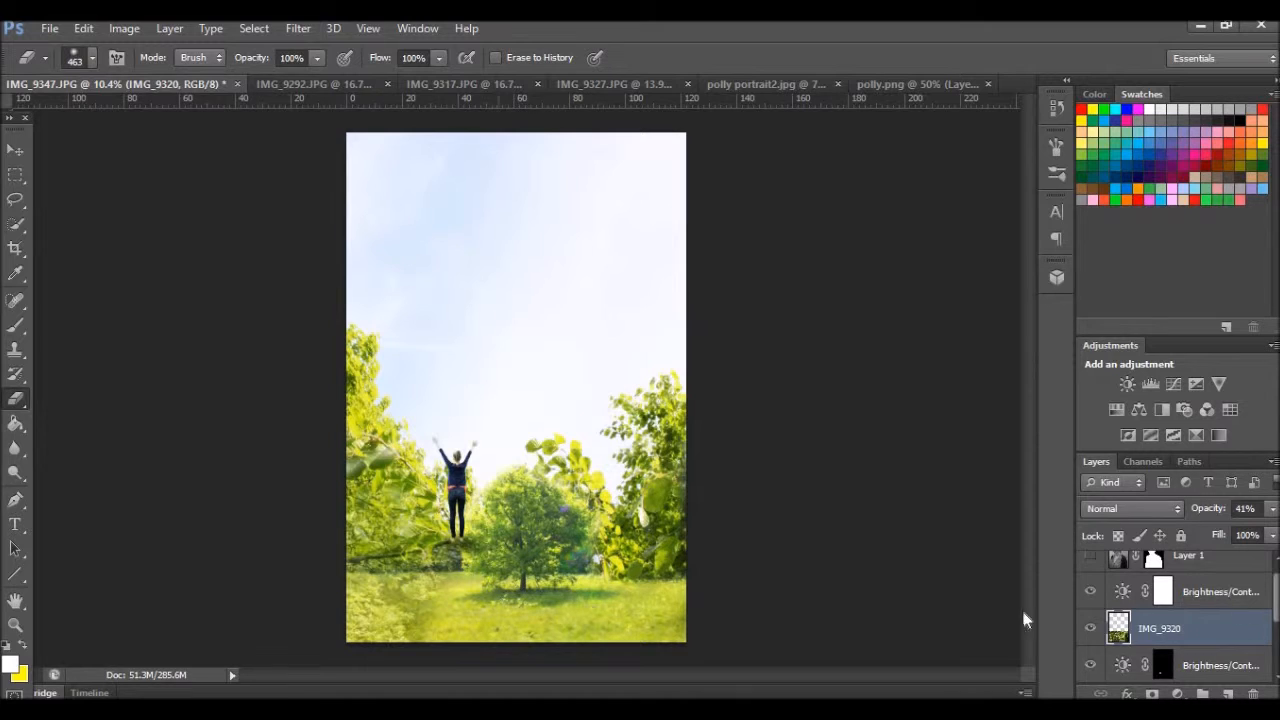
- Set IMG_9320's opacity to 100% and erase it along the lawn edge and over the figure's lower legs
drag(1224, 509, 1279, 510)
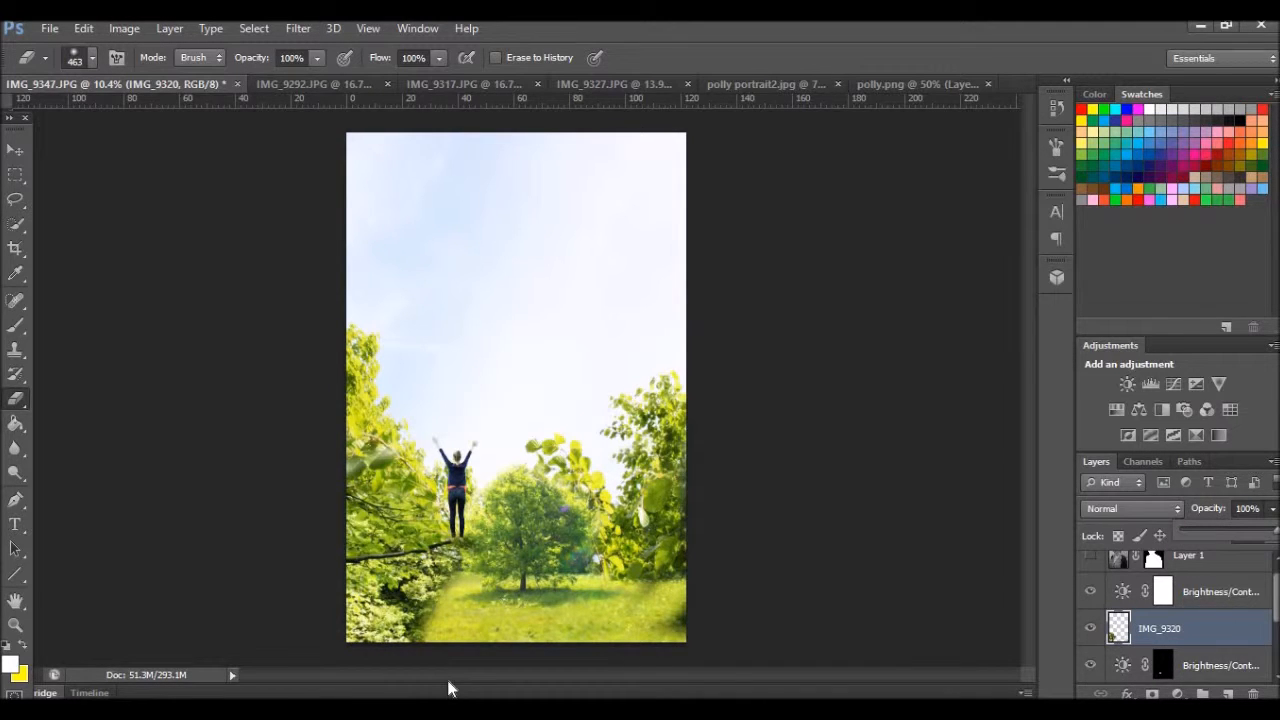
drag(447, 580, 420, 640)
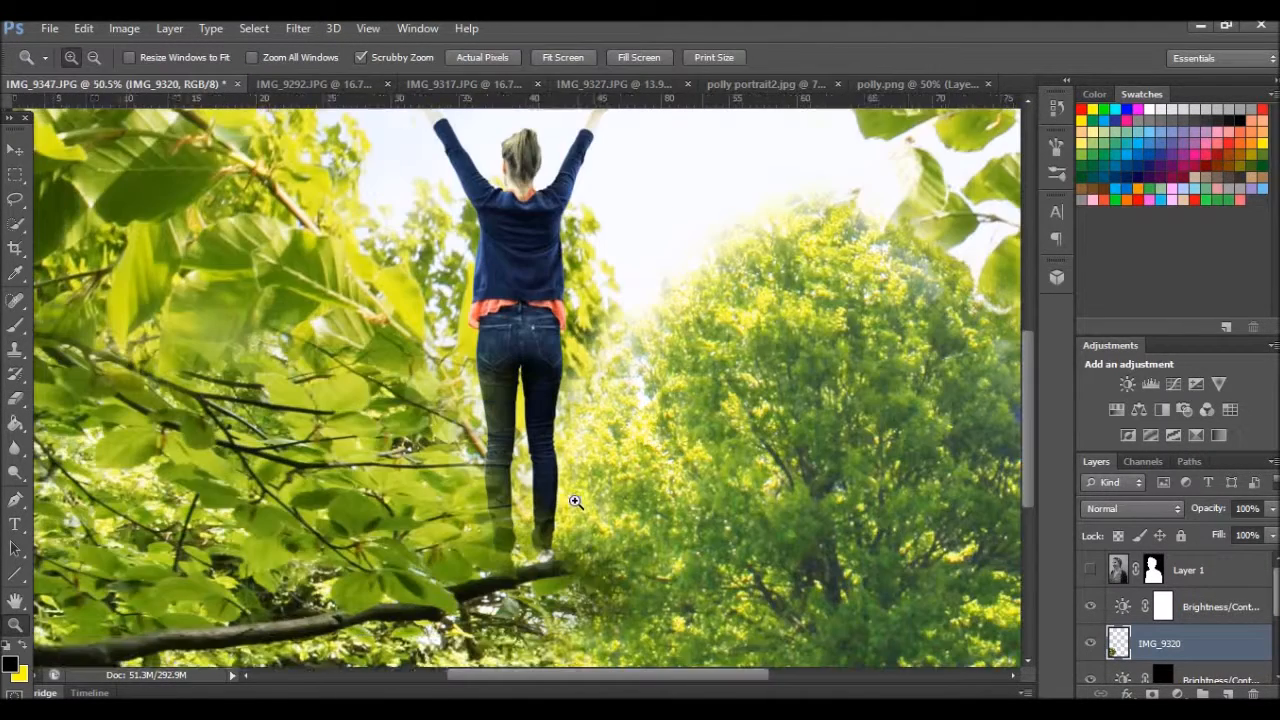
scroll(576, 501, down, 2)
key(e)
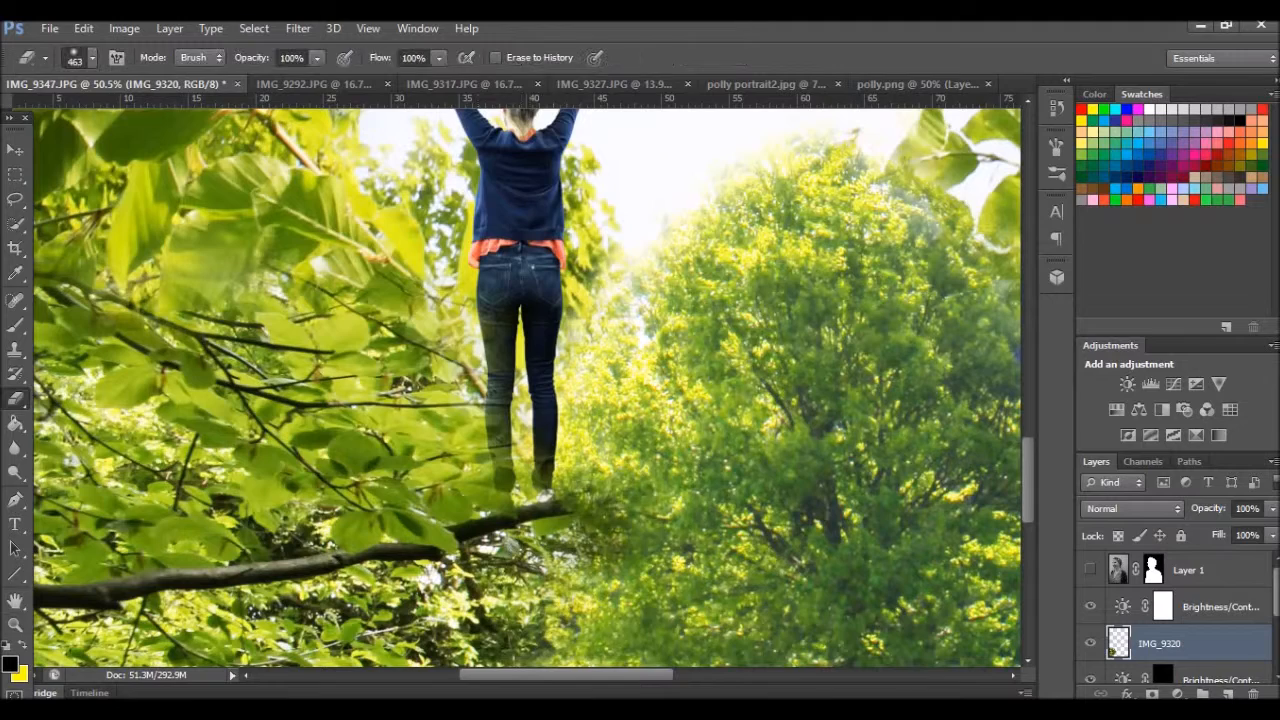
right_click(586, 460)
drag(525, 460, 512, 446)
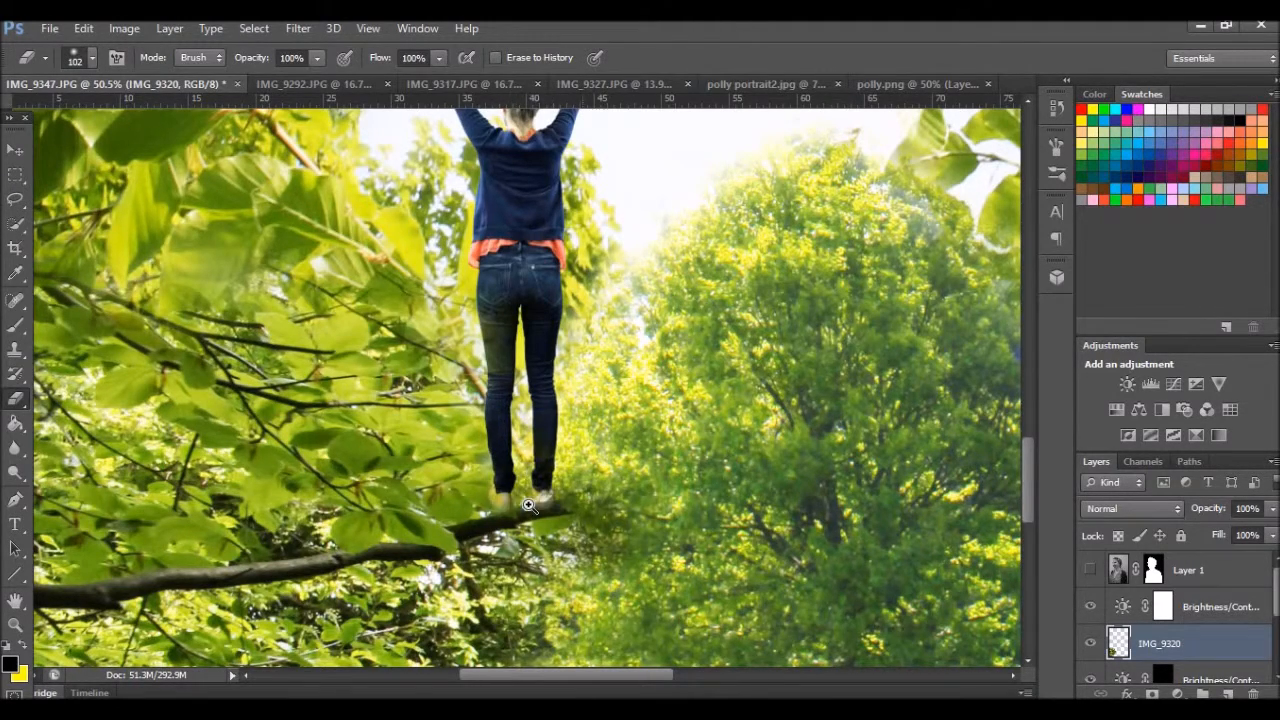
- Erase the remaining IMG_9320 foliage over the figure's legs and shoes with a 25 px eraser
key(z)
drag(526, 514, 626, 514)
key(e)
right_click(497, 402)
click(524, 448)
key(Return)
key(Return)
drag(455, 436, 458, 476)
mouse_move(580, 455)
mouse_down()
mouse_move(585, 381)
mouse_move(451, 388)
mouse_move(449, 476)
mouse_up()
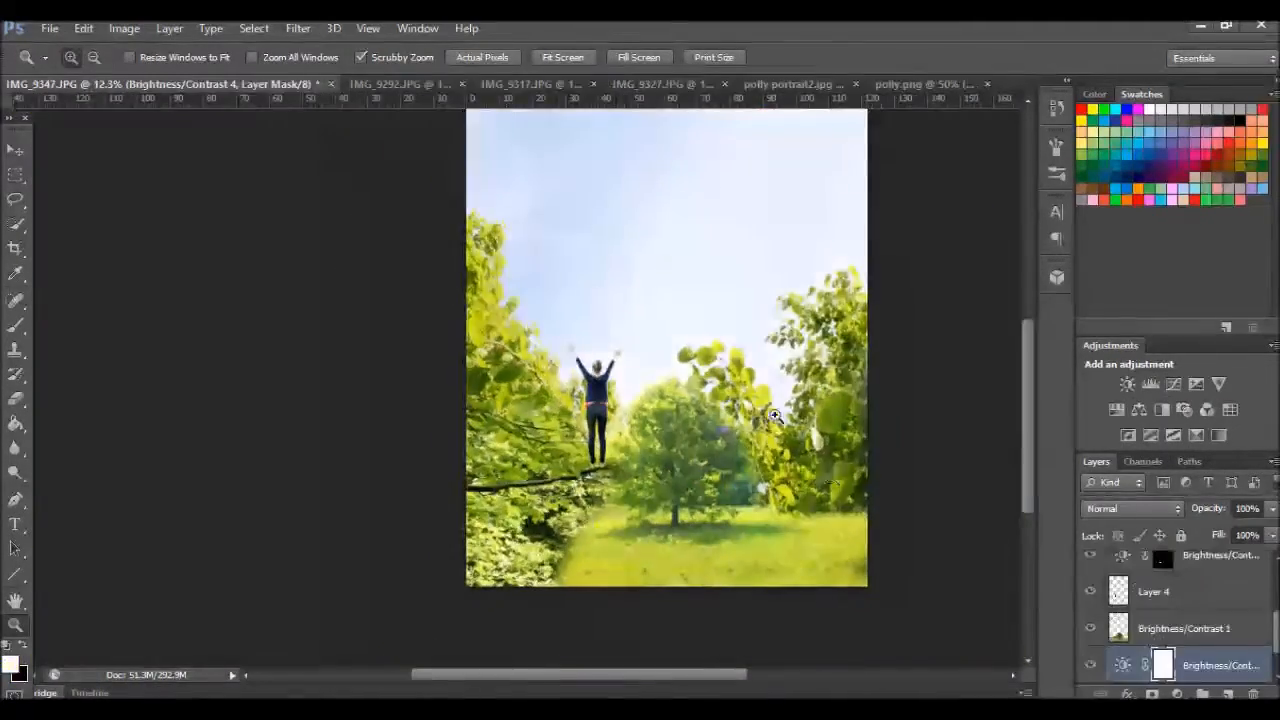
- Compare the composite with the portrait on Layer 1 shown and hidden, and review the layer stack
click(1090, 569)
click(1090, 569)
drag(601, 428, 640, 428)
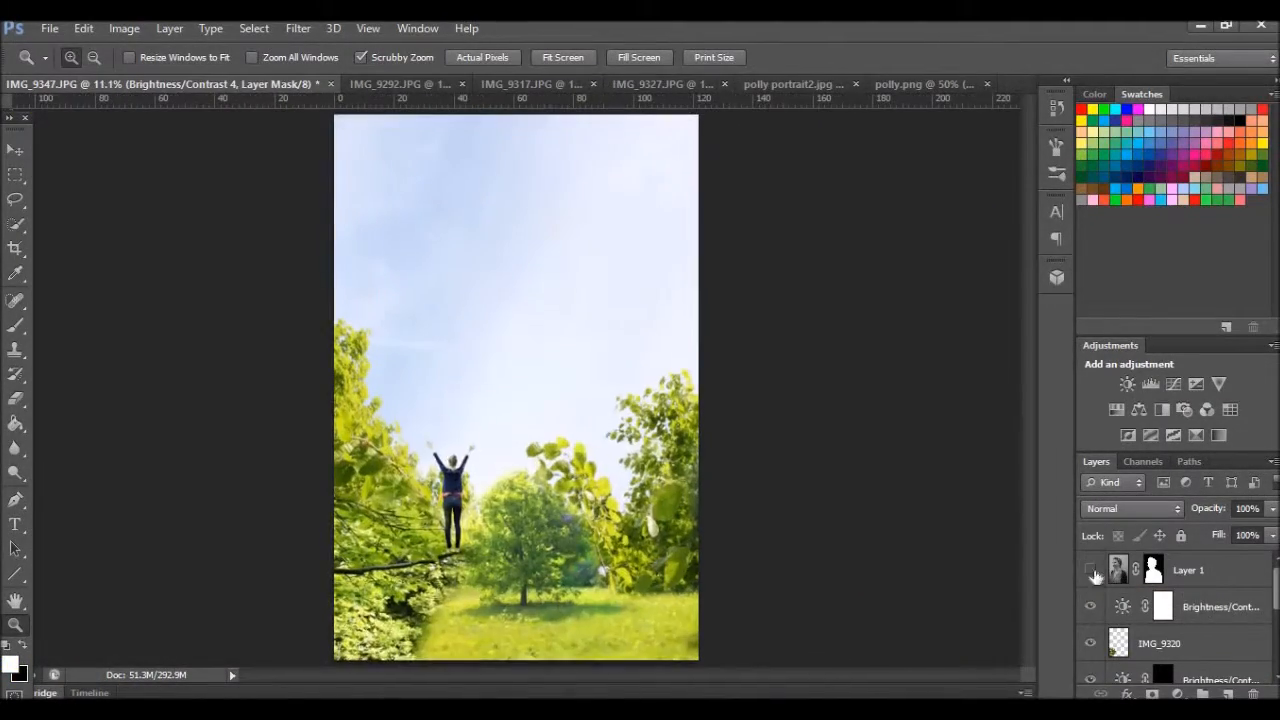
click(1091, 569)
key(v)
scroll(1130, 590, up, 5)
click(1118, 569)
mouse_move(551, 493)
mouse_down()
mouse_move(527, 508)
mouse_move(551, 493)
mouse_up()
scroll(1170, 609, down, 2)
click(1170, 572)
scroll(1170, 610, down, 1)
scroll(1170, 612, down, 1)
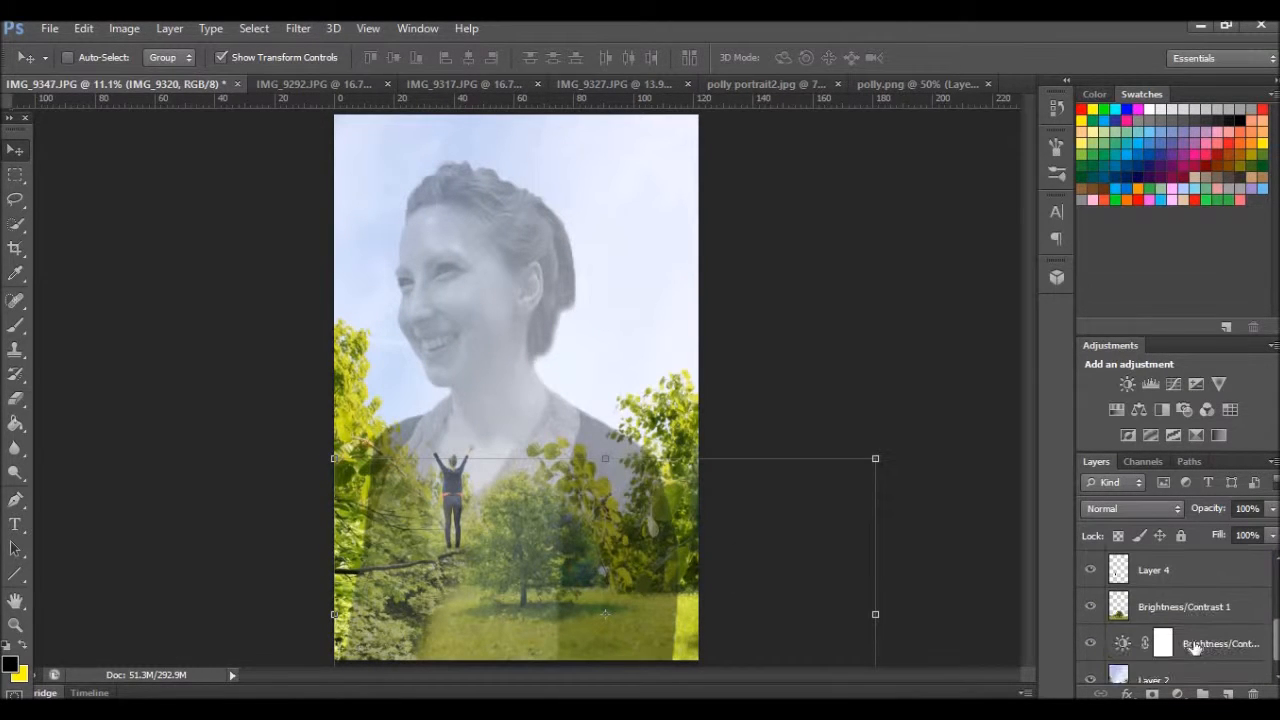
- Hide the portrait and erase the Layer 2 foliage beside the figure's torso with a 65 px eraser
click(1160, 665)
key(z)
click(512, 497)
drag(350, 489, 490, 489)
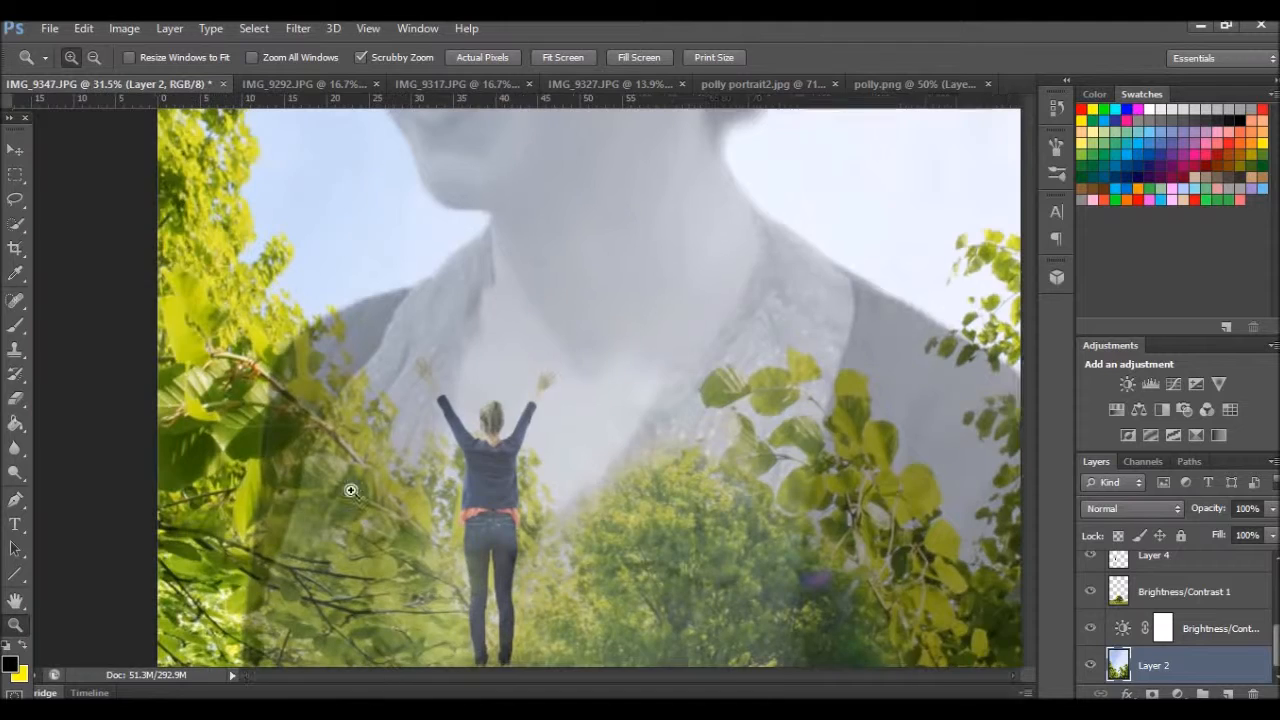
scroll(1094, 626, up, 4)
click(1091, 569)
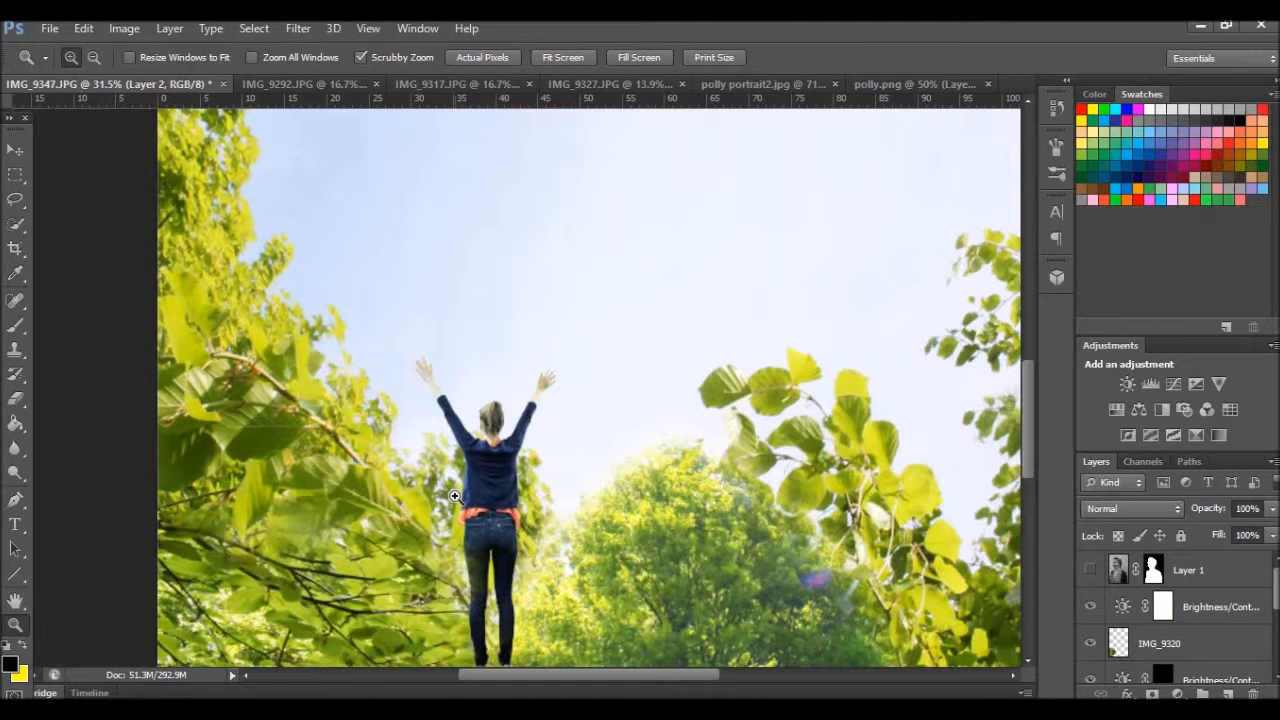
key(e)
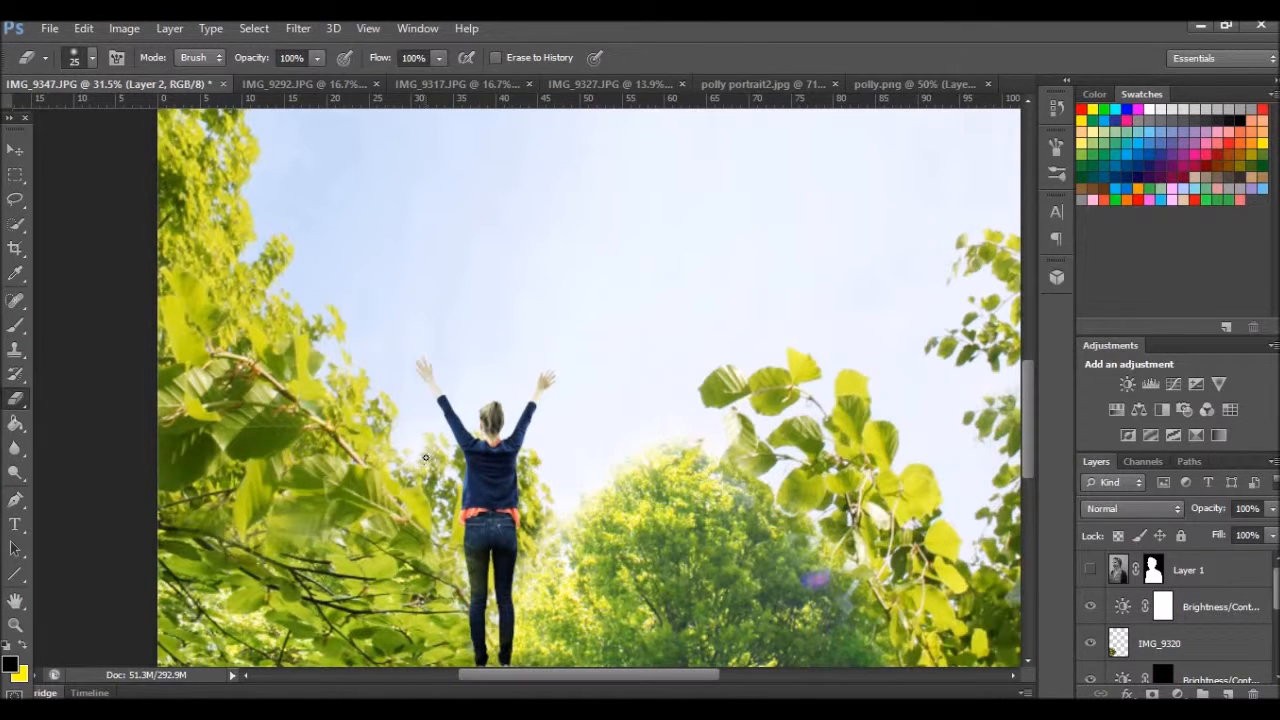
right_click(436, 451)
click(517, 497)
drag(434, 440, 453, 481)
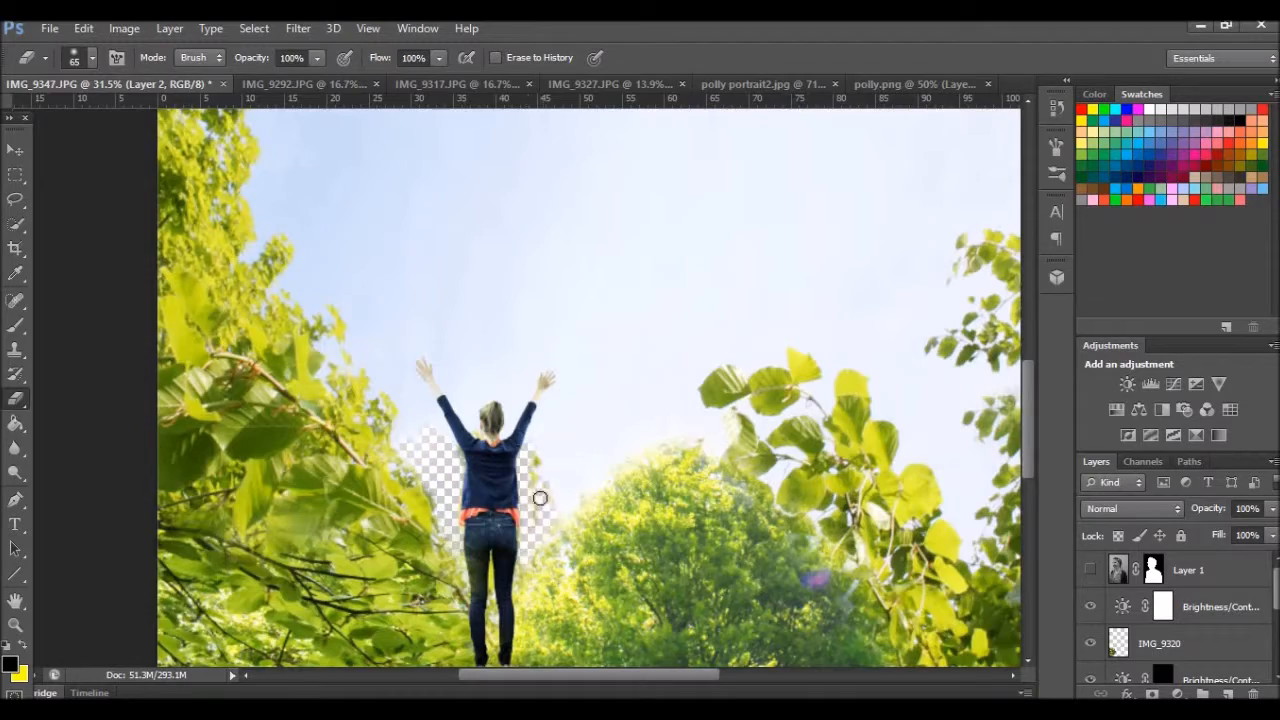
- Erase the remaining Layer 2 foliage close around the figure's torso and waist
key(z)
drag(536, 498, 586, 491)
key(e)
scroll(560, 470, down, 2)
drag(418, 300, 528, 600)
scroll(540, 500, up, 1)
key(z)
drag(615, 395, 505, 397)
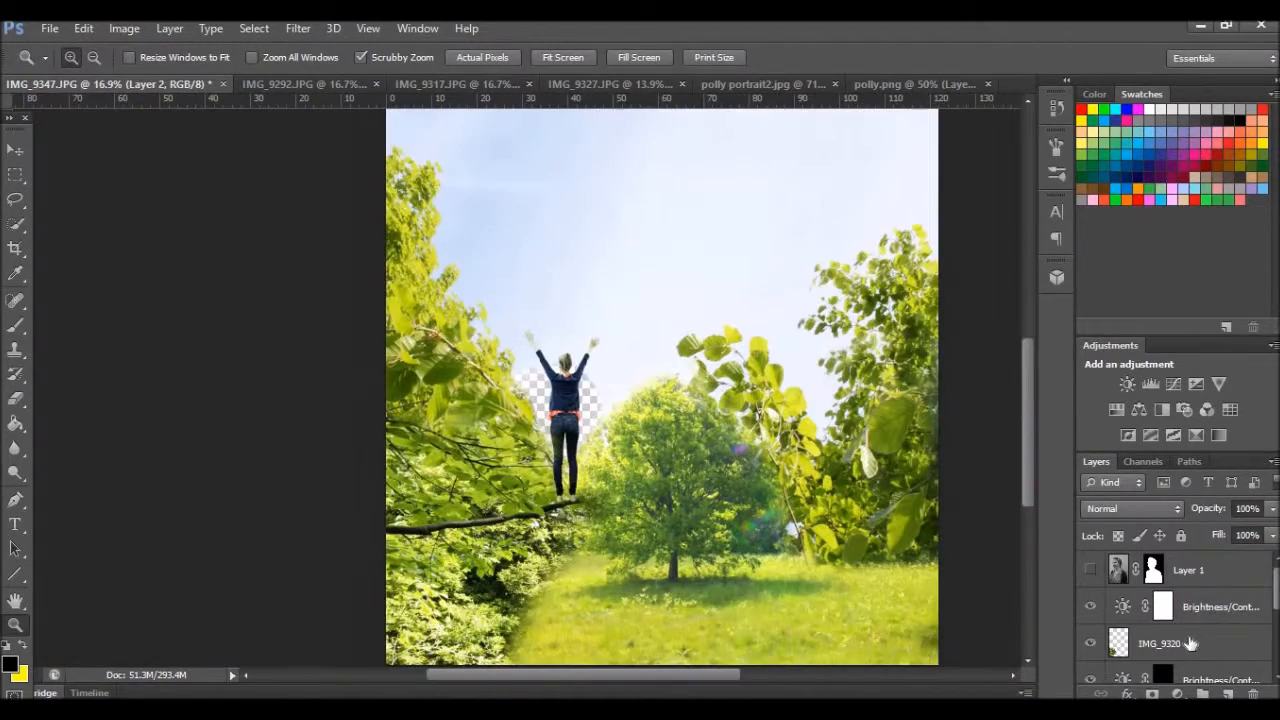
- Duplicate Layer 2 and move the copy about 18.6 cm down to fill the gap behind the figure
scroll(1190, 643, down, 3)
right_click(1160, 665)
click(930, 110)
key(Return)
key(v)
key(v)
drag(730, 345, 731, 428)
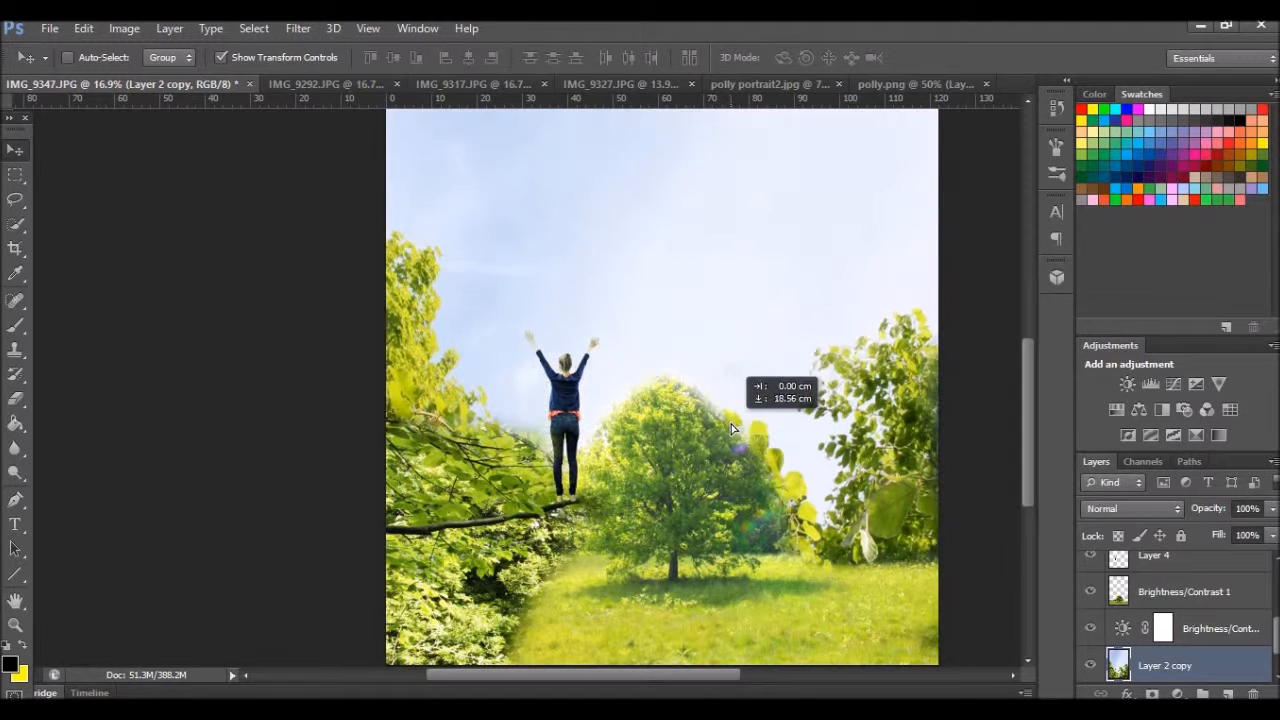
- Place Layer 2 above Layer 2 copy in the layer stack and make the portrait on Layer 1 visible again
scroll(1210, 669, down, 1)
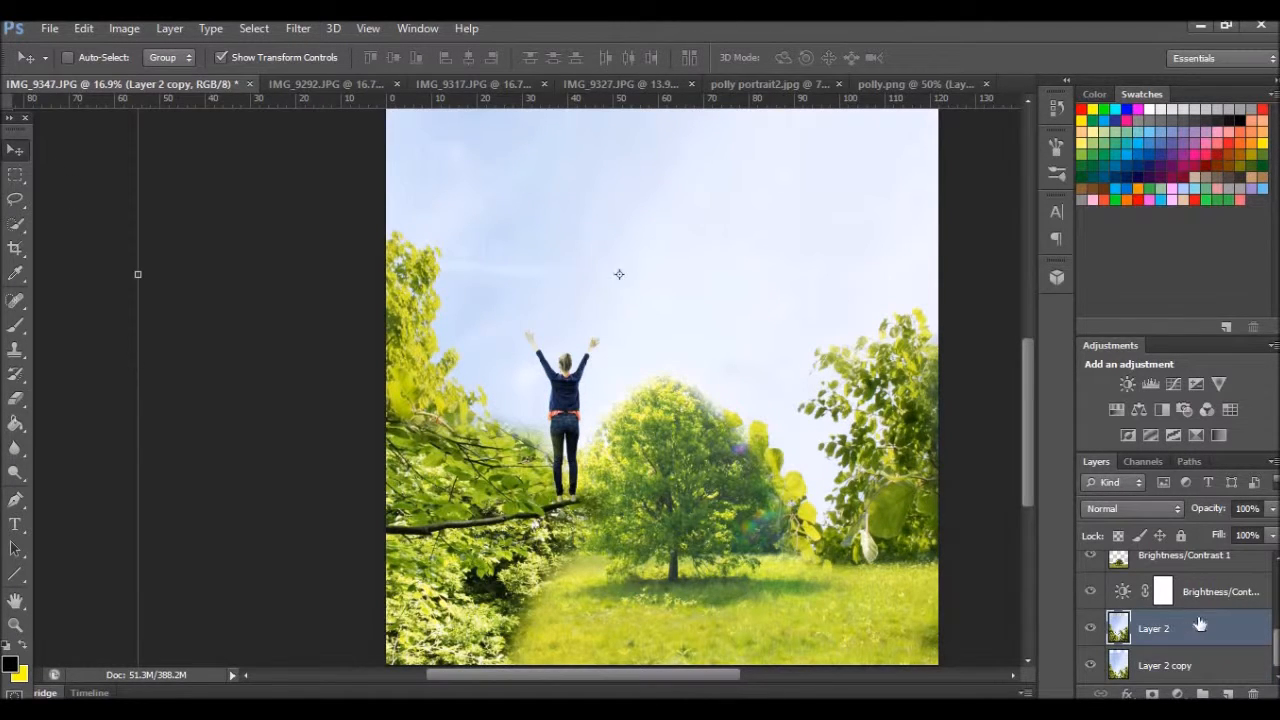
click(1198, 625)
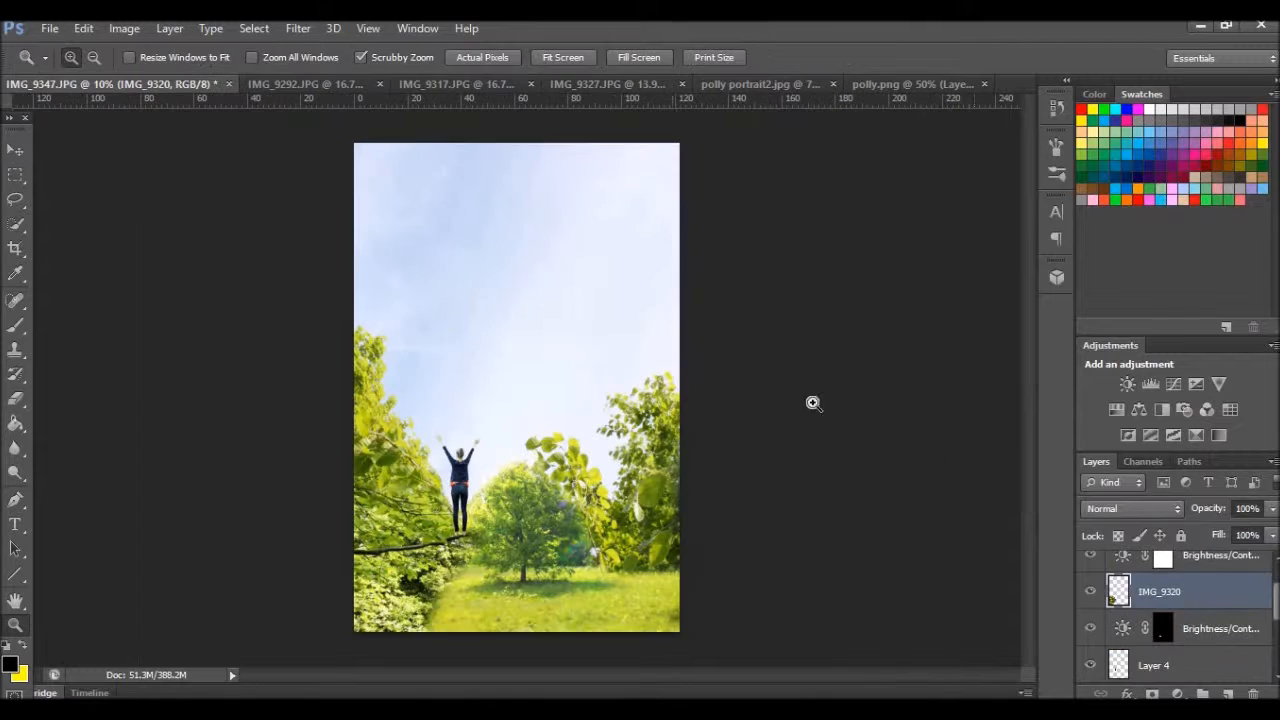
scroll(1183, 591, up, 1)
click(1090, 569)
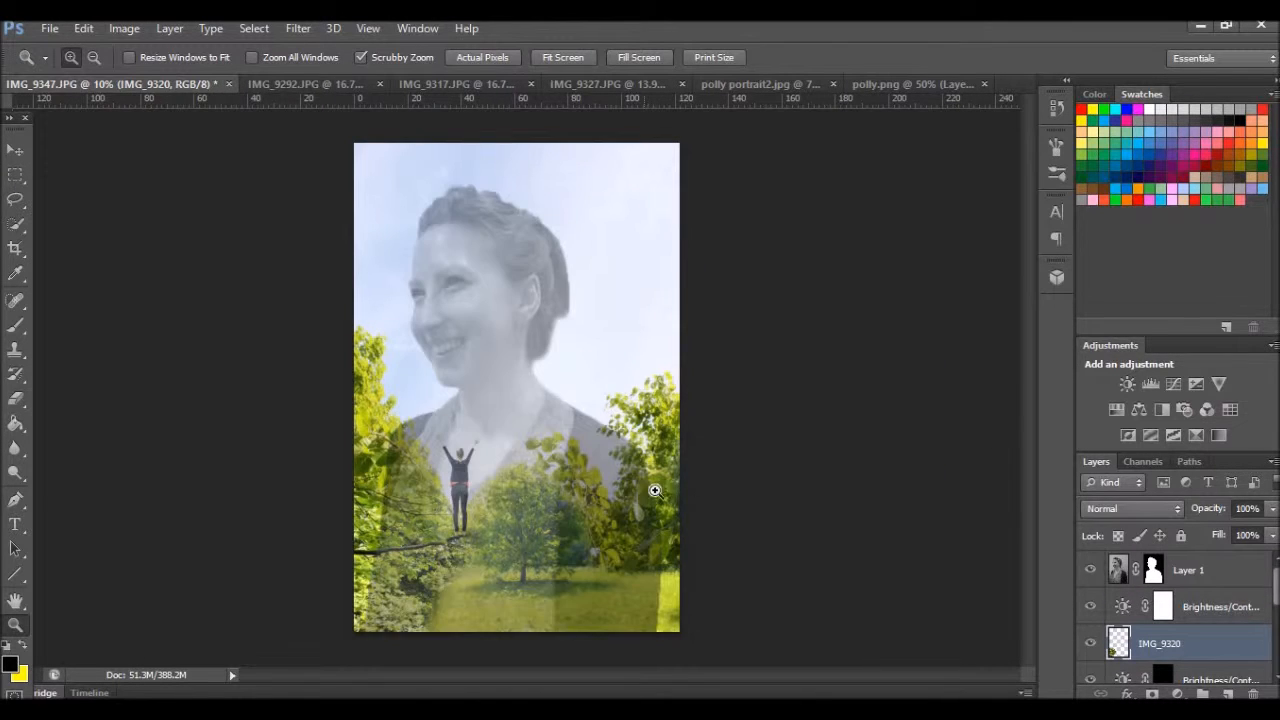
click(1190, 570)
- Save the composite as a JPEG named "polly final image take 1" in the polly folder
click(51, 28)
click(85, 256)
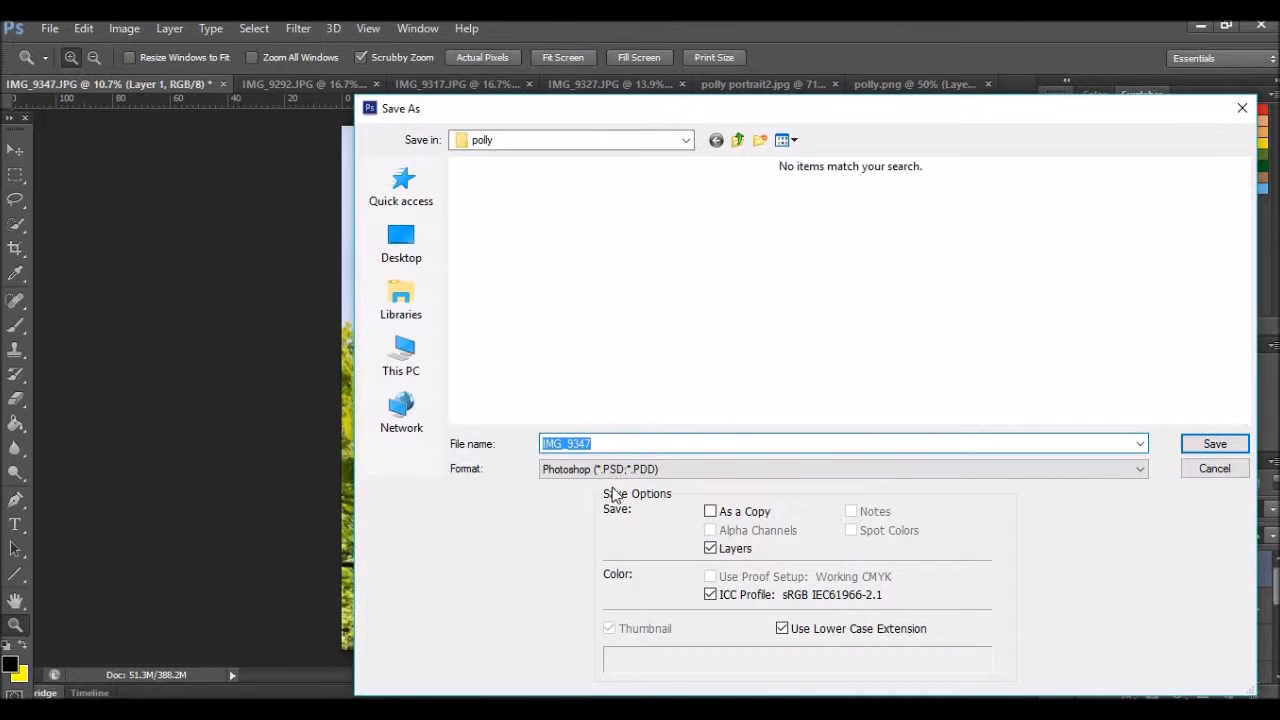
click(545, 469)
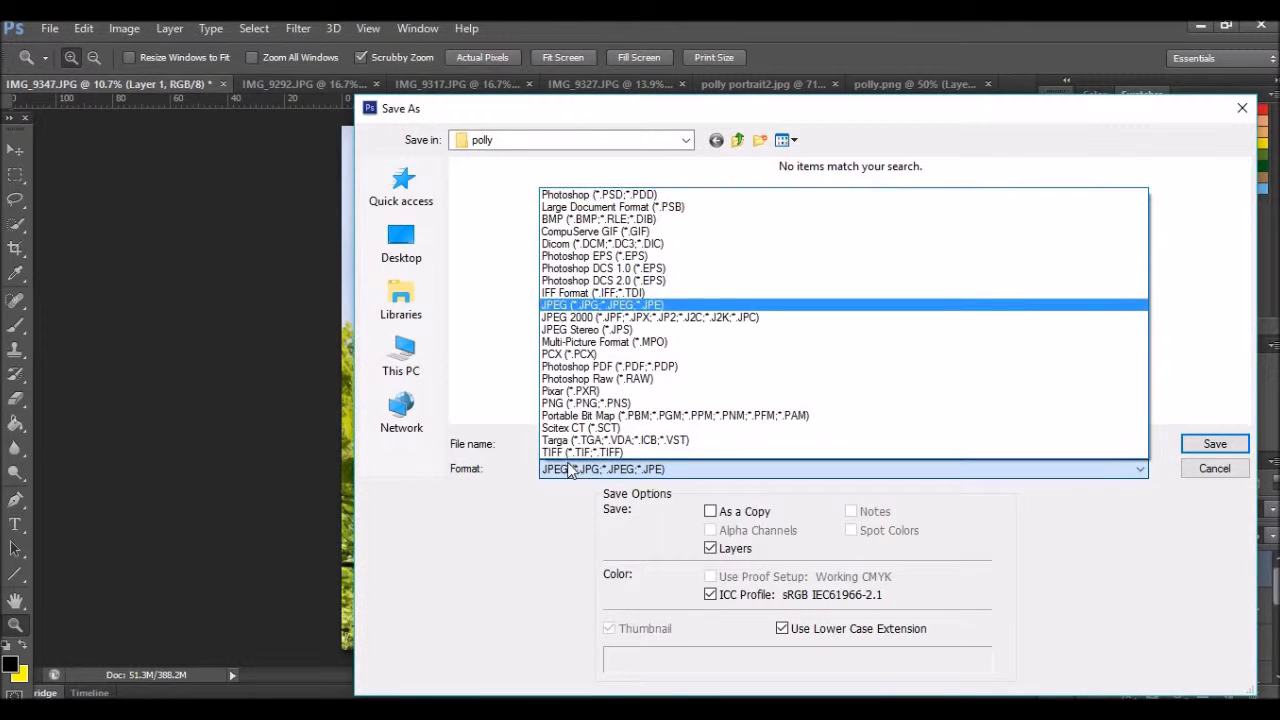
click(570, 470)
double_click(600, 444)
text(polly final image take 1)
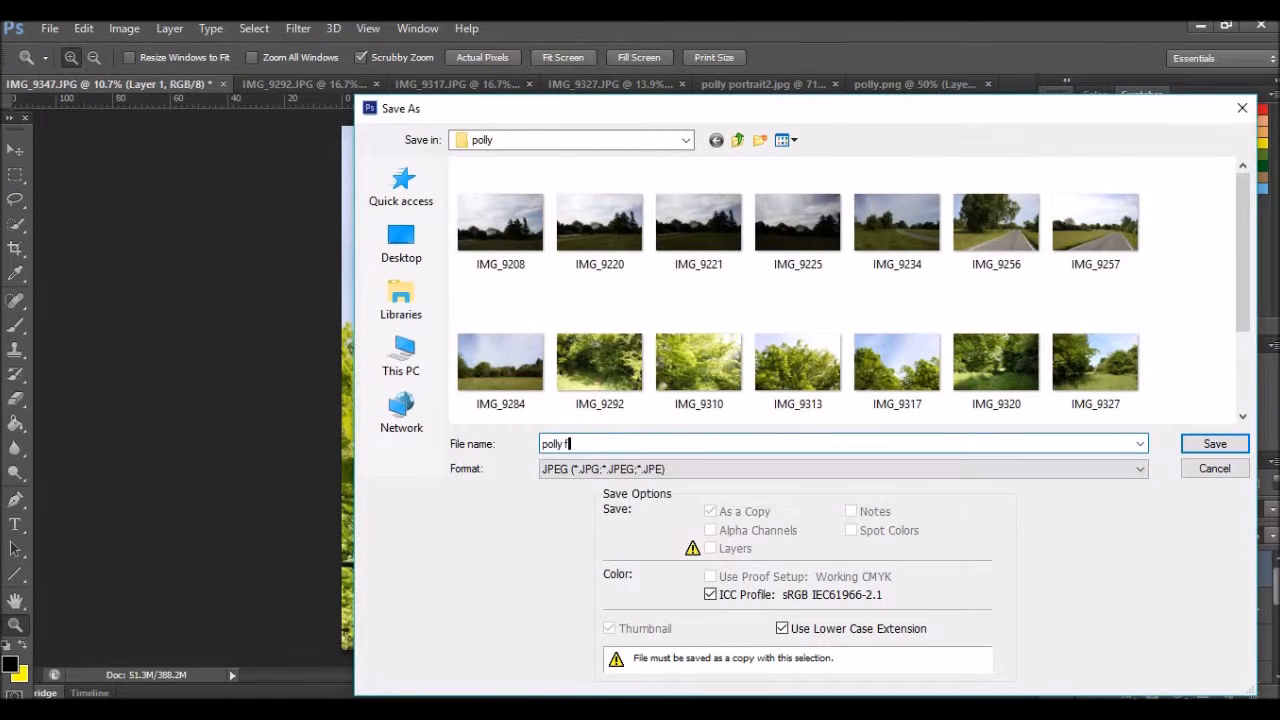